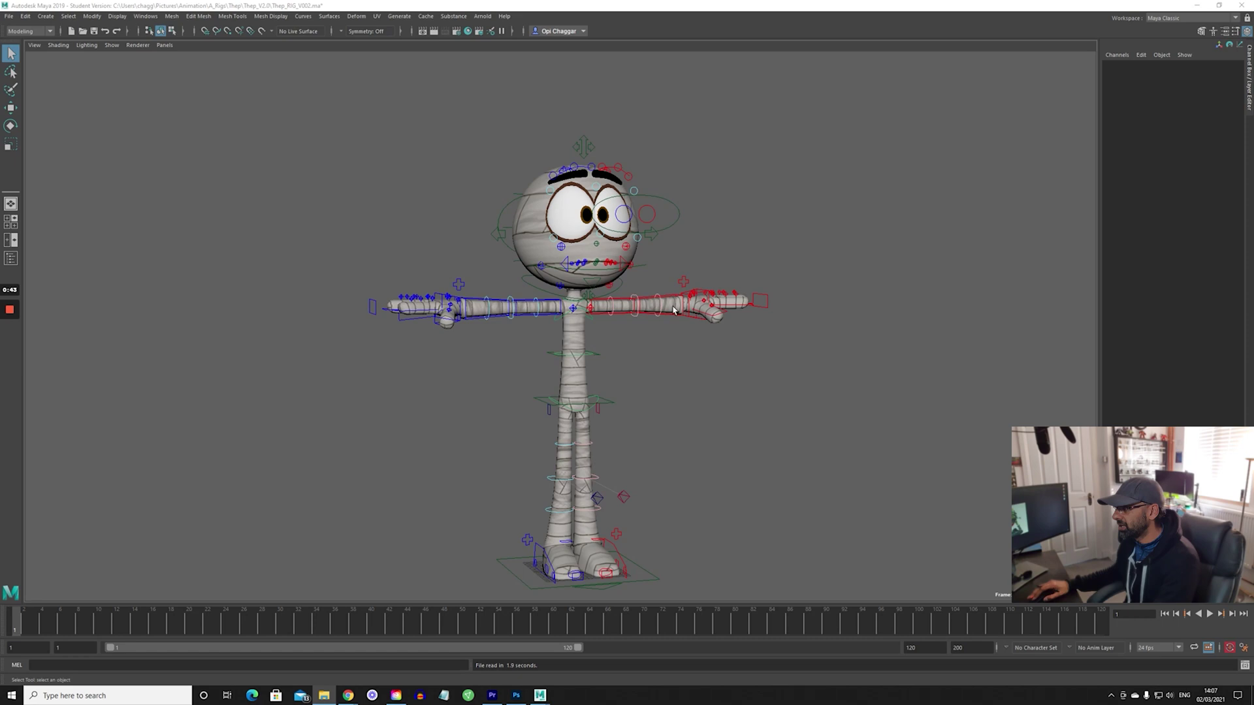
Step: Try moving the root control FK_root_ctrl at the character's hips vertically, and undo the move
{"action": "left_click_drag", "start_coordinate": [675, 310], "coordinate": [626, 367], "text": "alt"}
{"action": "middle_click_drag", "start_coordinate": [638, 355], "coordinate": [633, 325], "text": "alt"}
{"action": "scroll", "coordinate": [509, 370], "scroll_direction": "up", "scroll_amount": 2}
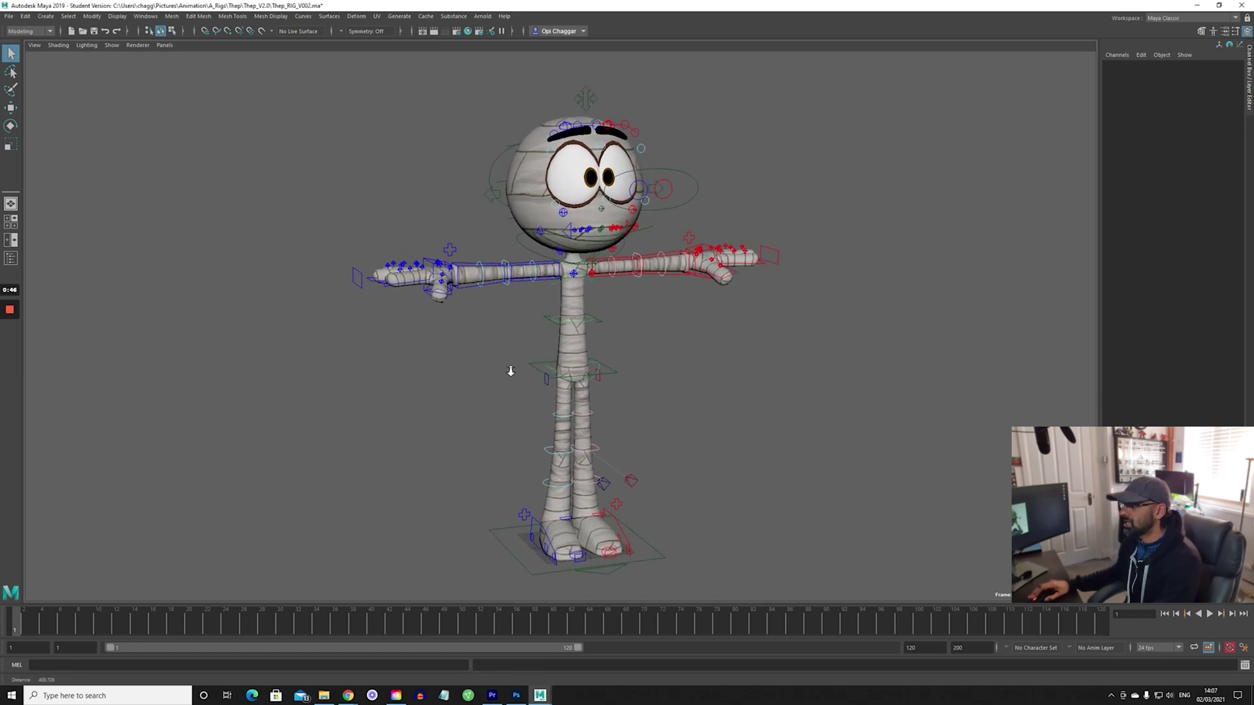
{"action": "middle_click_drag", "start_coordinate": [510, 370], "coordinate": [491, 363], "text": "alt"}
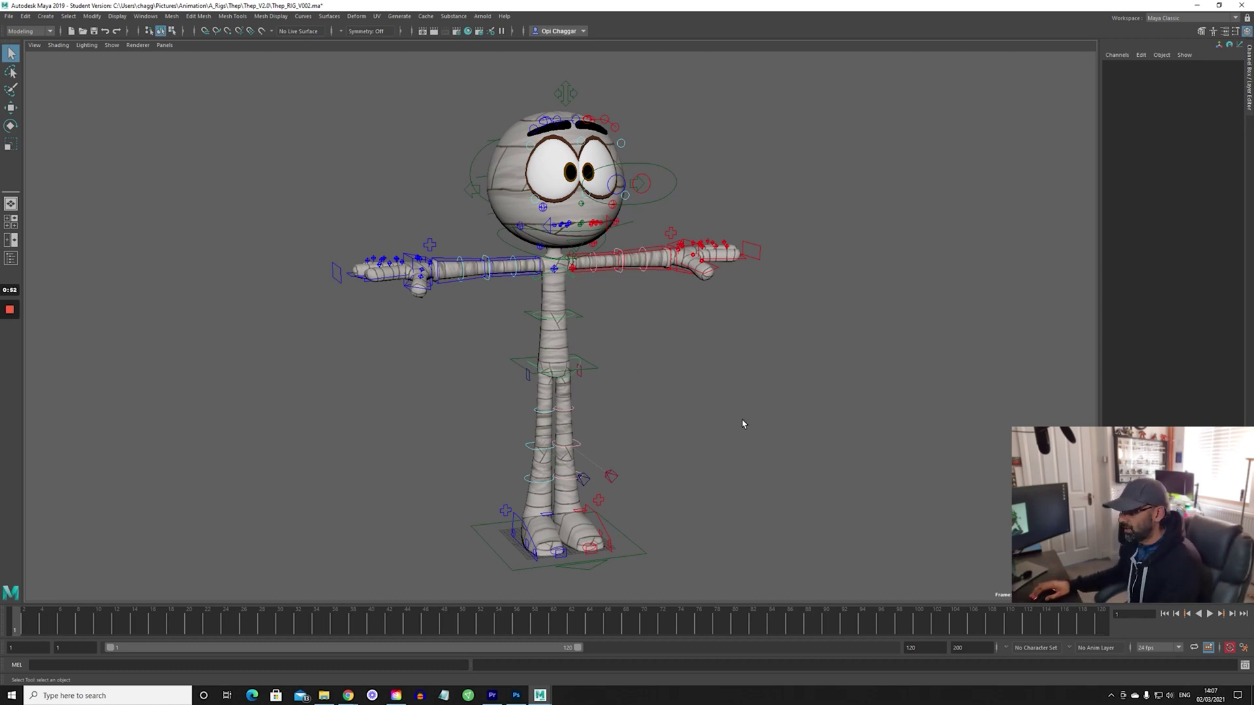
{"action": "scroll", "coordinate": [548, 438], "scroll_direction": "up", "scroll_amount": 5}
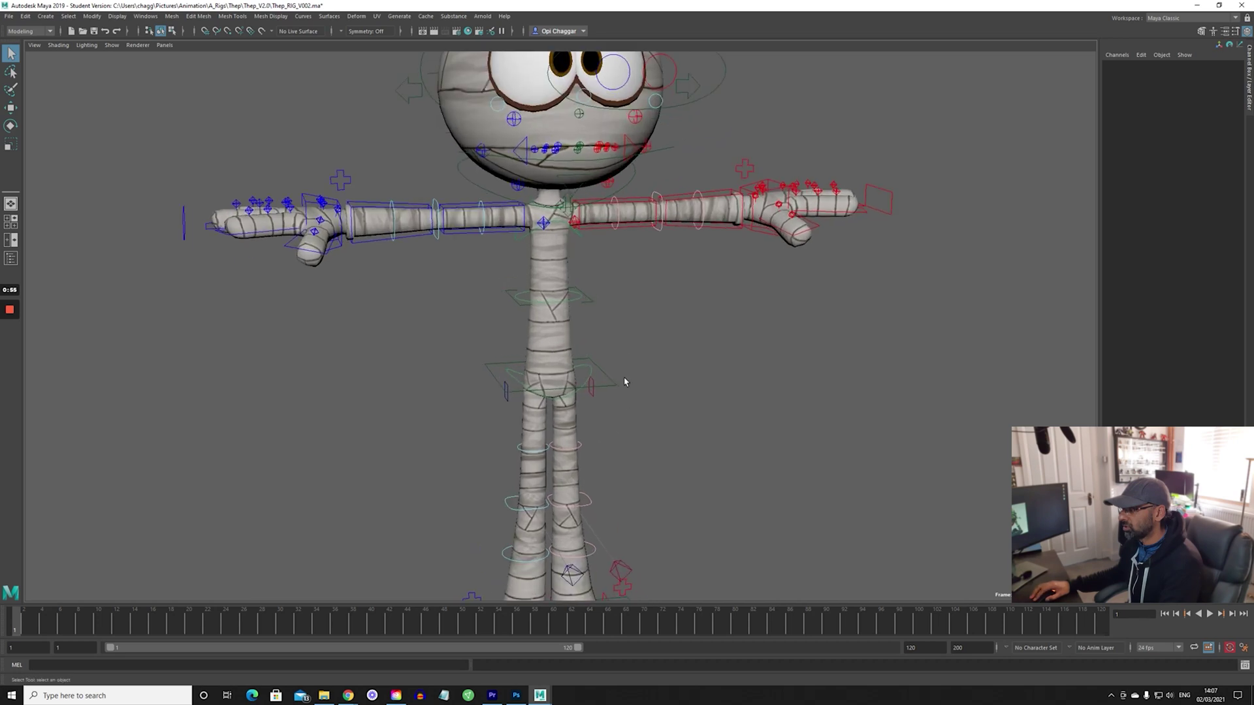
{"action": "left_click", "coordinate": [622, 382]}
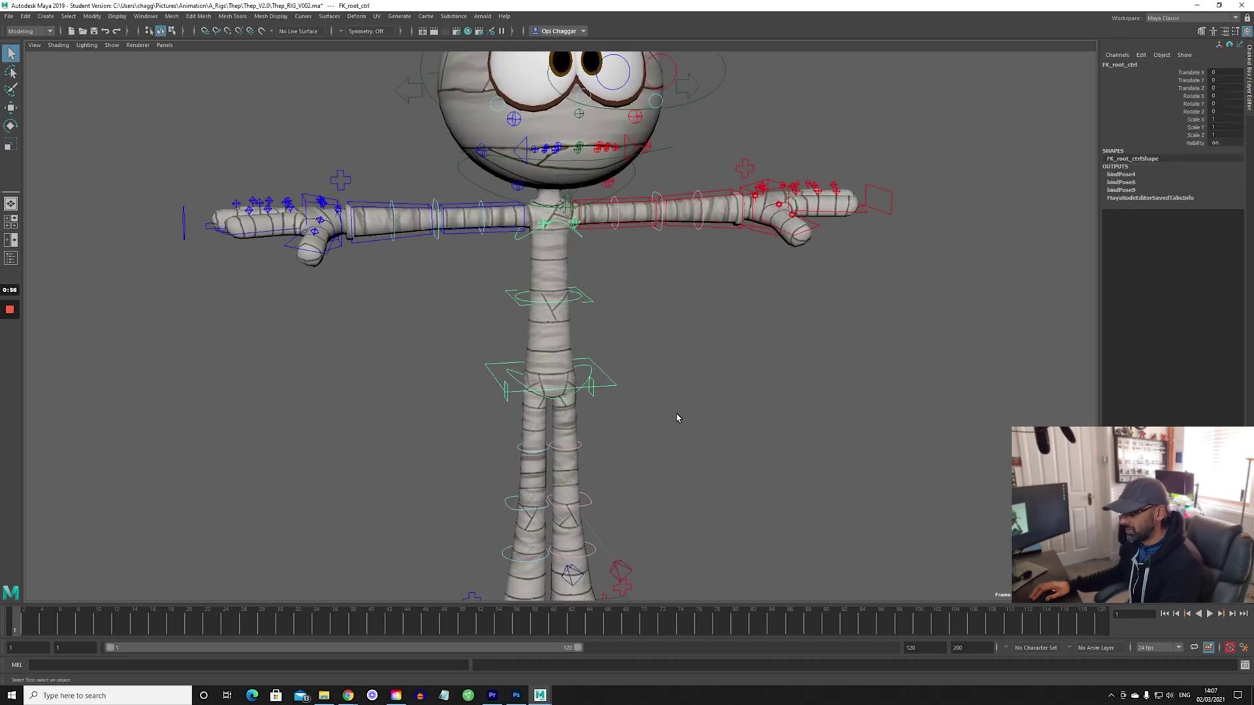
{"action": "key", "text": "w"}
{"action": "mouse_move", "coordinate": [550, 316]}
{"action": "left_mouse_down"}
{"action": "mouse_move", "coordinate": [550, 363]}
{"action": "mouse_move", "coordinate": [547, 326]}
{"action": "left_mouse_up"}
{"action": "key", "text": "ctrl+z"}
Step: Try raising the root control again with the whole lower body in view, and undo it
{"action": "left_click_drag", "start_coordinate": [672, 384], "coordinate": [660, 392], "text": "alt"}
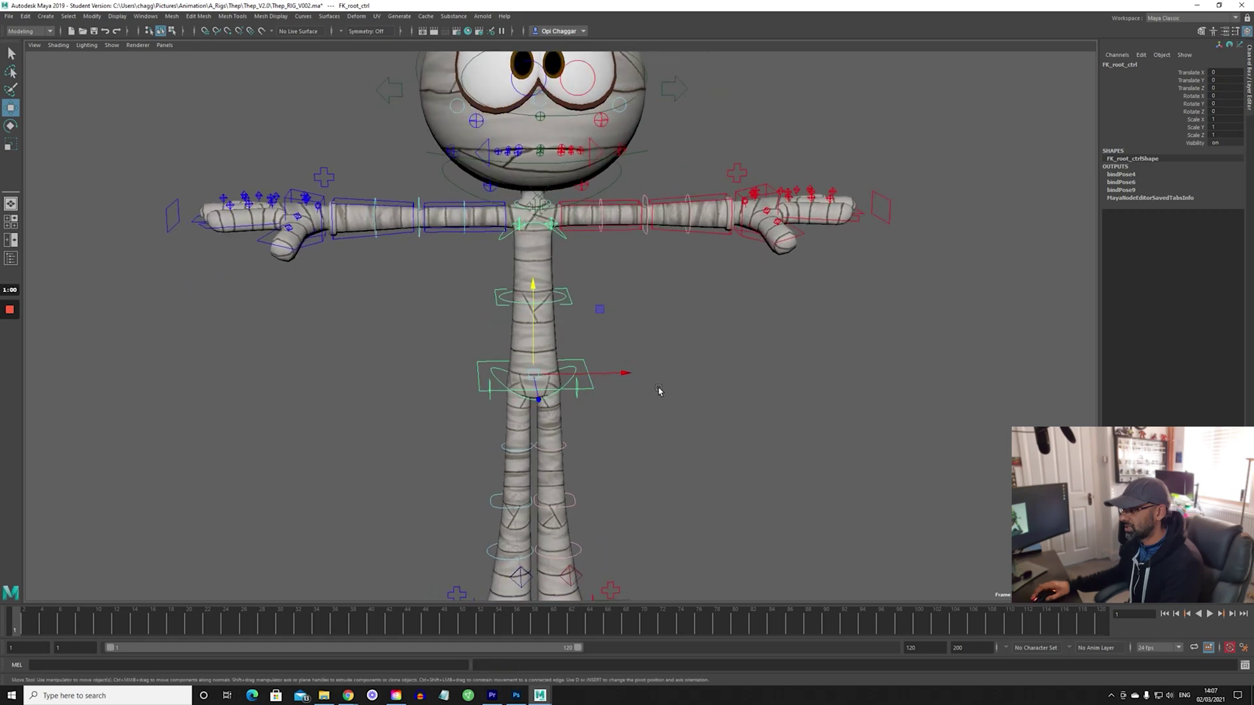
{"action": "right_click_drag", "start_coordinate": [660, 392], "coordinate": [523, 425], "text": "alt"}
{"action": "middle_click_drag", "start_coordinate": [523, 425], "coordinate": [485, 377], "text": "alt"}
{"action": "left_click_drag", "start_coordinate": [516, 321], "coordinate": [516, 297]}
{"action": "key", "text": "ctrl+z"}
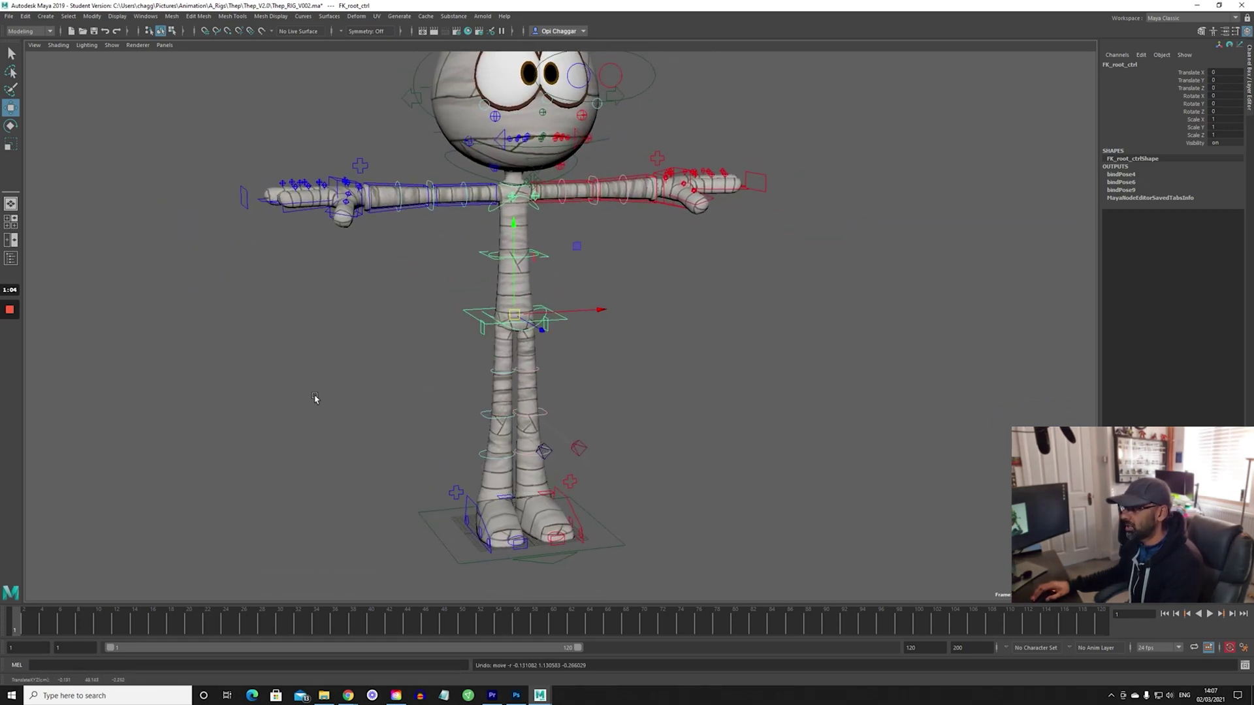
Step: Try rotating the pelvis control IK_pelvis_ctrl, and undo the rotation
{"action": "right_click_drag", "start_coordinate": [315, 397], "coordinate": [542, 392], "text": "alt"}
{"action": "left_click", "coordinate": [527, 386]}
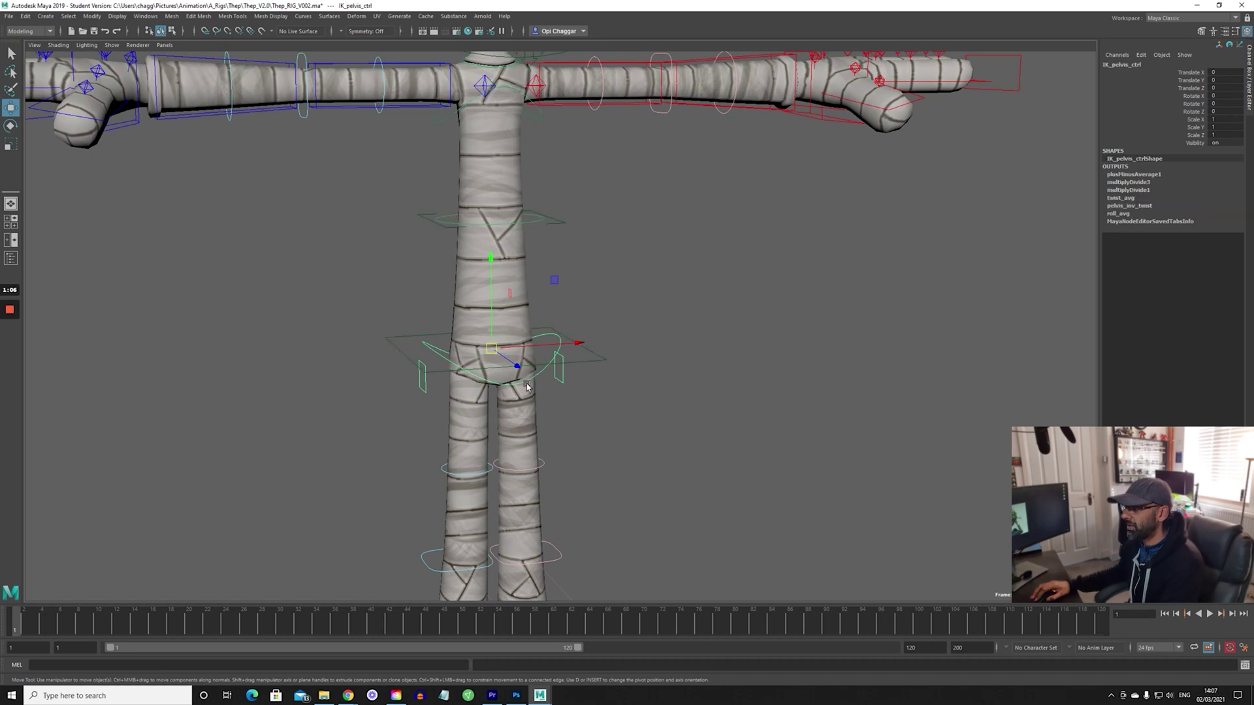
{"action": "key", "text": "e"}
{"action": "left_click_drag", "start_coordinate": [434, 288], "coordinate": [414, 282]}
{"action": "key", "text": "ctrl+z"}
{"action": "scroll", "coordinate": [431, 291], "scroll_direction": "down", "scroll_amount": 5}
{"action": "key", "text": "ctrl+z"}
Step: Try rotating the torso's FK_spine_ctrl to bend the upper body, and undo the rotation
{"action": "middle_click_drag", "start_coordinate": [414, 282], "coordinate": [451, 404], "text": "alt"}
{"action": "right_click_drag", "start_coordinate": [452, 404], "coordinate": [601, 398], "text": "alt"}
{"action": "left_click_drag", "start_coordinate": [600, 398], "coordinate": [615, 415], "text": "alt"}
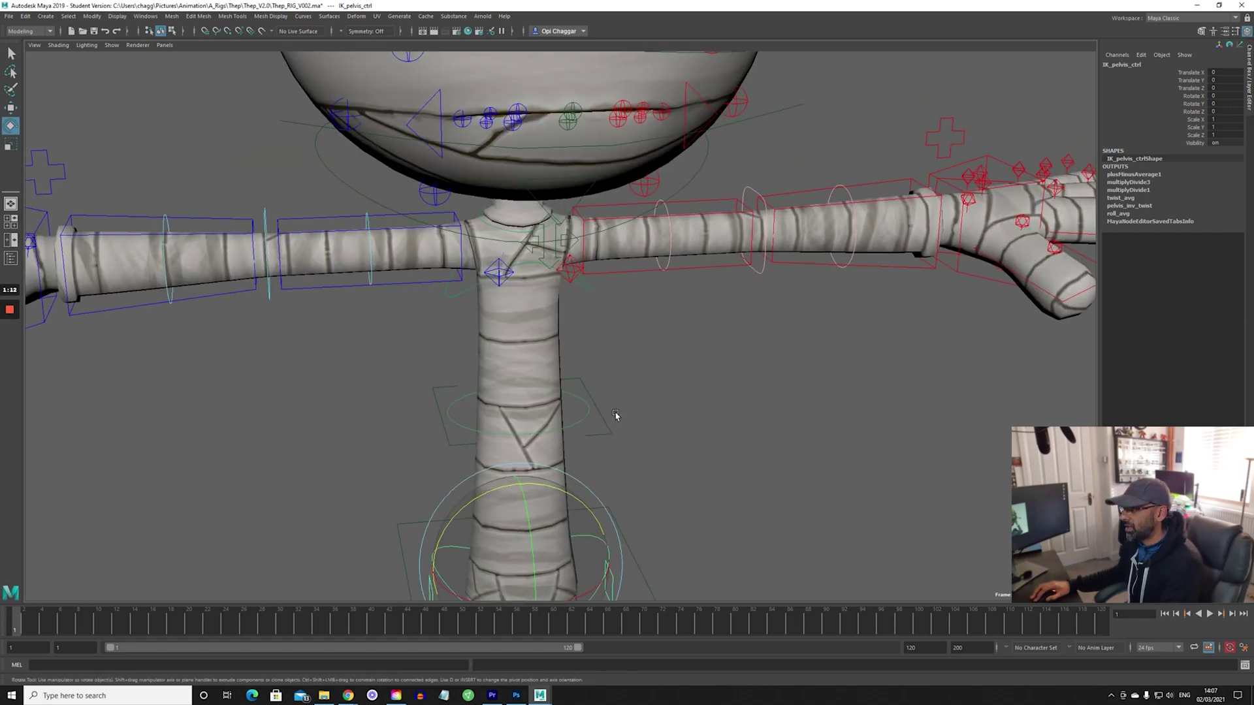
{"action": "left_click", "coordinate": [609, 423]}
{"action": "left_click", "coordinate": [574, 425]}
{"action": "key", "text": "w"}
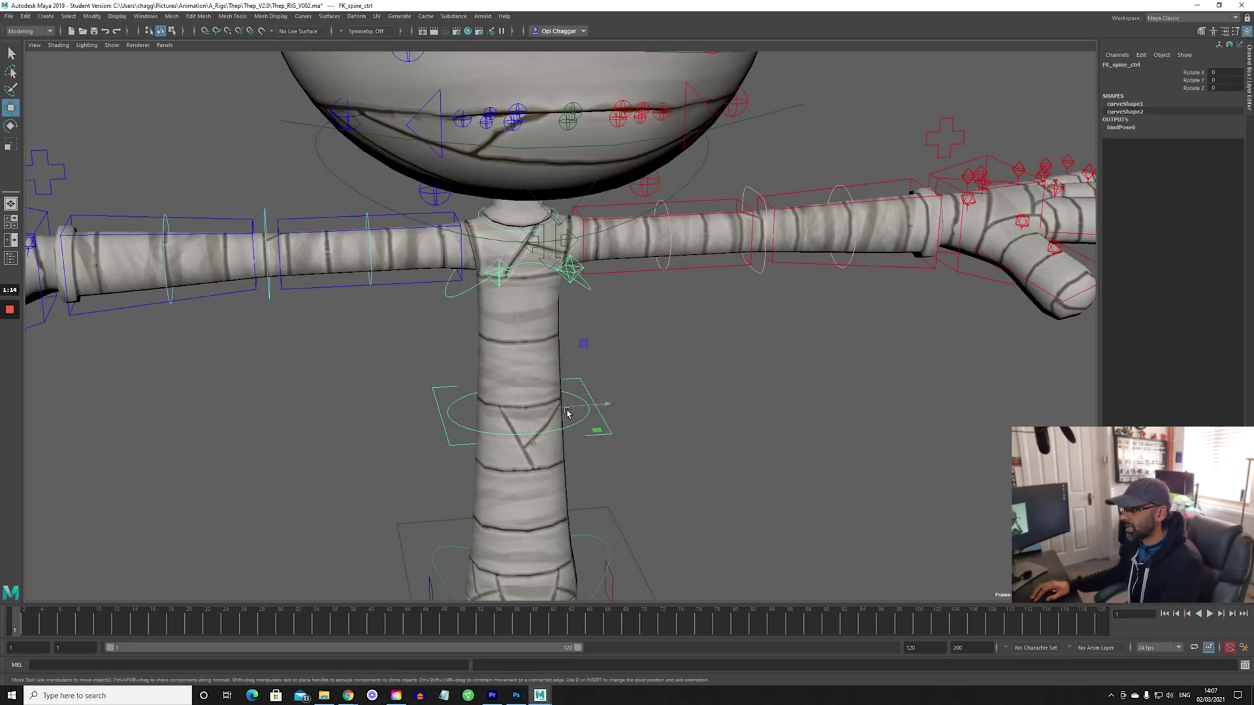
{"action": "key", "text": "e"}
{"action": "left_click_drag", "start_coordinate": [479, 341], "coordinate": [555, 364]}
{"action": "key", "text": "ctrl+z"}
Step: Try moving the mid-torso control IK_midSpine_ctrl, and undo the move
{"action": "left_click", "coordinate": [679, 427]}
{"action": "left_click", "coordinate": [581, 421]}
{"action": "key", "text": "w"}
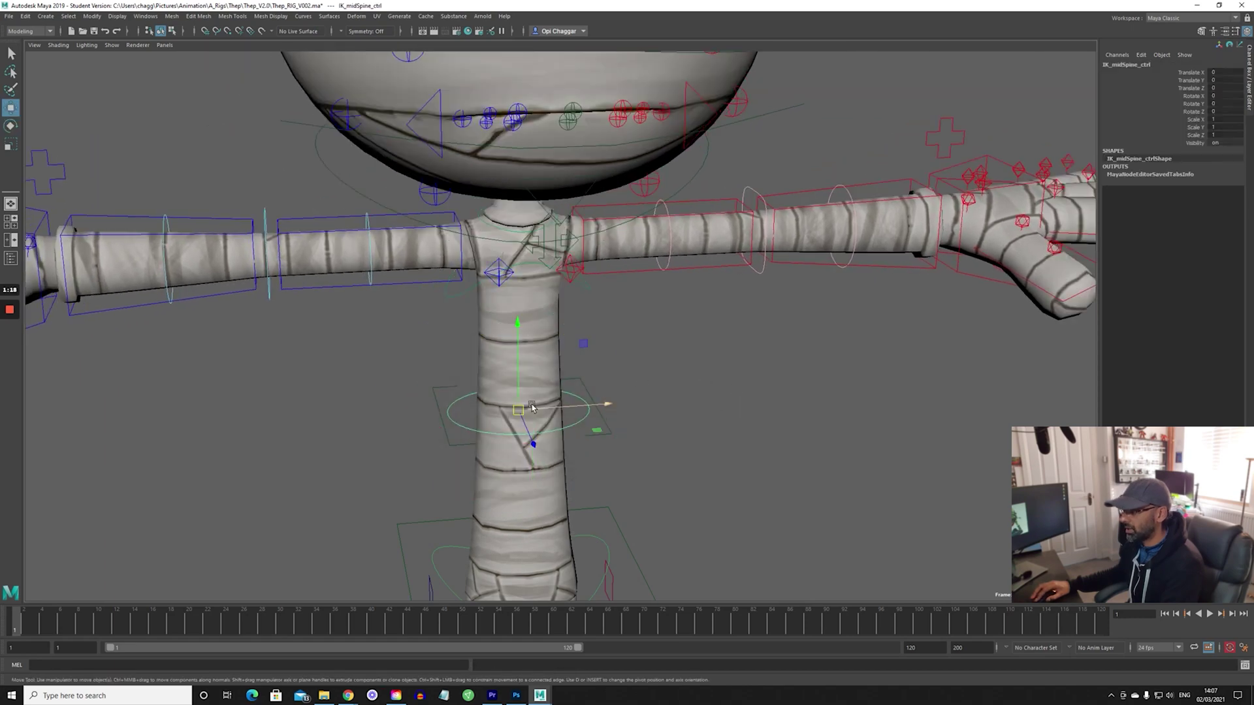
{"action": "left_click_drag", "start_coordinate": [581, 417], "coordinate": [527, 406]}
{"action": "key", "text": "ctrl+z"}
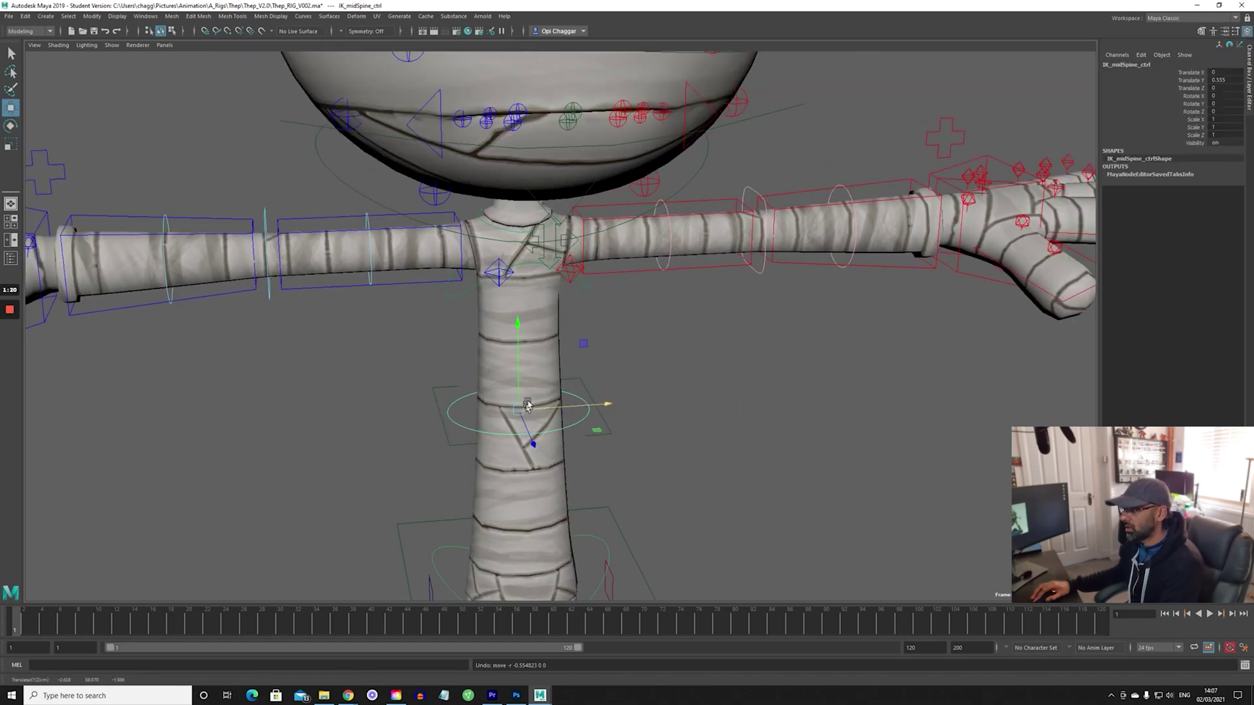
Step: Try moving and rotating the chest control IK_chest_ctrl, and undo both changes
{"action": "left_click", "coordinate": [589, 297]}
{"action": "left_click", "coordinate": [578, 262]}
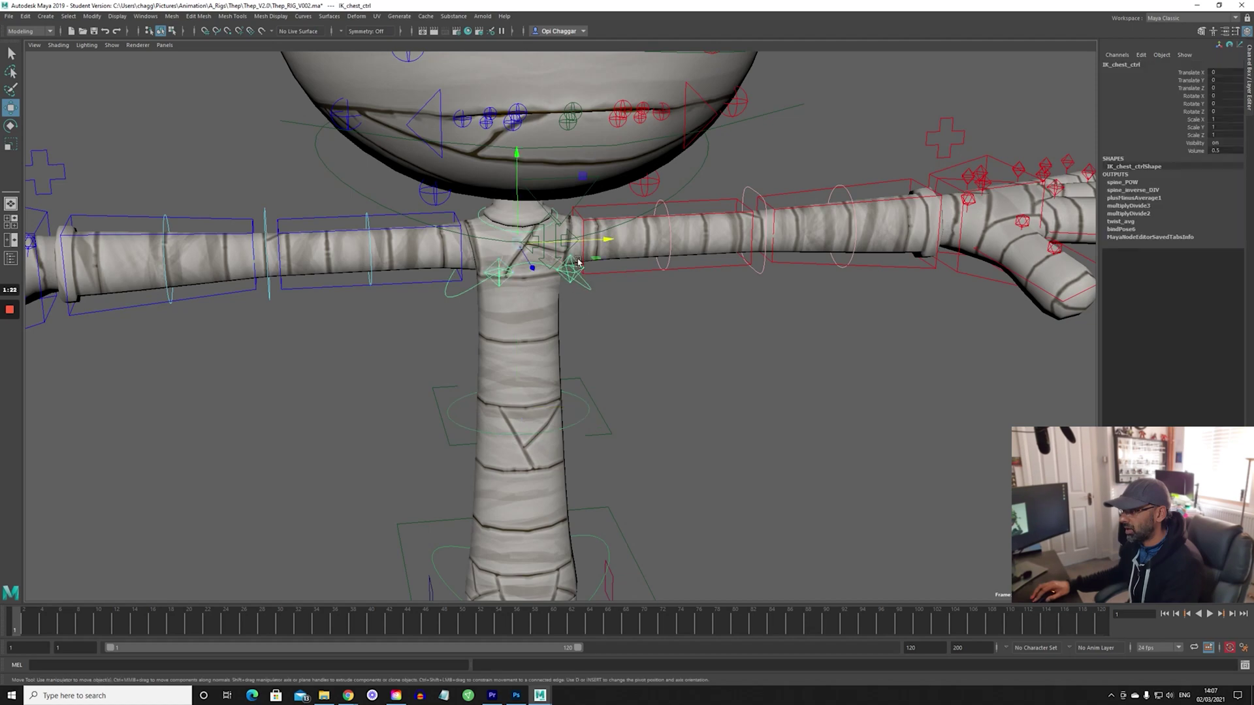
{"action": "left_click_drag", "start_coordinate": [579, 244], "coordinate": [522, 253]}
{"action": "key", "text": "ctrl+z"}
{"action": "key", "text": "e"}
{"action": "left_click_drag", "start_coordinate": [515, 257], "coordinate": [809, 275], "text": "alt"}
{"action": "left_click_drag", "start_coordinate": [823, 202], "coordinate": [811, 251]}
{"action": "key", "text": "ctrl+z"}
{"action": "key", "text": "ctrl+z"}
Step: Examine the leg controls from the pelvis down to the feet
{"action": "left_click_drag", "start_coordinate": [899, 284], "coordinate": [523, 370], "text": "alt"}
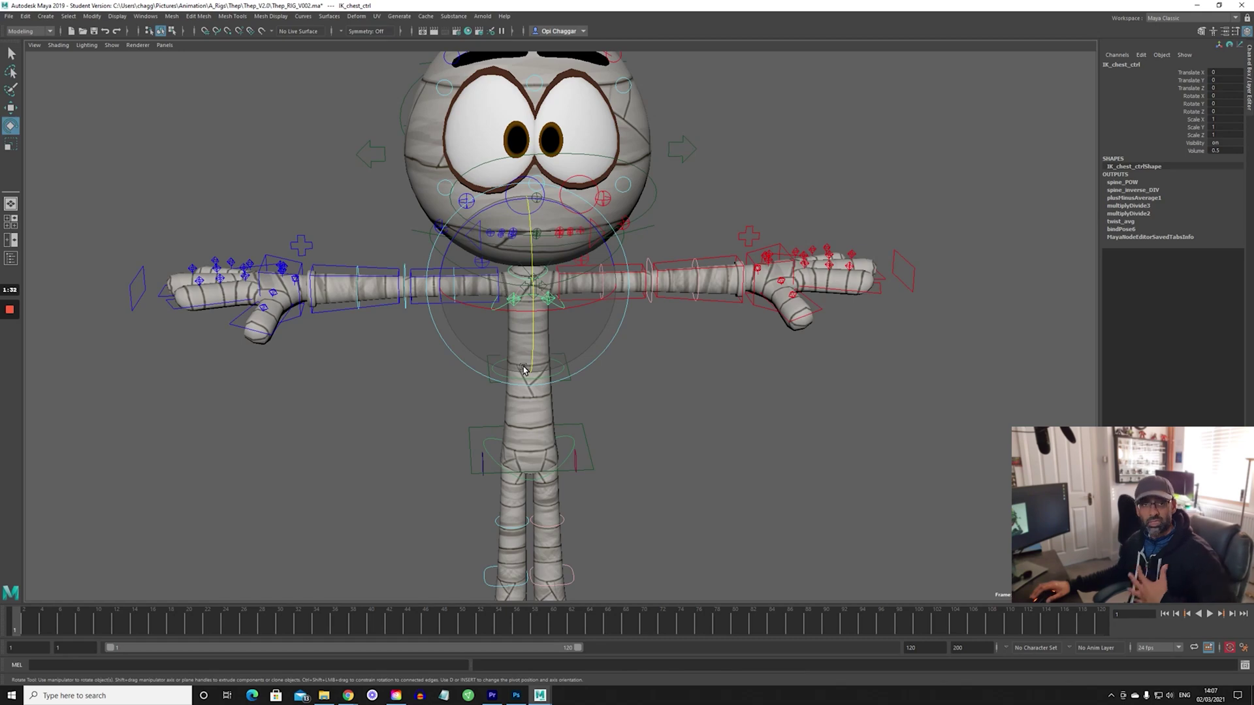
{"action": "right_click_drag", "start_coordinate": [469, 529], "coordinate": [633, 484], "text": "alt"}
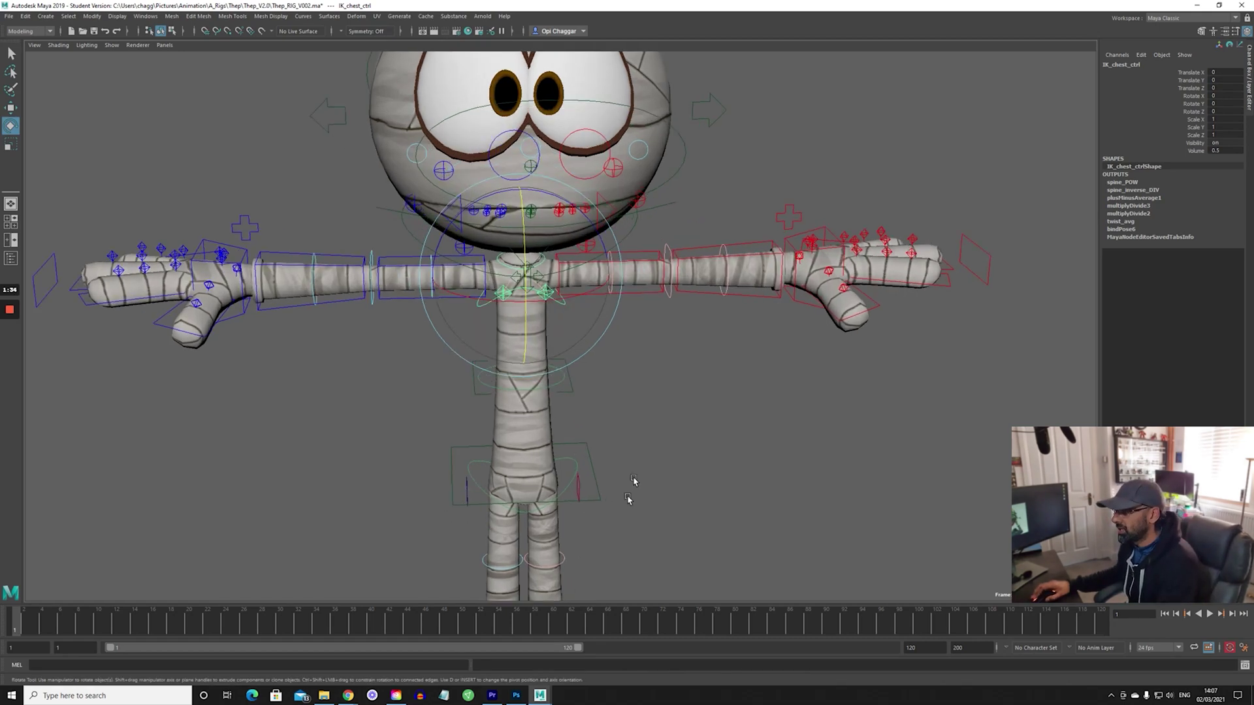
{"action": "middle_click_drag", "start_coordinate": [633, 484], "coordinate": [470, 394], "text": "alt"}
{"action": "right_click_drag", "start_coordinate": [471, 394], "coordinate": [612, 397], "text": "alt"}
{"action": "left_click_drag", "start_coordinate": [612, 397], "coordinate": [633, 387], "text": "alt"}
{"action": "middle_click_drag", "start_coordinate": [632, 387], "coordinate": [712, 302], "text": "alt"}
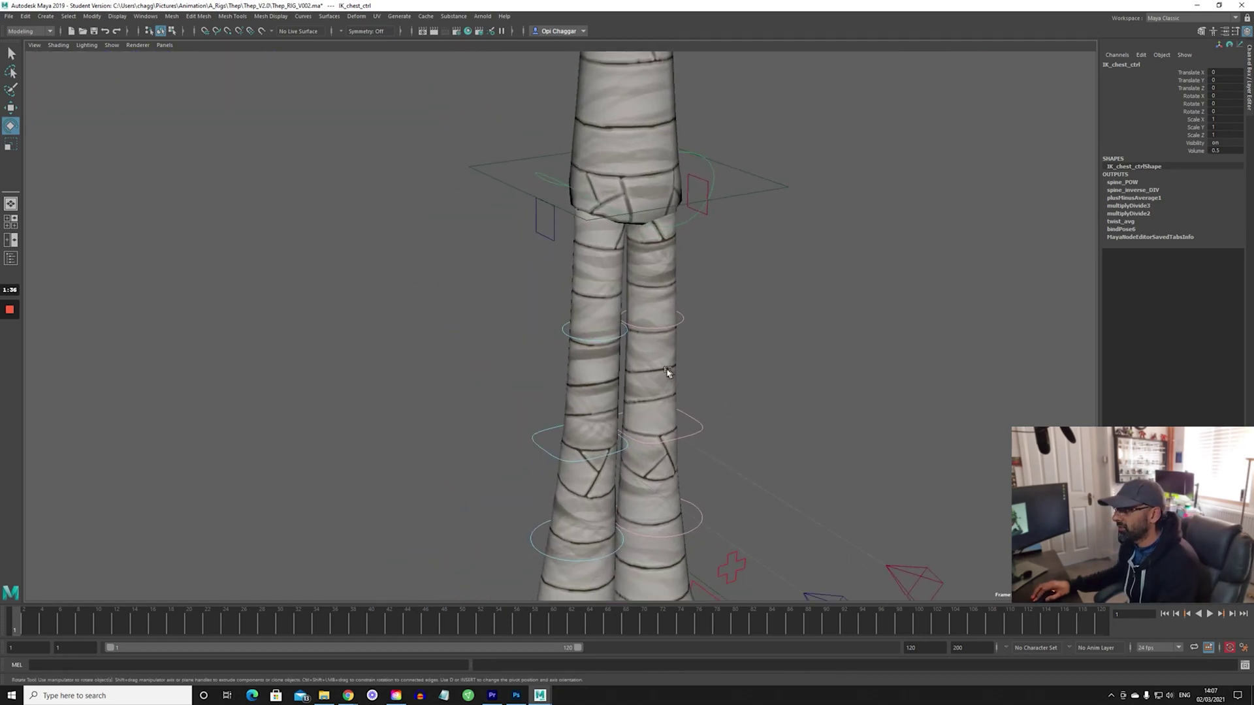
{"action": "left_click_drag", "start_coordinate": [667, 370], "coordinate": [703, 383], "text": "alt"}
{"action": "right_click_drag", "start_coordinate": [725, 380], "coordinate": [550, 445], "text": "alt"}
{"action": "left_click_drag", "start_coordinate": [550, 445], "coordinate": [563, 482], "text": "alt"}
Step: Select the right calf bend control, try moving the right knee bend control, and undo the move
{"action": "left_click", "coordinate": [474, 503]}
{"action": "left_click", "coordinate": [484, 386]}
{"action": "left_click", "coordinate": [504, 297]}
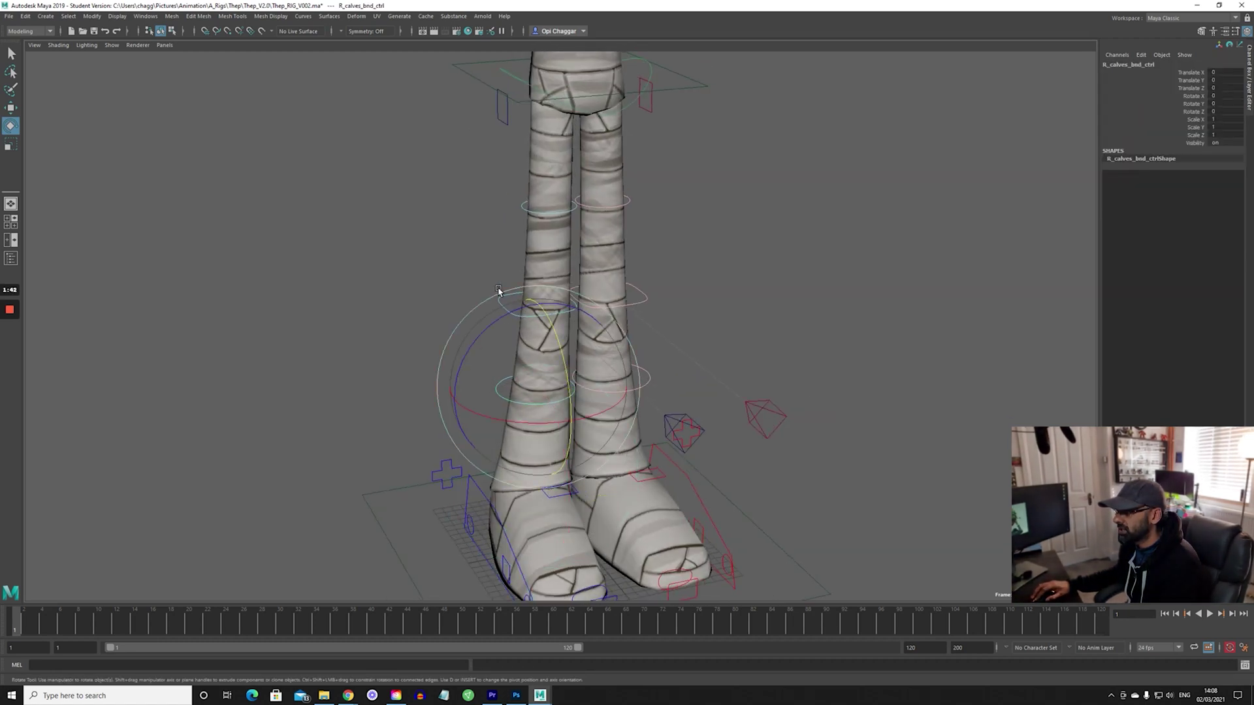
{"action": "key", "text": "w"}
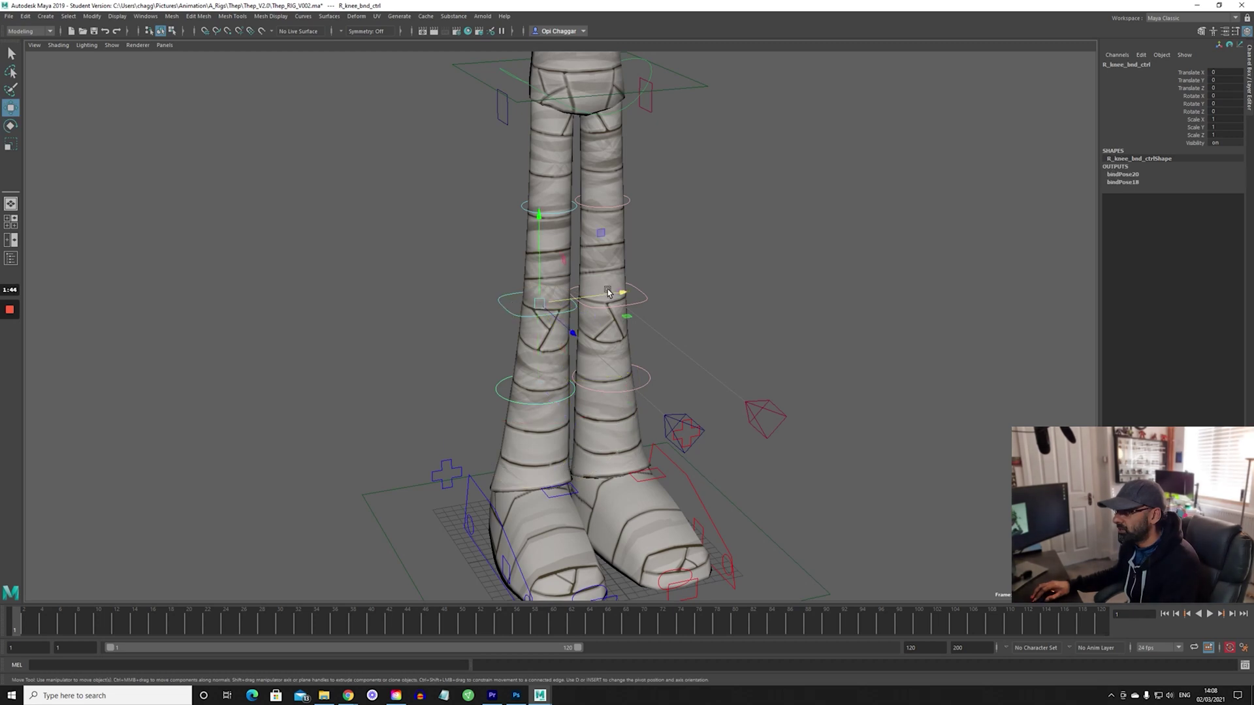
{"action": "mouse_move", "coordinate": [608, 293]}
{"action": "left_mouse_down"}
{"action": "mouse_move", "coordinate": [557, 299]}
{"action": "mouse_move", "coordinate": [625, 291]}
{"action": "mouse_move", "coordinate": [600, 294]}
{"action": "left_mouse_up"}
{"action": "key", "text": "ctrl+z"}
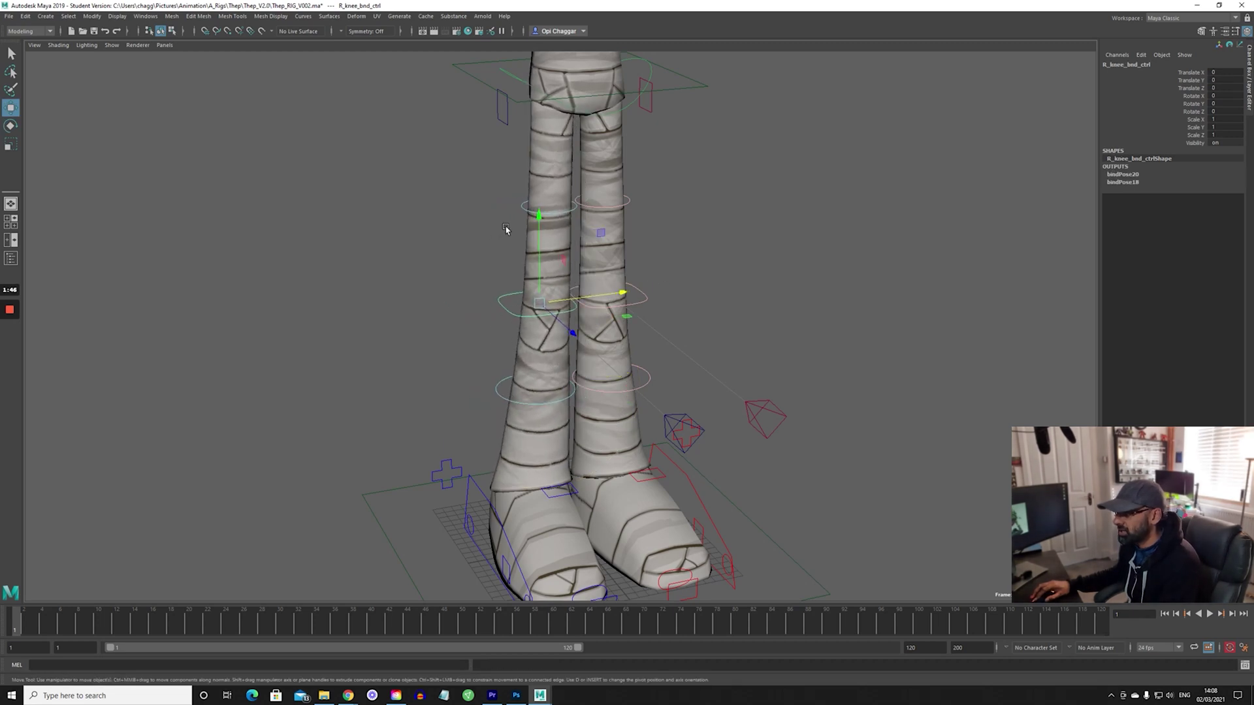
Step: Try moving the right thigh bend control R_thy_bnd_ctrl, and undo the move and its selection
{"action": "left_click", "coordinate": [539, 219]}
{"action": "mouse_move", "coordinate": [609, 200]}
{"action": "left_mouse_down"}
{"action": "mouse_move", "coordinate": [568, 207]}
{"action": "mouse_move", "coordinate": [605, 206]}
{"action": "left_mouse_up"}
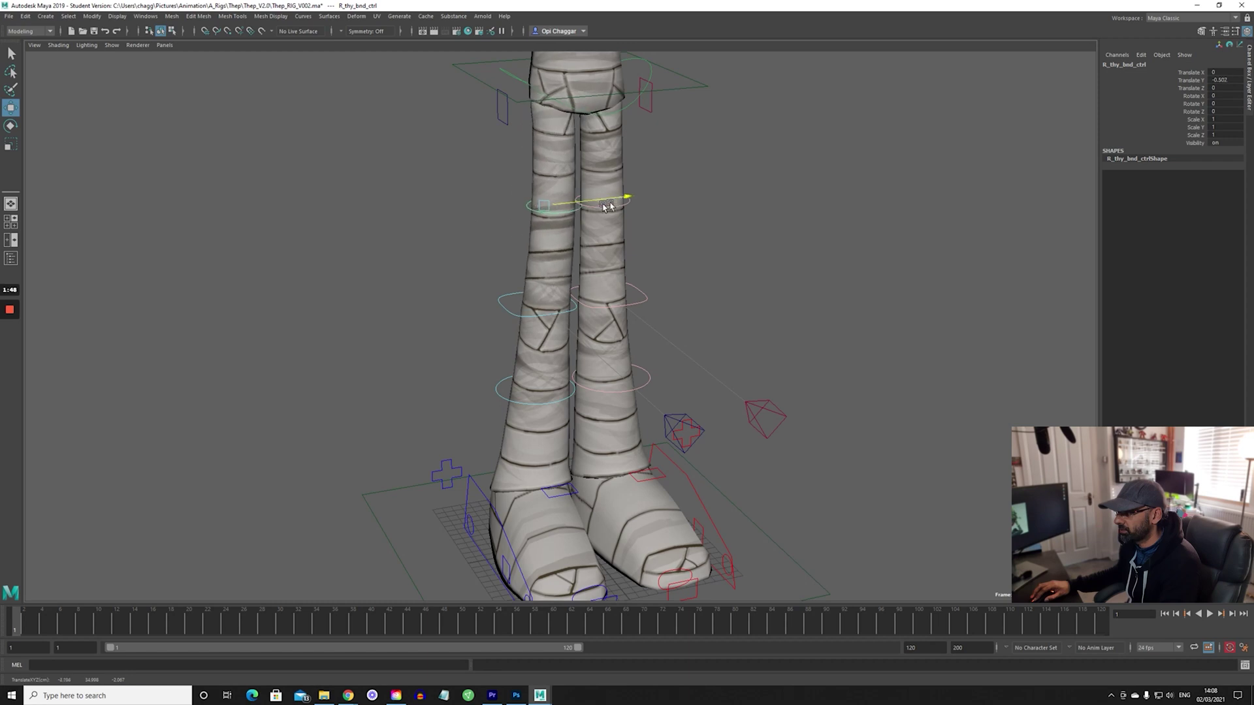
{"action": "key", "text": "ctrl+z"}
{"action": "key", "text": "ctrl+z"}
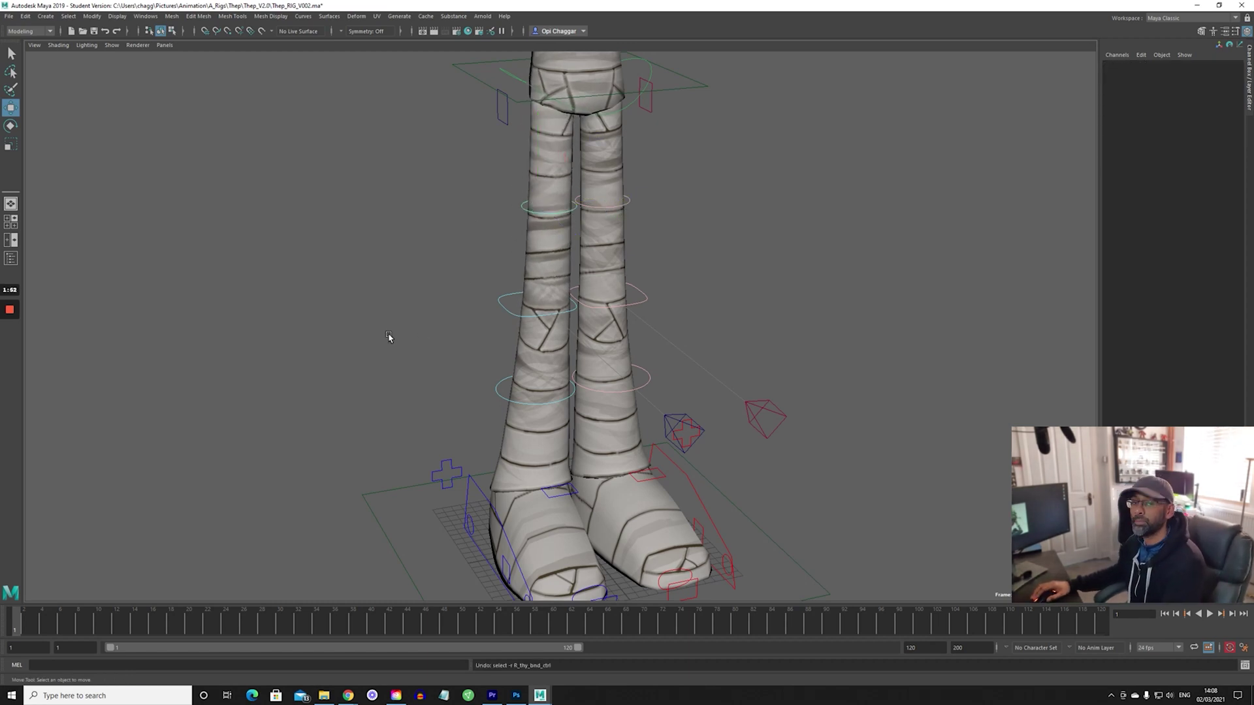
Step: Set the IK_FK Switch on the right leg's R_leg_switch control to 0 for FK mode
{"action": "left_click", "coordinate": [482, 490]}
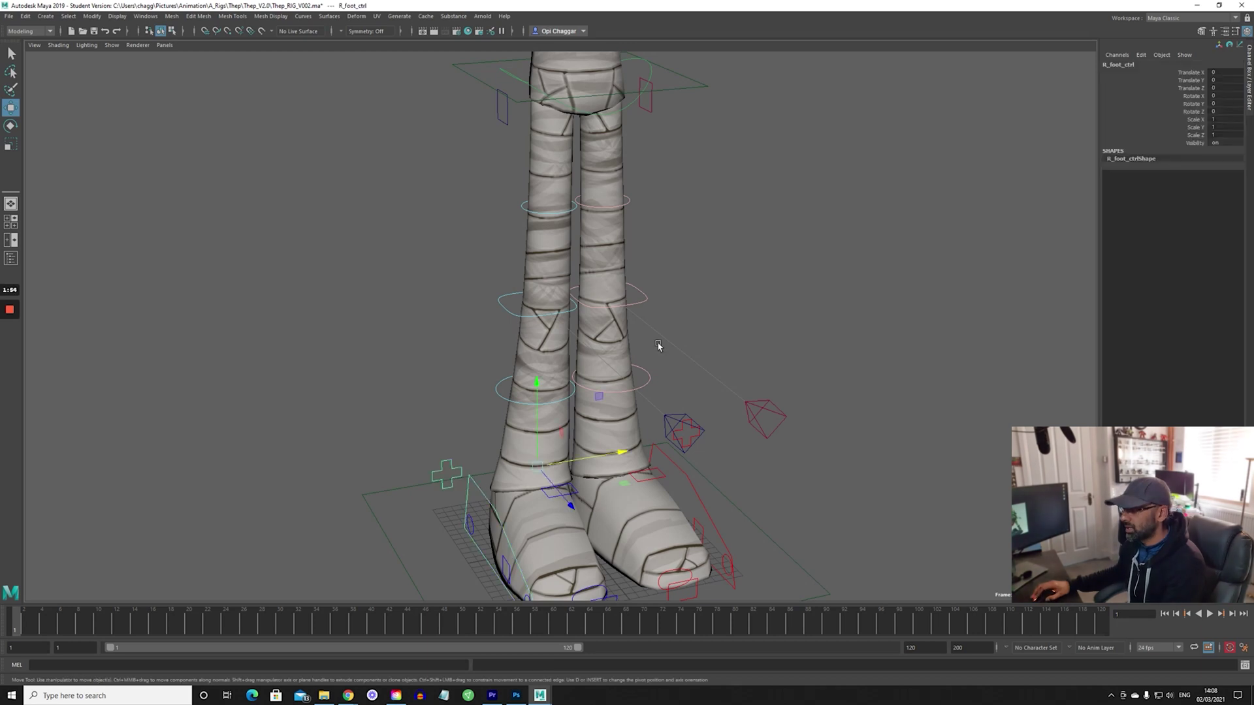
{"action": "left_click_drag", "start_coordinate": [638, 330], "coordinate": [467, 403], "text": "alt"}
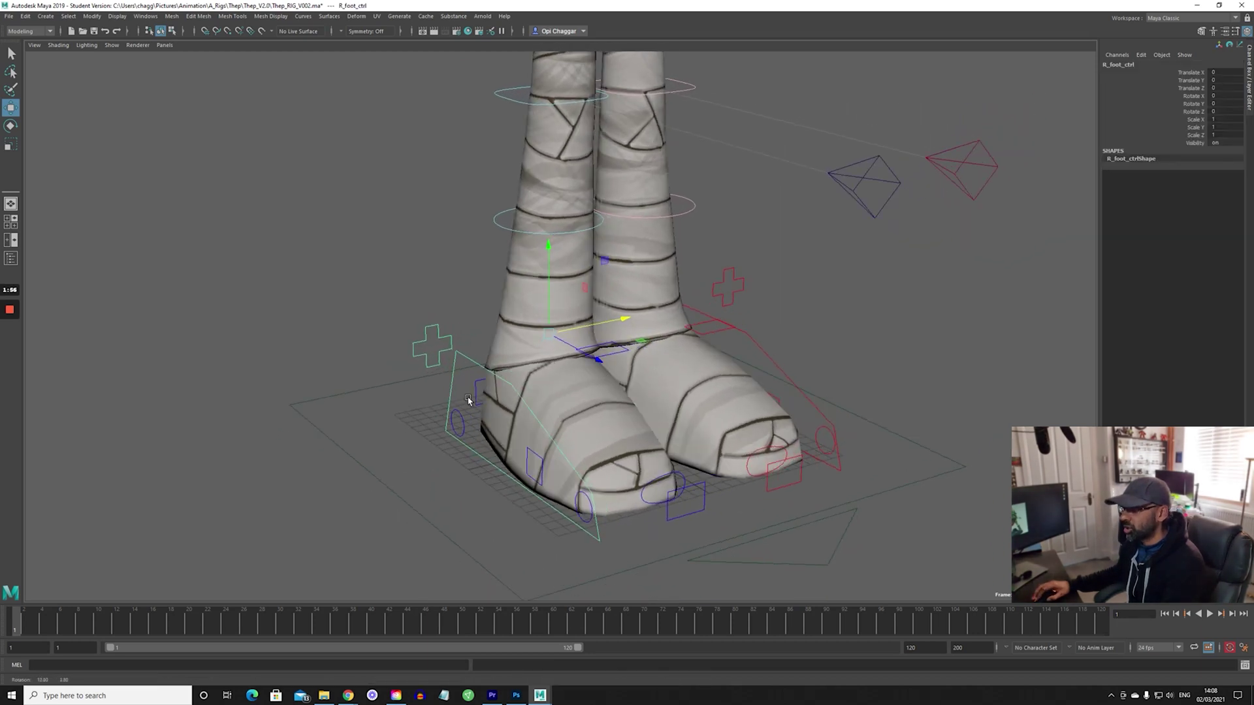
{"action": "right_click_drag", "start_coordinate": [467, 403], "coordinate": [439, 418], "text": "alt"}
{"action": "left_click_drag", "start_coordinate": [440, 417], "coordinate": [425, 398], "text": "alt"}
{"action": "left_click_drag", "start_coordinate": [366, 316], "coordinate": [338, 350]}
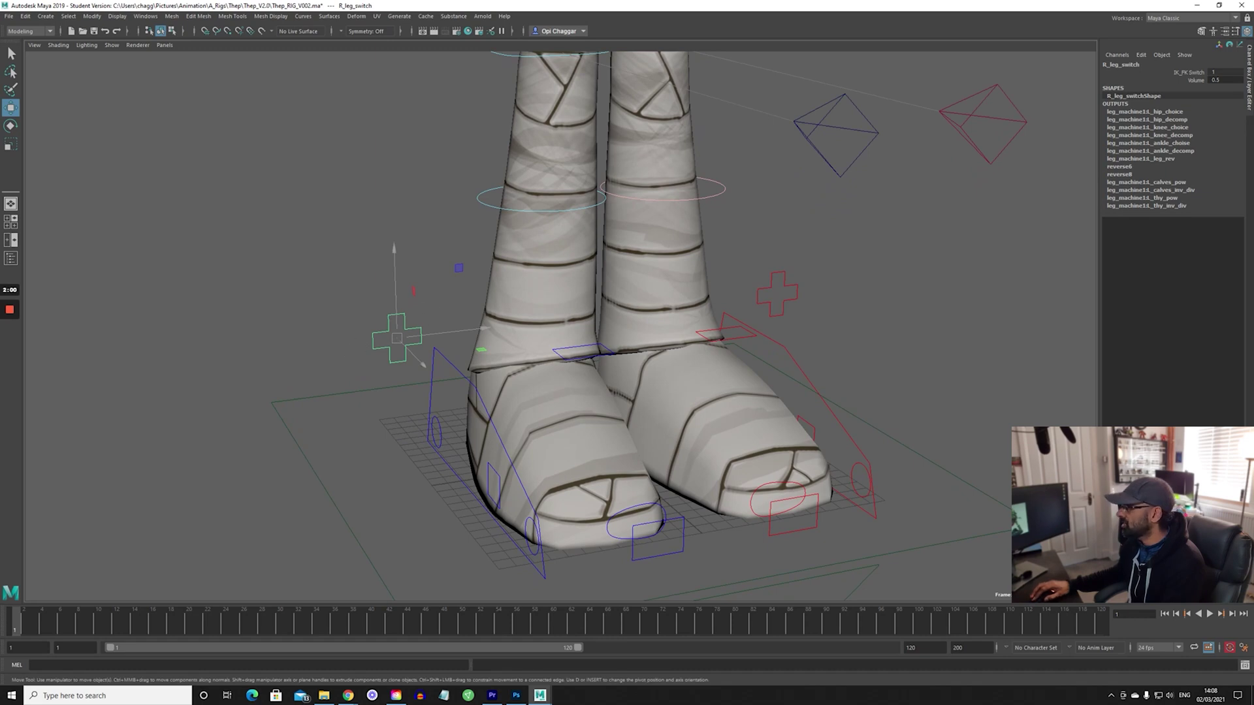
{"action": "type", "text": "0"}
{"action": "key", "text": "Return"}
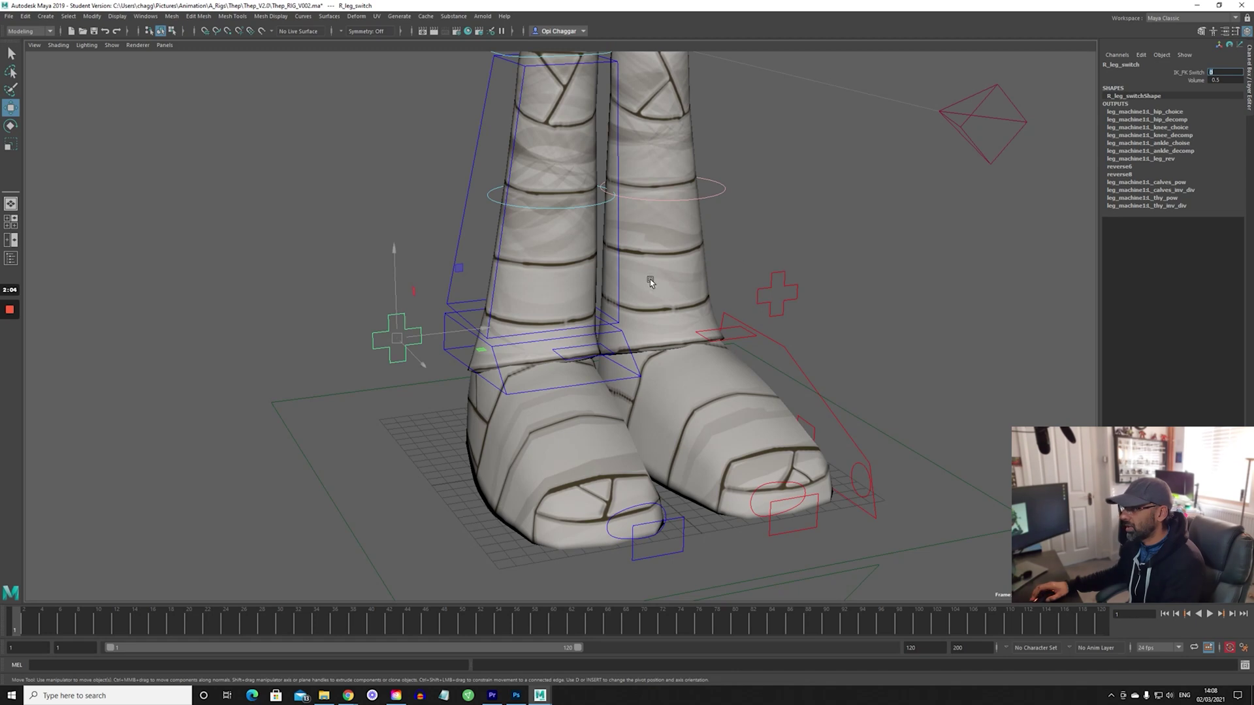
Step: Try rotating the right leg's FK hip control, and undo back through the rotations and the IK/FK switch change
{"action": "right_click_drag", "start_coordinate": [650, 281], "coordinate": [448, 251], "text": "alt"}
{"action": "middle_click_drag", "start_coordinate": [588, 200], "coordinate": [584, 319], "text": "alt"}
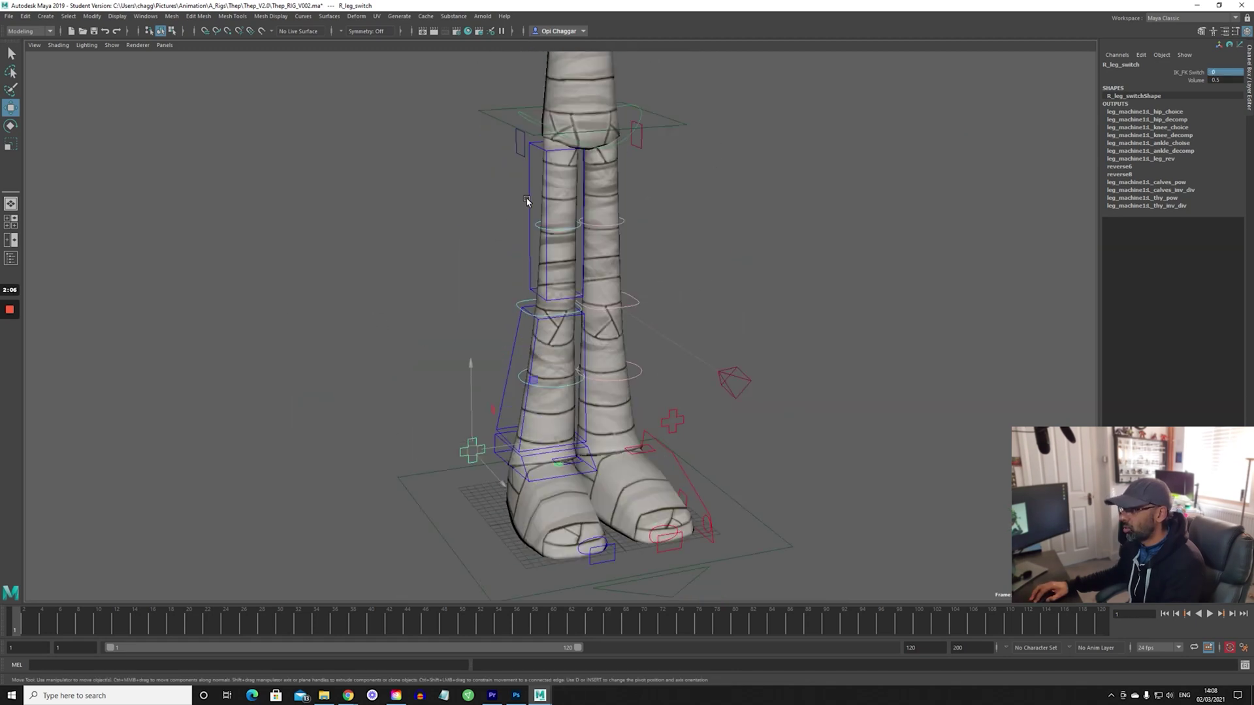
{"action": "left_click", "coordinate": [527, 201]}
{"action": "left_click", "coordinate": [529, 201]}
{"action": "key", "text": "e"}
{"action": "left_click_drag", "start_coordinate": [585, 196], "coordinate": [582, 163]}
{"action": "key", "text": "ctrl+z"}
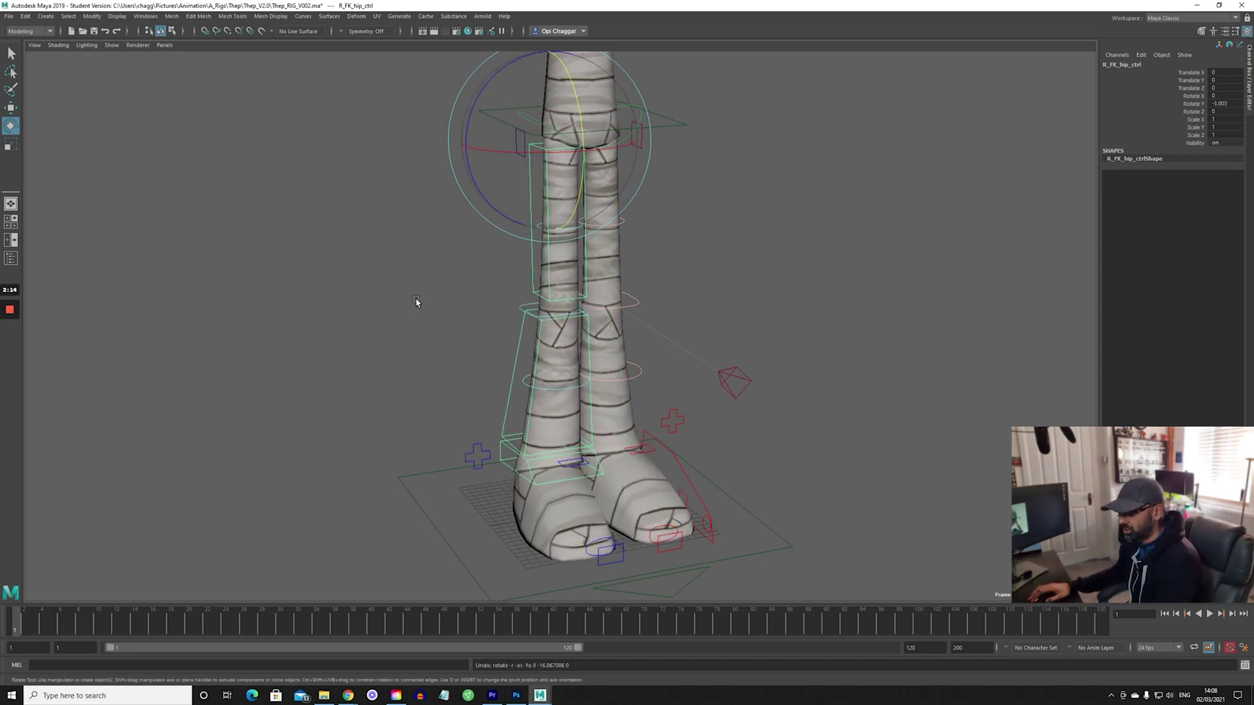
{"action": "key", "text": "ctrl+z"}
{"action": "key", "text": "ctrl+z"}
{"action": "key", "text": "ctrl+z"}
{"action": "key", "text": "ctrl+z"}
Step: Try lifting the right foot with R_foot_ctrl, and undo the move
{"action": "left_click_drag", "start_coordinate": [711, 406], "coordinate": [794, 389], "text": "alt"}
{"action": "middle_click_drag", "start_coordinate": [718, 404], "coordinate": [713, 300], "text": "alt"}
{"action": "right_click_drag", "start_coordinate": [193, 419], "coordinate": [727, 414], "text": "alt"}
{"action": "left_click_drag", "start_coordinate": [728, 413], "coordinate": [688, 354], "text": "alt"}
{"action": "right_click_drag", "start_coordinate": [688, 354], "coordinate": [480, 378], "text": "alt"}
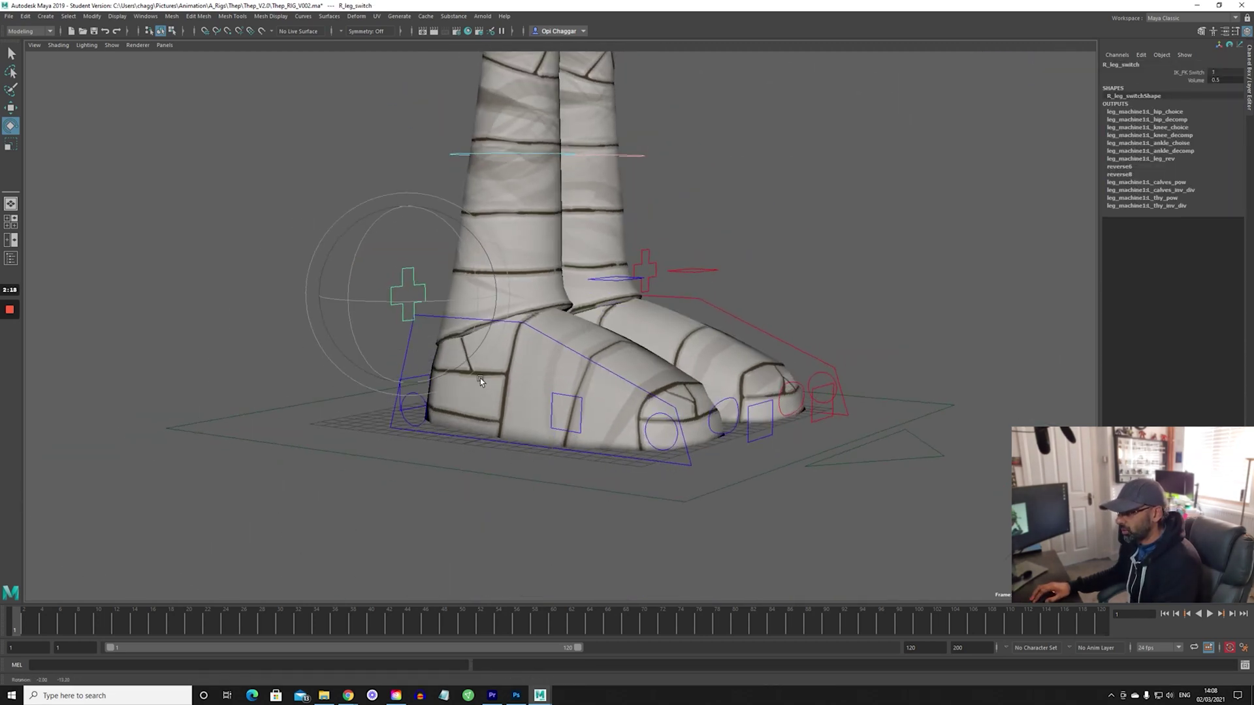
{"action": "left_click", "coordinate": [585, 358]}
{"action": "left_click_drag", "start_coordinate": [568, 392], "coordinate": [652, 392], "text": "alt"}
{"action": "key", "text": "w"}
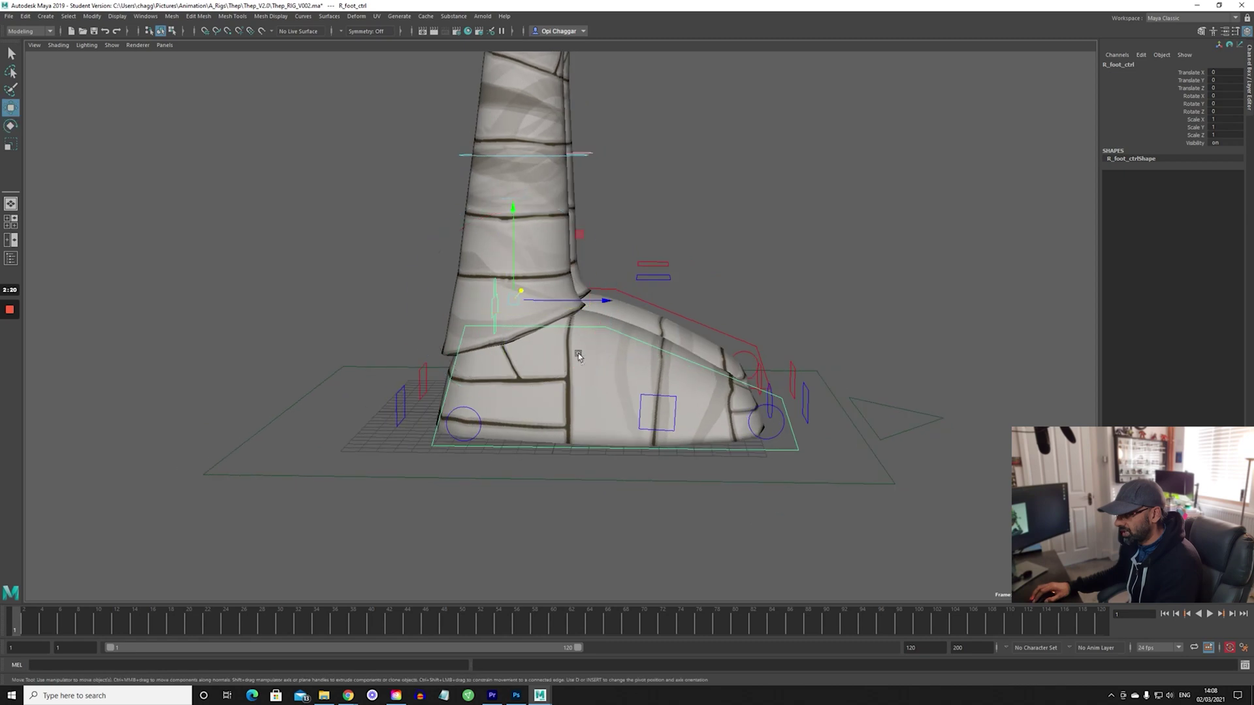
{"action": "left_click_drag", "start_coordinate": [514, 269], "coordinate": [514, 133]}
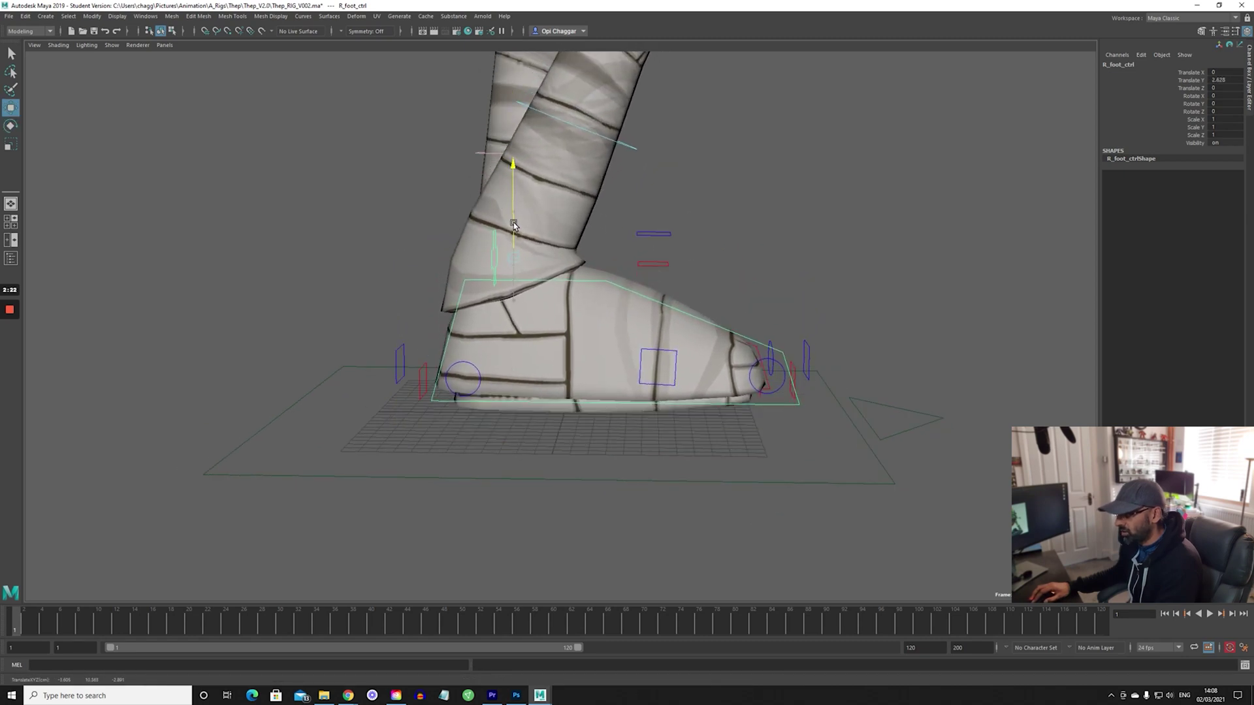
{"action": "key", "text": "ctrl+z"}
{"action": "left_click_drag", "start_coordinate": [541, 285], "coordinate": [486, 185], "text": "alt"}
{"action": "key", "text": "ctrl+z"}
Step: Select the leg smear control behind the right heel
{"action": "left_click_drag", "start_coordinate": [577, 335], "coordinate": [636, 328], "text": "alt"}
{"action": "left_click_drag", "start_coordinate": [438, 385], "coordinate": [489, 401], "text": "alt"}
{"action": "left_click", "coordinate": [370, 403]}
{"action": "left_click_drag", "start_coordinate": [371, 403], "coordinate": [360, 438], "text": "alt"}
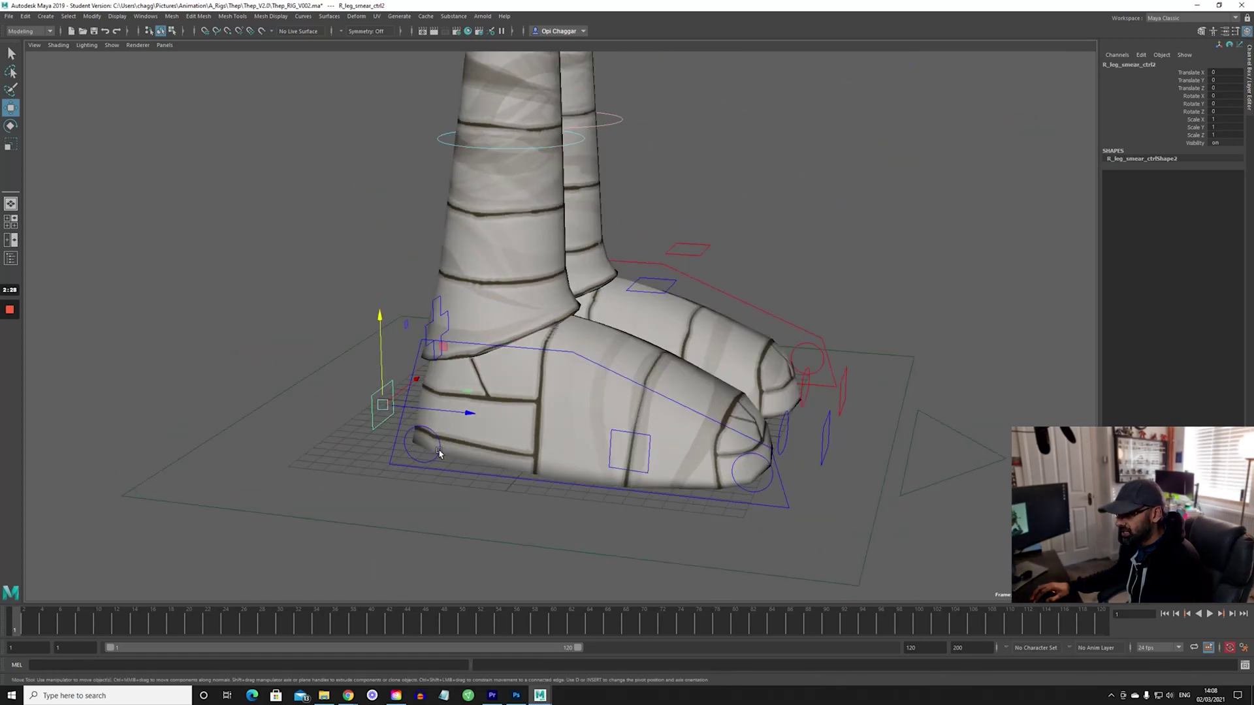
Step: Try rotating the right heel control R_heel_ctrl, and undo the rotation
{"action": "left_click", "coordinate": [439, 452]}
{"action": "left_click_drag", "start_coordinate": [444, 451], "coordinate": [504, 385], "text": "alt"}
{"action": "key", "text": "e"}
{"action": "key", "text": "ctrl+z"}
{"action": "left_click_drag", "start_coordinate": [619, 434], "coordinate": [626, 428], "text": "alt"}
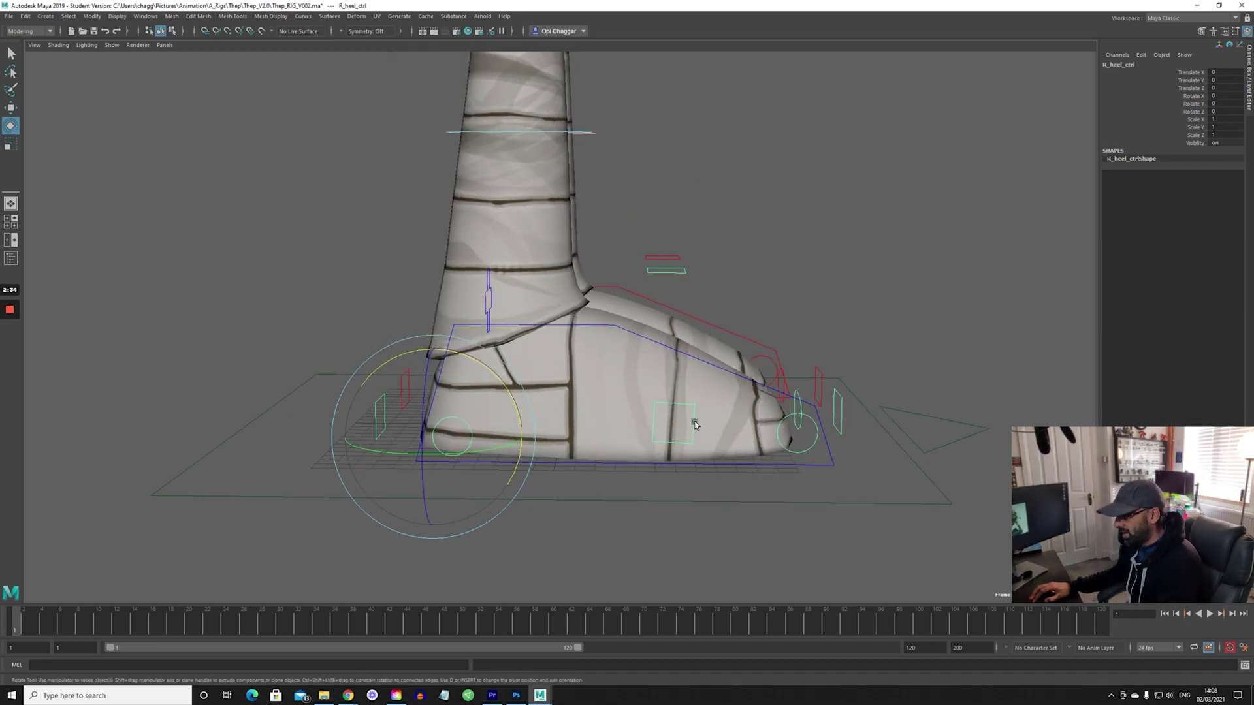
Step: Try rotating the square control on the side of the right foot, undo it and clear the selection
{"action": "left_click", "coordinate": [694, 425]}
{"action": "left_click_drag", "start_coordinate": [751, 370], "coordinate": [722, 372]}
{"action": "key", "text": "ctrl+z"}
{"action": "left_click", "coordinate": [884, 457]}
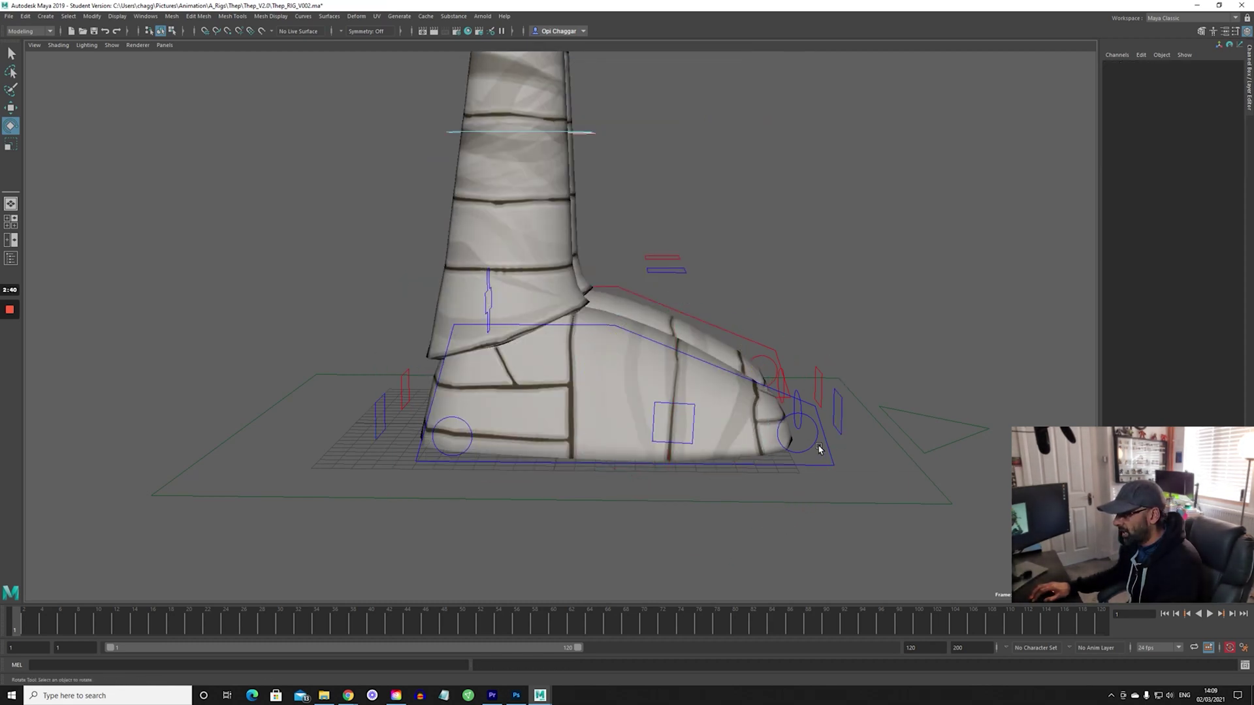
Step: Try rotating the right toes with the FK toe control R_FK_toe_ctrl, and undo the rotation
{"action": "left_click", "coordinate": [820, 450]}
{"action": "left_click", "coordinate": [855, 395]}
{"action": "left_click", "coordinate": [801, 408]}
{"action": "mouse_move", "coordinate": [802, 409]}
{"action": "left_mouse_down", "text": "alt"}
{"action": "mouse_move", "coordinate": [761, 415]}
{"action": "mouse_move", "coordinate": [806, 417]}
{"action": "mouse_move", "coordinate": [789, 416]}
{"action": "left_mouse_up", "text": "alt"}
{"action": "left_click_drag", "start_coordinate": [749, 375], "coordinate": [721, 328]}
{"action": "key", "text": "ctrl+z"}
{"action": "key", "text": "ctrl+z"}
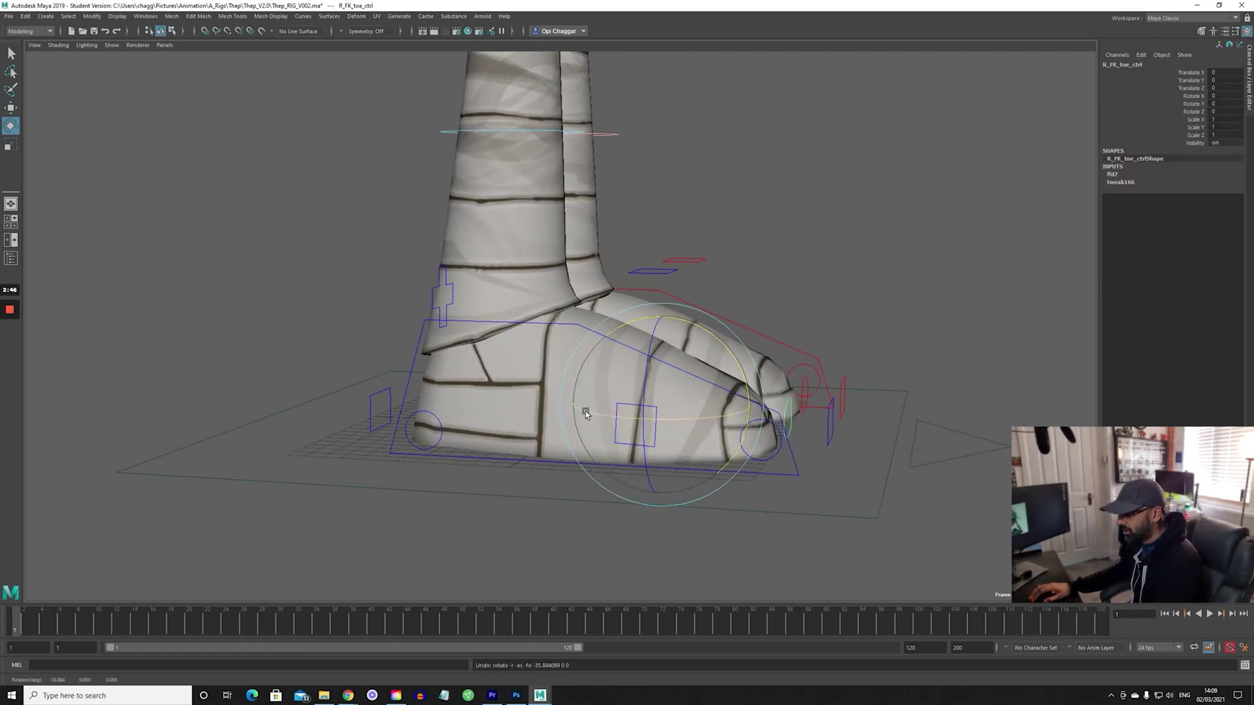
Step: Try rotating the right foot with the IK toe control R_IK_toe_ctrl, and undo the rotation
{"action": "left_click", "coordinate": [438, 440]}
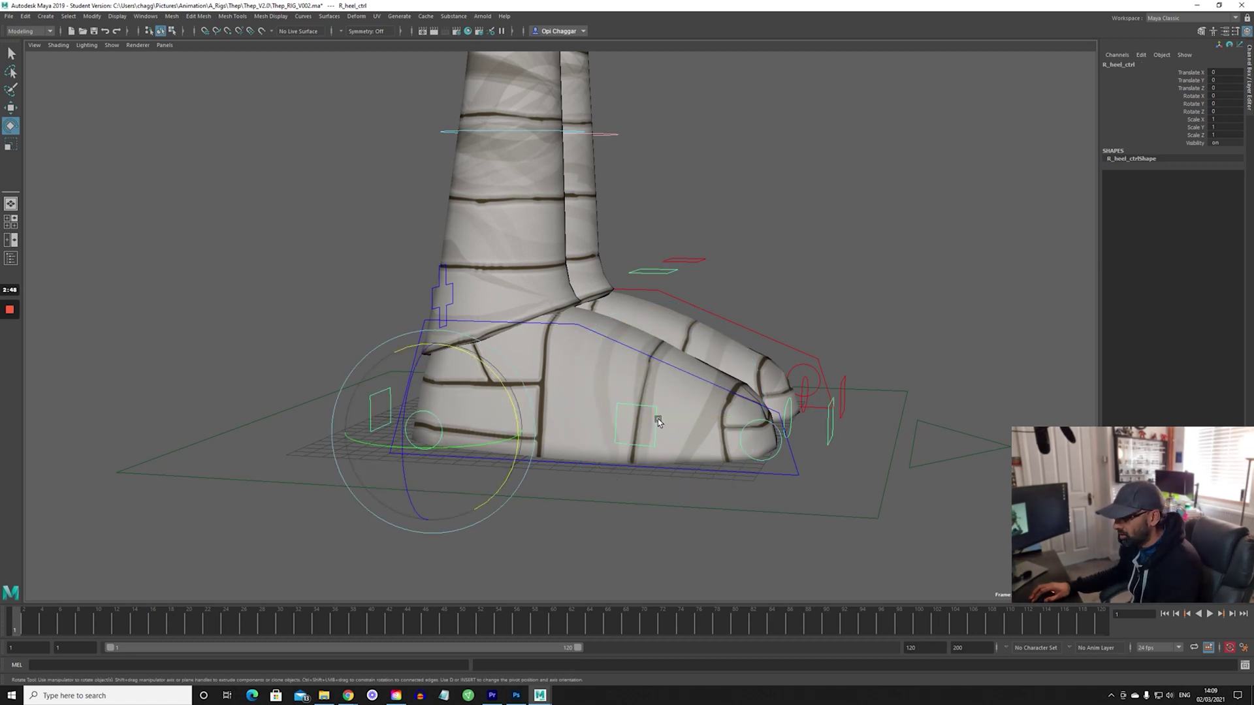
{"action": "left_click", "coordinate": [792, 423]}
{"action": "left_click", "coordinate": [791, 435]}
{"action": "left_click_drag", "start_coordinate": [795, 439], "coordinate": [658, 482], "text": "alt"}
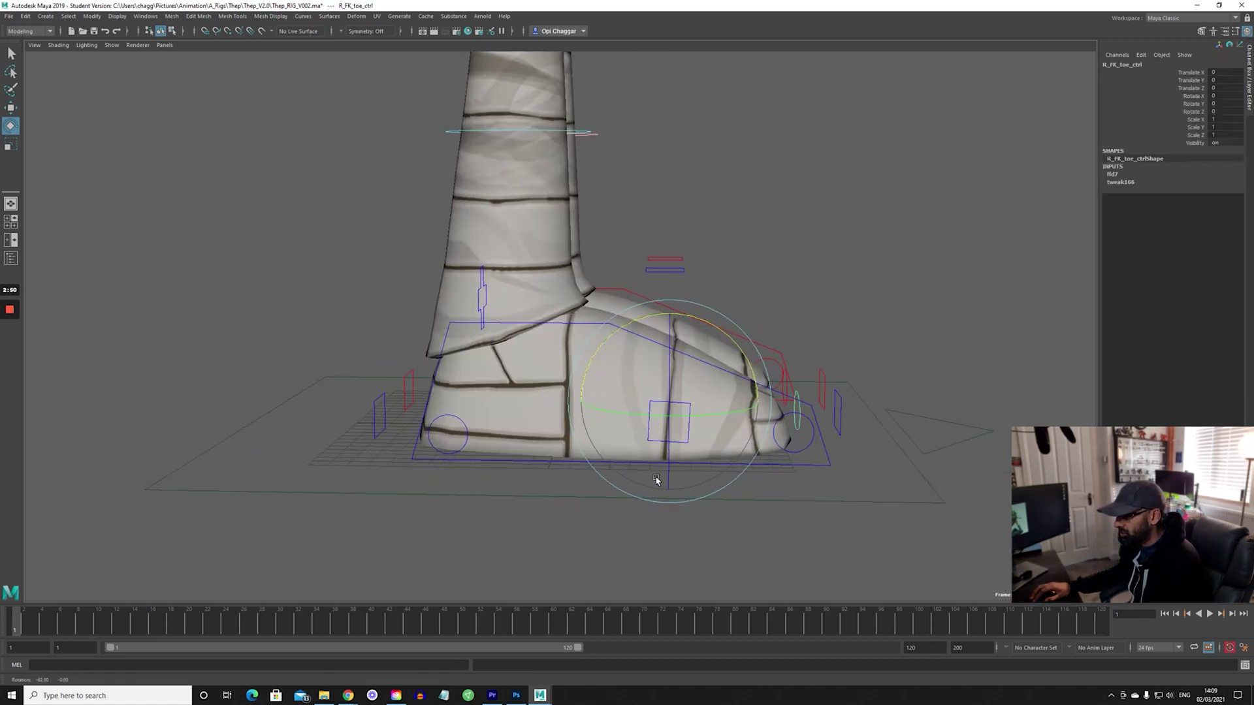
{"action": "left_click", "coordinate": [815, 445]}
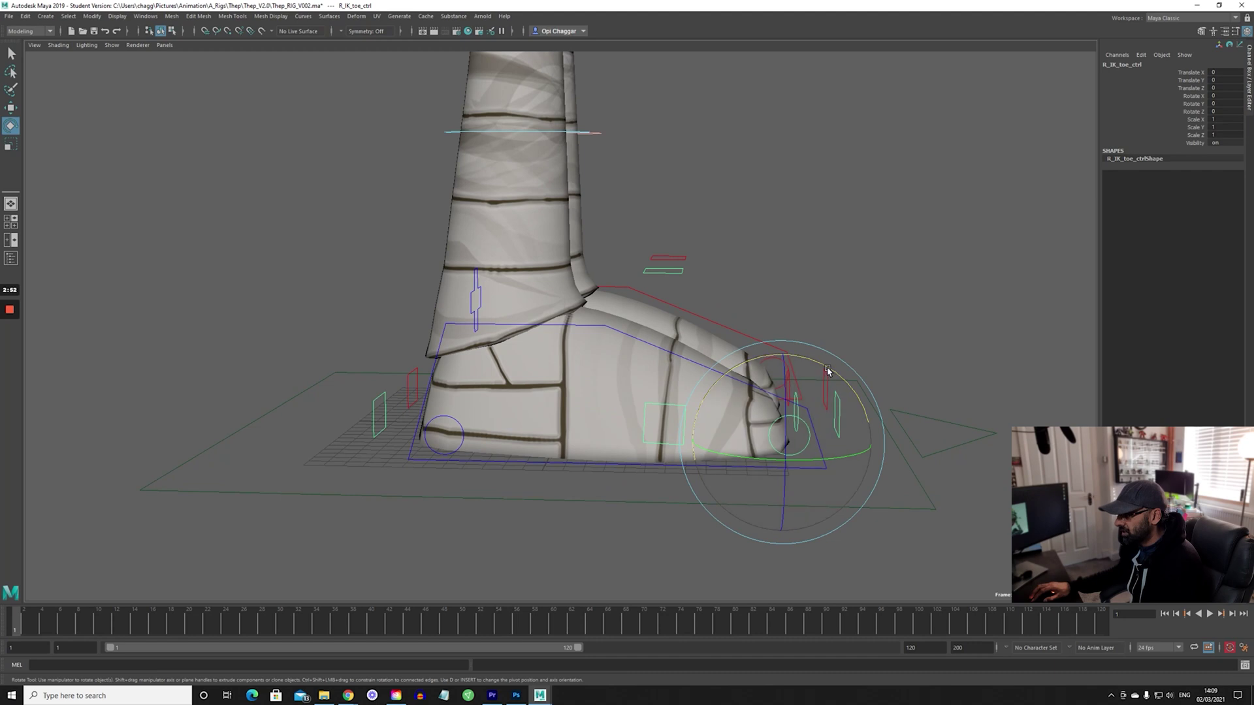
{"action": "left_click_drag", "start_coordinate": [828, 370], "coordinate": [868, 400]}
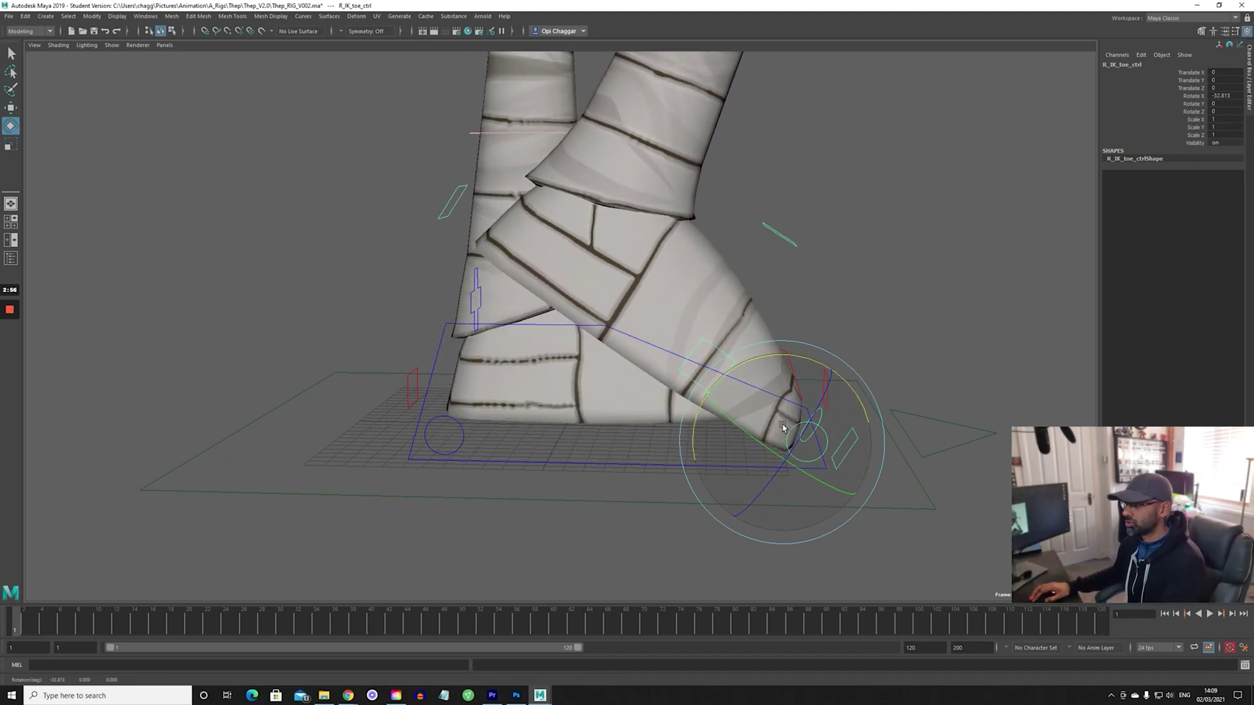
{"action": "key", "text": "ctrl+z"}
Step: Try moving the leg smear control R_leg_smear_ctrl in front of the right toes, and undo the move
{"action": "left_click_drag", "start_coordinate": [752, 416], "coordinate": [702, 427], "text": "alt"}
{"action": "left_click", "coordinate": [885, 456]}
{"action": "left_click", "coordinate": [792, 476]}
{"action": "left_click_drag", "start_coordinate": [792, 476], "coordinate": [819, 513], "text": "alt"}
{"action": "key", "text": "w"}
{"action": "left_click_drag", "start_coordinate": [858, 450], "coordinate": [865, 454]}
{"action": "key", "text": "ctrl+z"}
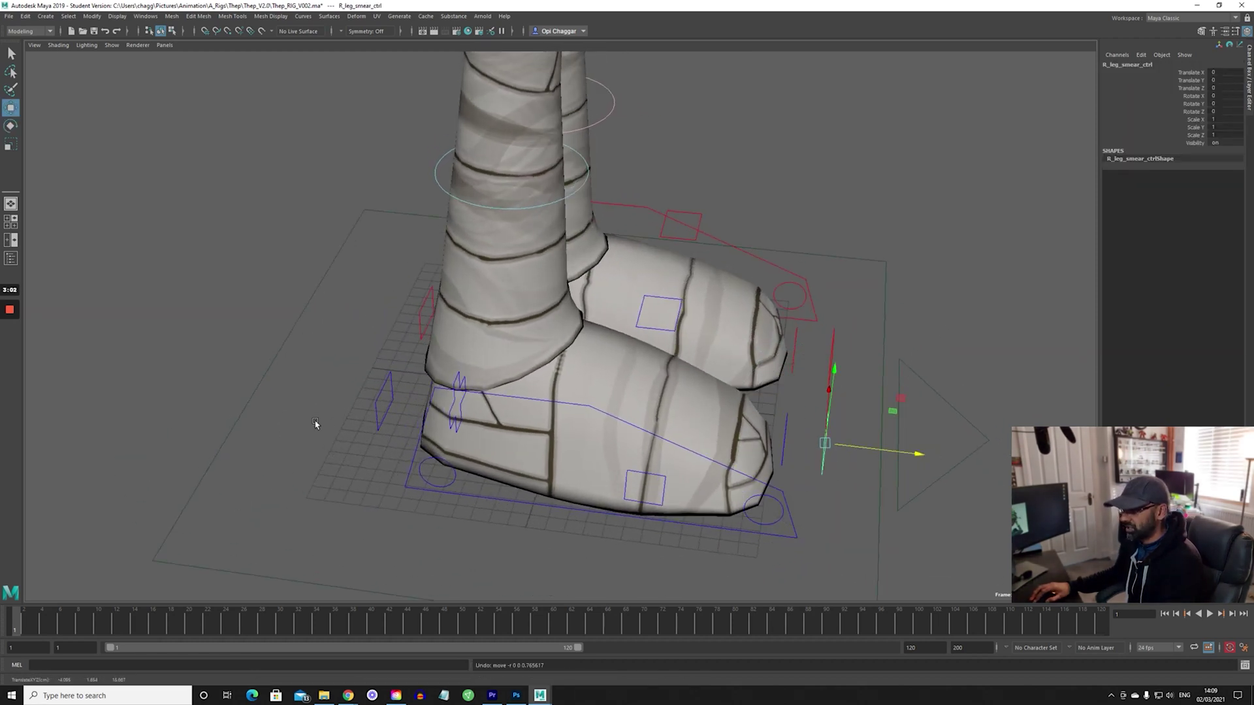
Step: Try moving the leg smear control R_leg_smear_ctrl2 behind the right heel, and undo the move
{"action": "left_click", "coordinate": [386, 414]}
{"action": "left_click_drag", "start_coordinate": [458, 412], "coordinate": [486, 414]}
{"action": "key", "text": "ctrl+z"}
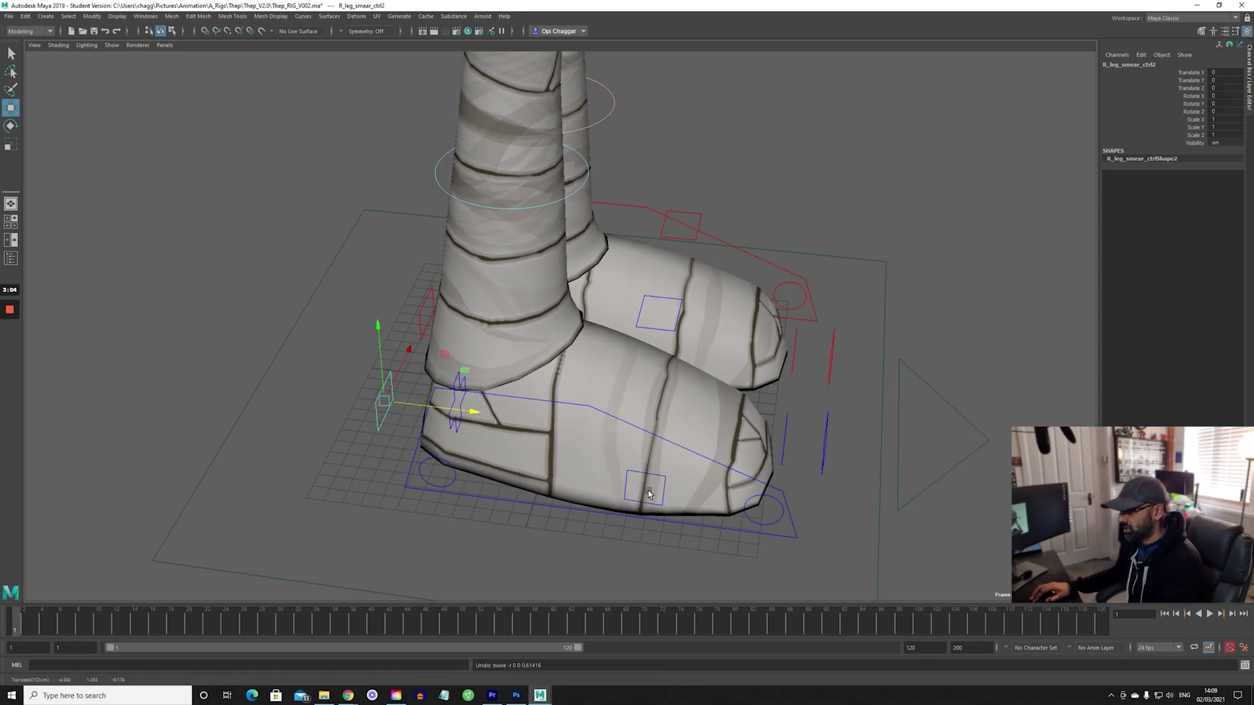
Step: Try moving the right foot roll control R_IK_footRoll_ctrl on the side of the foot, and undo the move
{"action": "left_click", "coordinate": [663, 482]}
{"action": "left_click_drag", "start_coordinate": [663, 482], "coordinate": [567, 496], "text": "alt"}
{"action": "mouse_move", "coordinate": [639, 436]}
{"action": "left_mouse_down"}
{"action": "mouse_move", "coordinate": [658, 427]}
{"action": "mouse_move", "coordinate": [579, 451]}
{"action": "mouse_move", "coordinate": [627, 457]}
{"action": "left_mouse_up"}
{"action": "key", "text": "ctrl+z"}
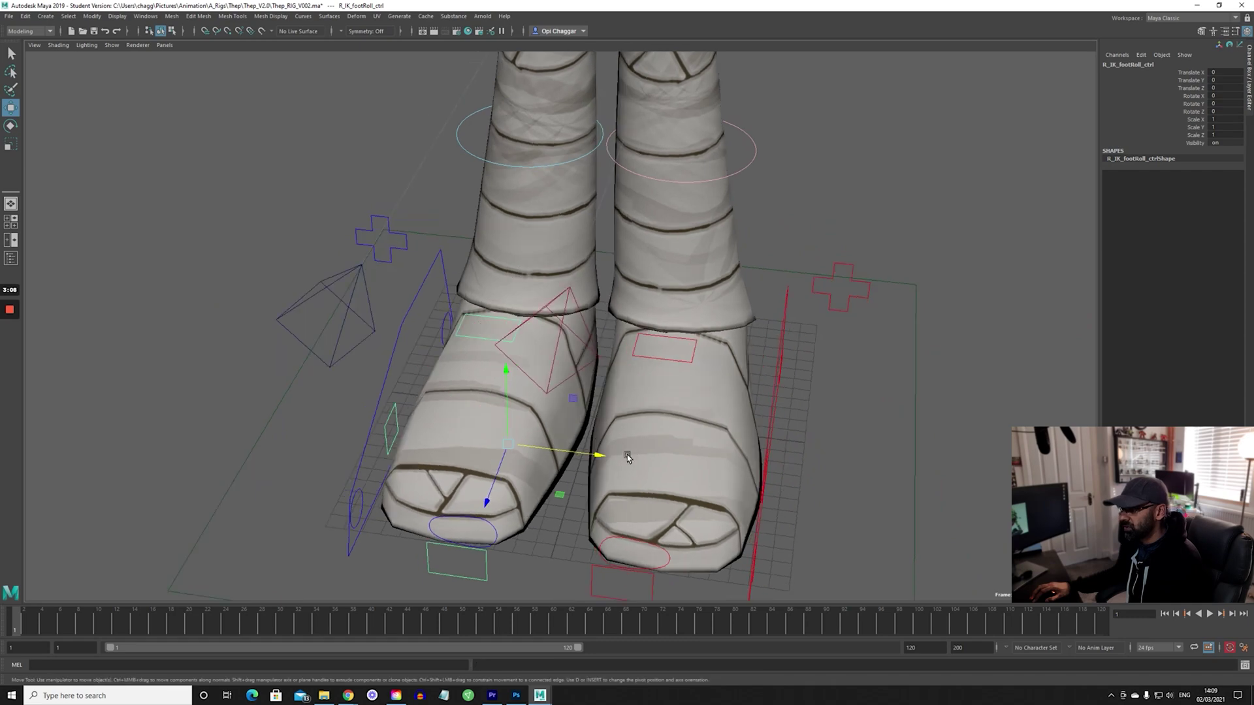
Step: Examine the controls around the legs, and the ones on the torso and arms
{"action": "mouse_move", "coordinate": [491, 402]}
{"action": "left_mouse_down", "text": "alt"}
{"action": "mouse_move", "coordinate": [534, 396]}
{"action": "mouse_move", "coordinate": [493, 378]}
{"action": "left_mouse_up", "text": "alt"}
{"action": "scroll", "coordinate": [630, 343], "scroll_direction": "down", "scroll_amount": 5}
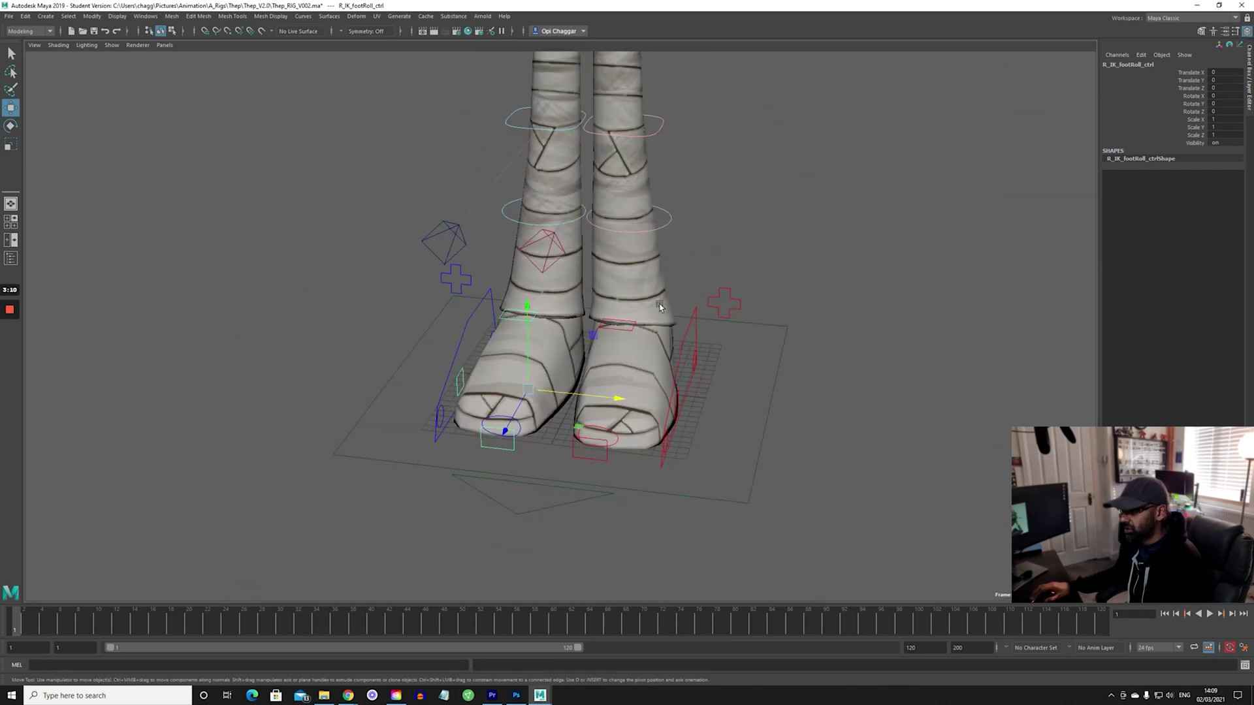
{"action": "middle_click_drag", "start_coordinate": [660, 302], "coordinate": [630, 363], "text": "alt"}
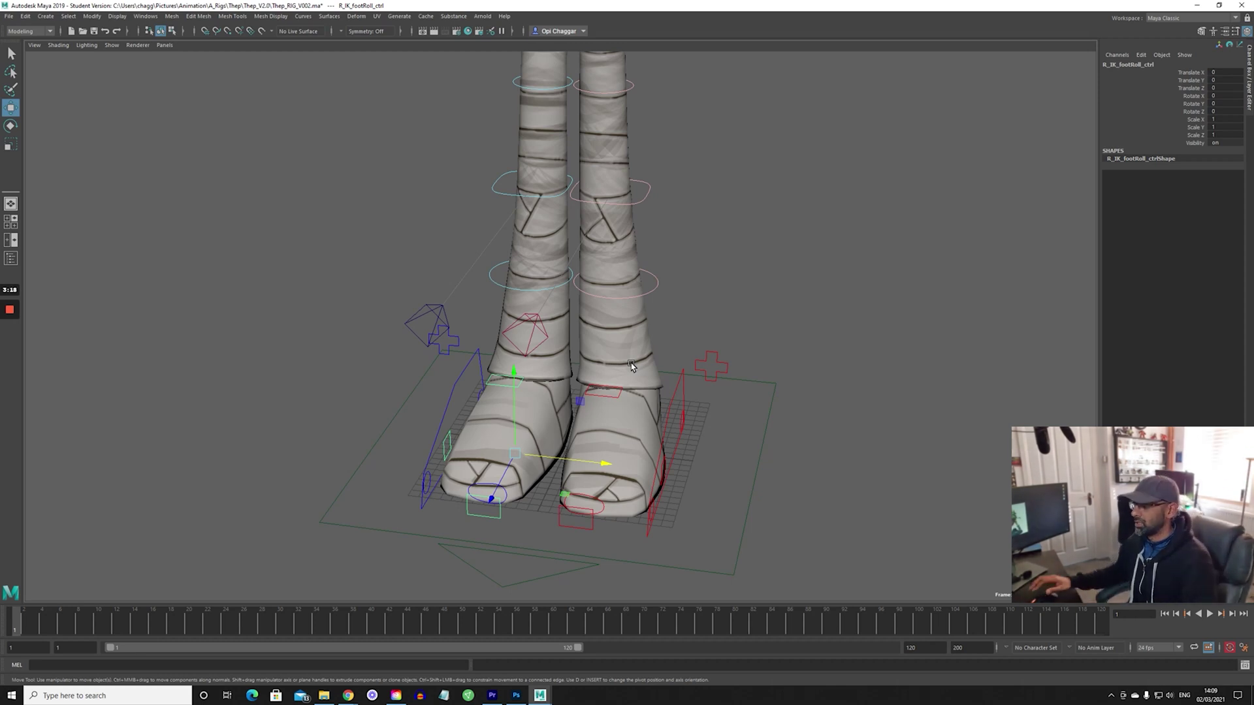
{"action": "left_click_drag", "start_coordinate": [732, 349], "coordinate": [589, 351], "text": "alt"}
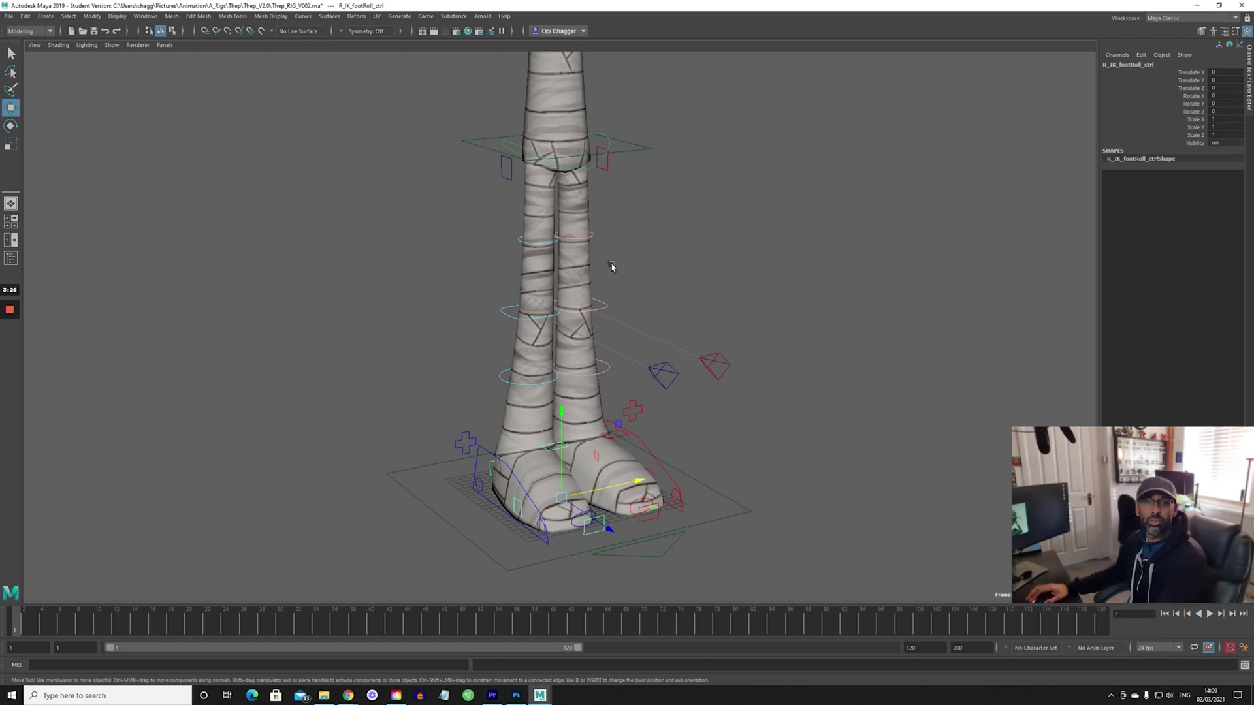
{"action": "left_click_drag", "start_coordinate": [673, 200], "coordinate": [634, 418], "text": "alt"}
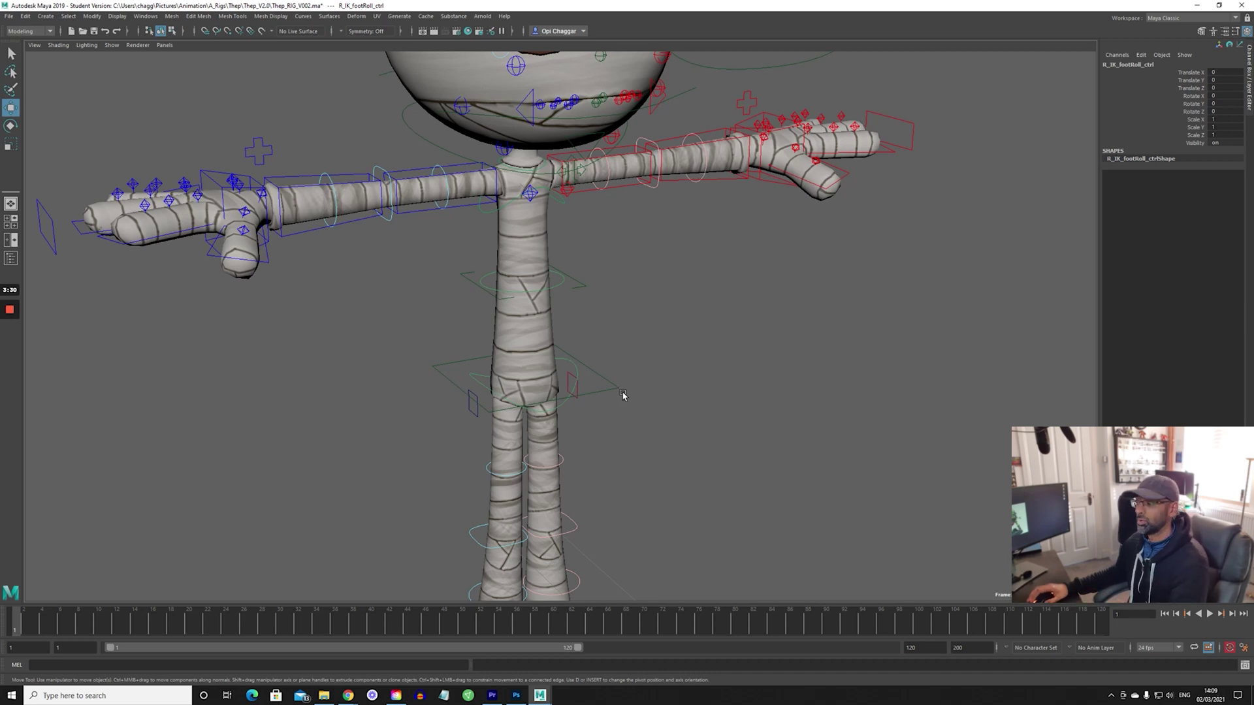
{"action": "middle_click_drag", "start_coordinate": [566, 253], "coordinate": [596, 320], "text": "alt"}
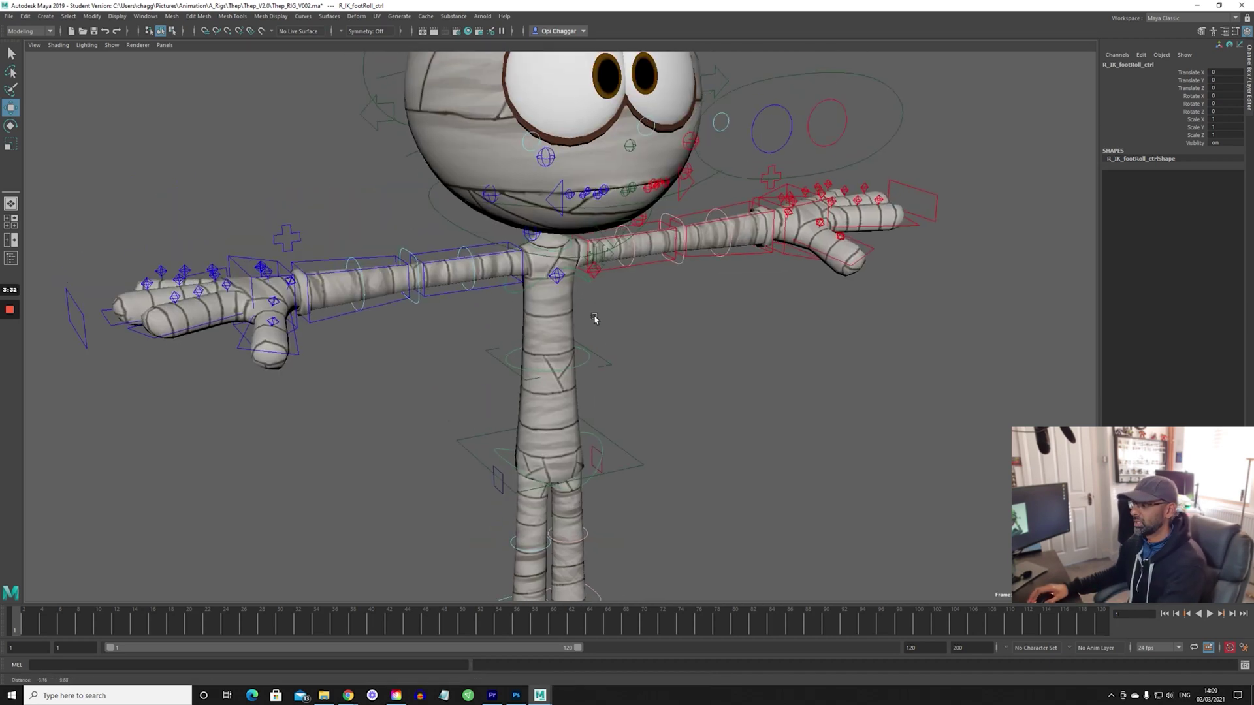
{"action": "right_click_drag", "start_coordinate": [391, 375], "coordinate": [483, 322], "text": "alt"}
{"action": "middle_click_drag", "start_coordinate": [597, 289], "coordinate": [605, 293], "text": "alt"}
{"action": "scroll", "coordinate": [605, 294], "scroll_direction": "down", "scroll_amount": 4}
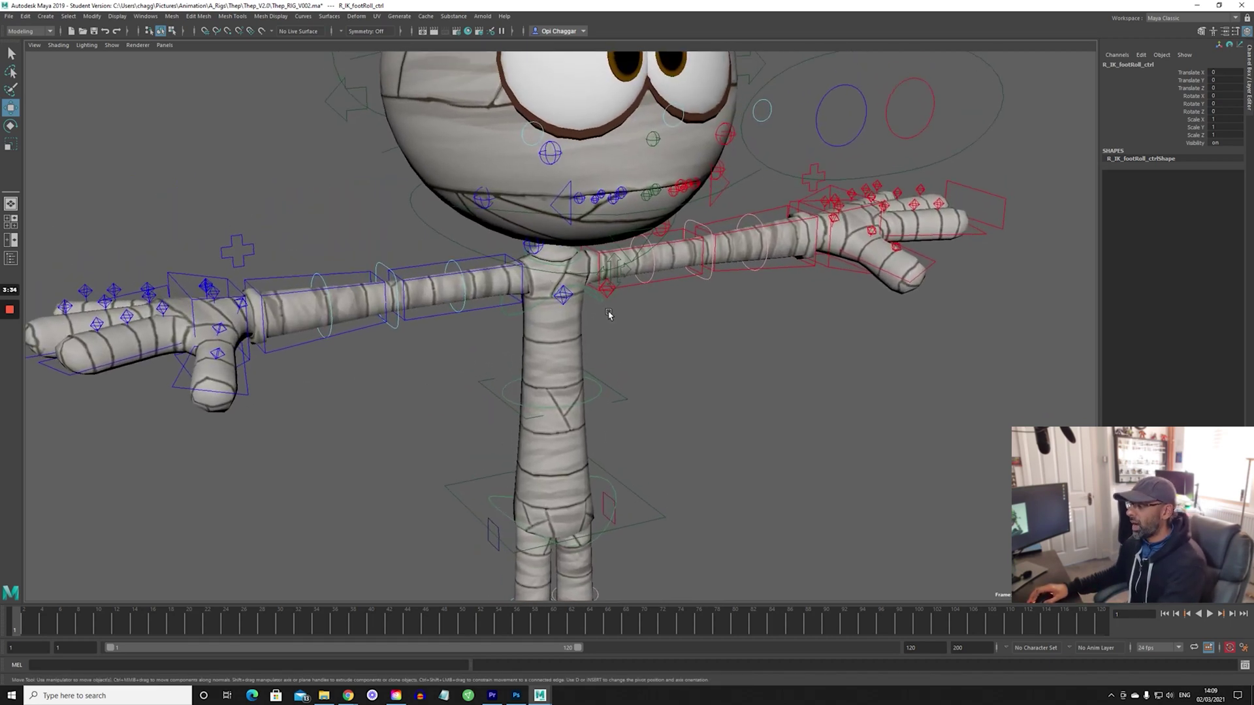
{"action": "scroll", "coordinate": [609, 320], "scroll_direction": "up", "scroll_amount": 4}
{"action": "scroll", "coordinate": [609, 342], "scroll_direction": "down", "scroll_amount": 4}
{"action": "scroll", "coordinate": [457, 381], "scroll_direction": "up", "scroll_amount": 5}
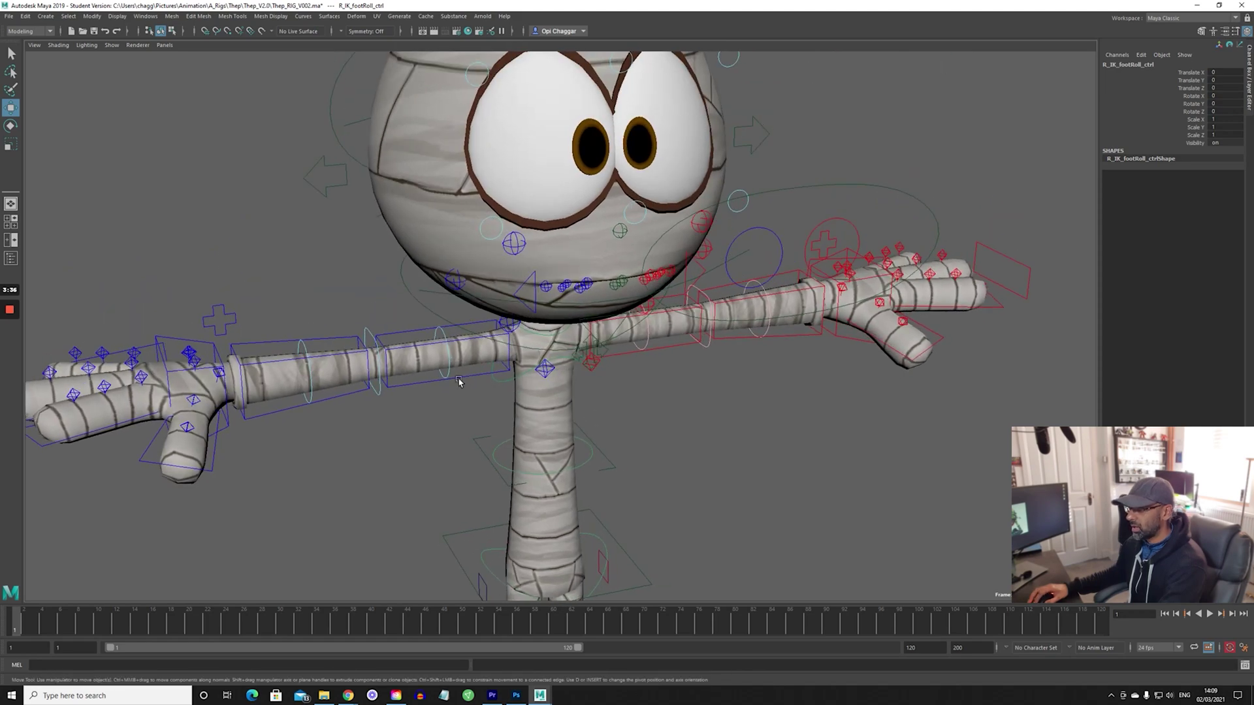
Step: Try rotating the right arm with the FK shoulder control FK_R_shoulder_ctrl, and undo the rotation
{"action": "left_click", "coordinate": [460, 383]}
{"action": "left_click", "coordinate": [465, 379]}
{"action": "left_click_drag", "start_coordinate": [405, 413], "coordinate": [464, 432], "text": "alt"}
{"action": "middle_click_drag", "start_coordinate": [468, 401], "coordinate": [489, 380], "text": "alt"}
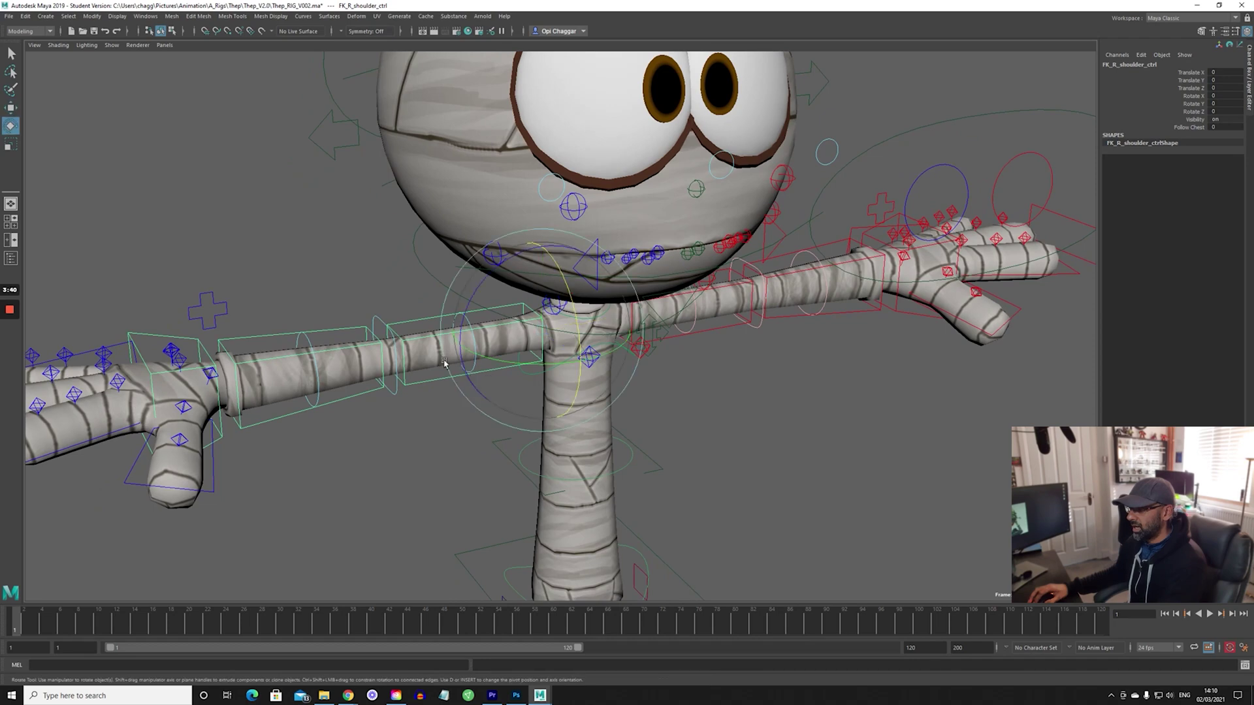
{"action": "left_click_drag", "start_coordinate": [466, 348], "coordinate": [474, 377]}
{"action": "key", "text": "ctrl+z"}
Step: Try moving the bendy control bendy_R_arm_ctrl on the right upper arm, and undo the move
{"action": "left_click", "coordinate": [456, 448]}
{"action": "left_click", "coordinate": [475, 371]}
{"action": "key", "text": "w"}
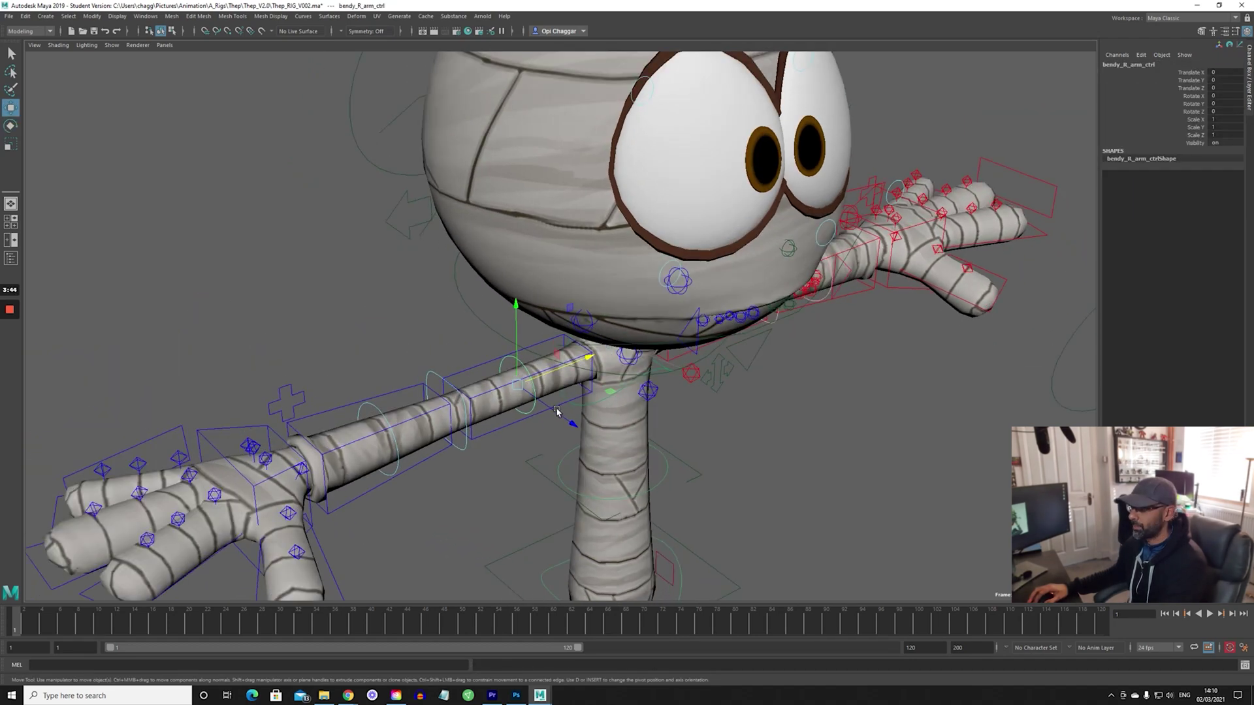
{"action": "mouse_move", "coordinate": [557, 411]}
{"action": "left_mouse_down"}
{"action": "mouse_move", "coordinate": [540, 401]}
{"action": "mouse_move", "coordinate": [554, 413]}
{"action": "left_mouse_up"}
Step: Try rotating the right forearm with the FK elbow control FK_R_elbow_ctrl, and undo the rotation
{"action": "left_click_drag", "start_coordinate": [477, 496], "coordinate": [529, 402], "text": "alt"}
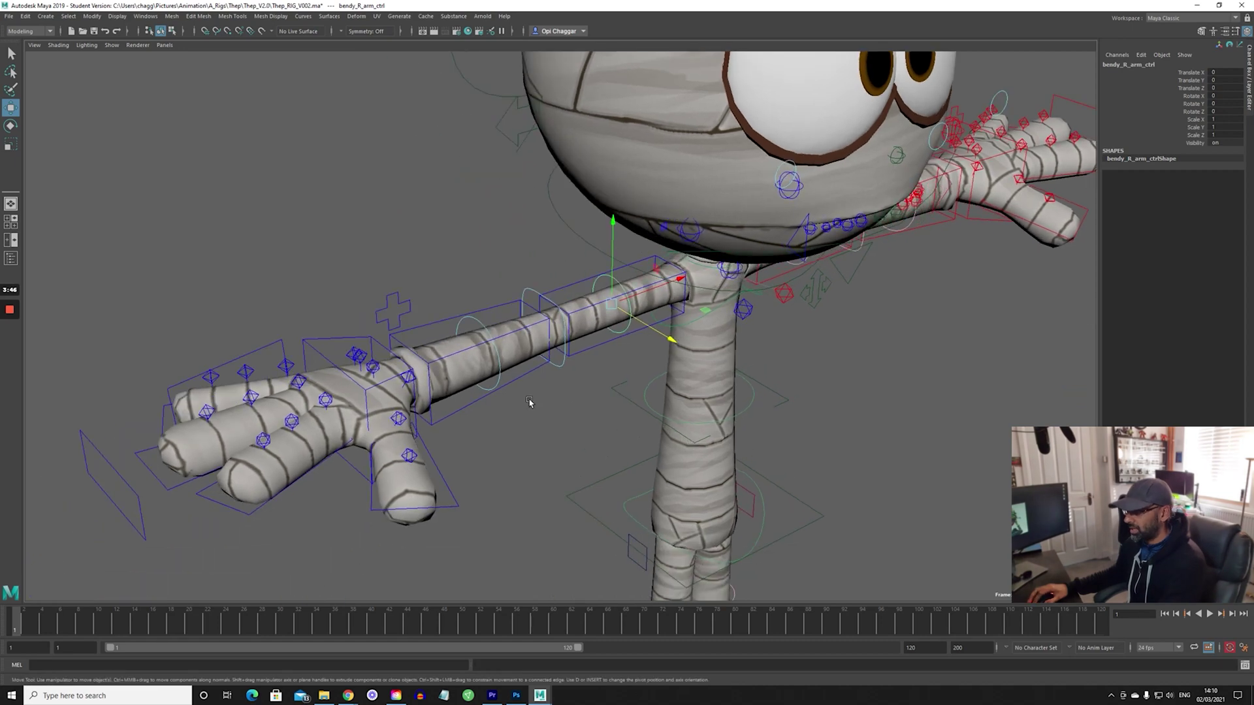
{"action": "left_click", "coordinate": [529, 377]}
{"action": "left_click", "coordinate": [523, 384]}
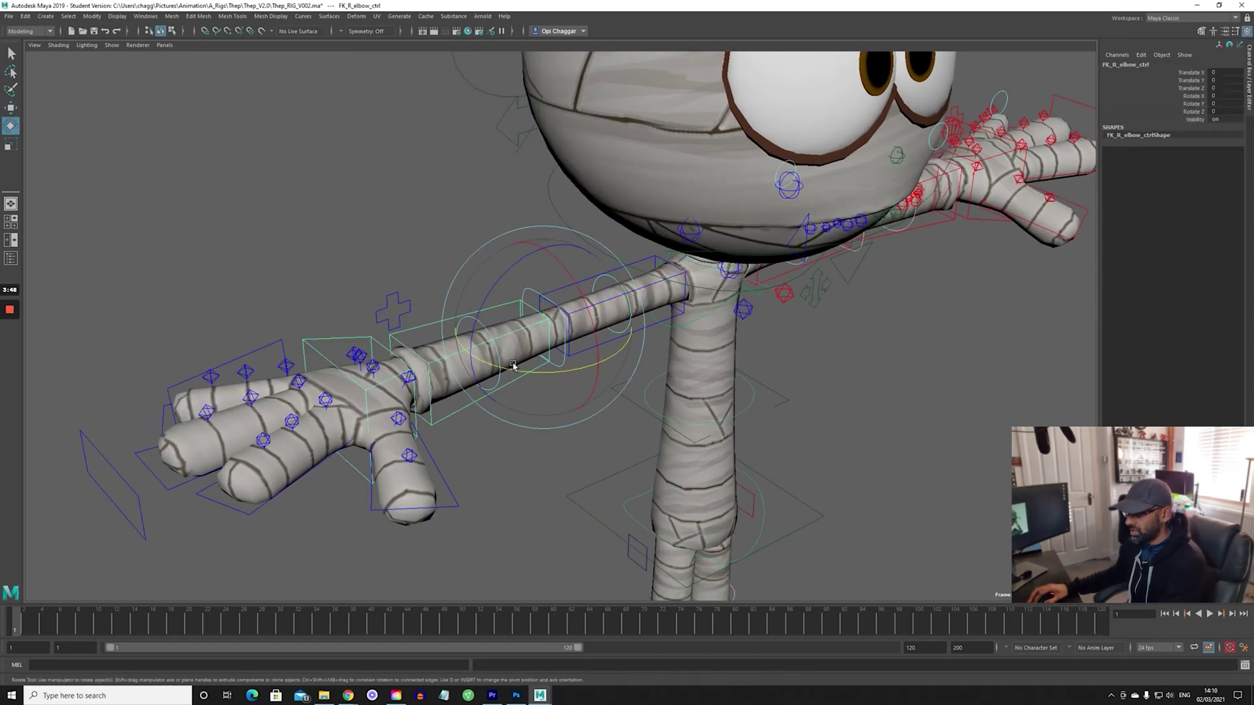
{"action": "left_click_drag", "start_coordinate": [513, 370], "coordinate": [512, 366]}
{"action": "key", "text": "ctrl+z"}
Step: Switch the right arm from FK to IK with the cross-shaped R_arm_switch control above the wrist
{"action": "left_click", "coordinate": [313, 346]}
{"action": "left_click", "coordinate": [433, 299]}
{"action": "left_click_drag", "start_coordinate": [433, 299], "coordinate": [400, 282], "text": "alt"}
{"action": "left_click", "coordinate": [399, 285]}
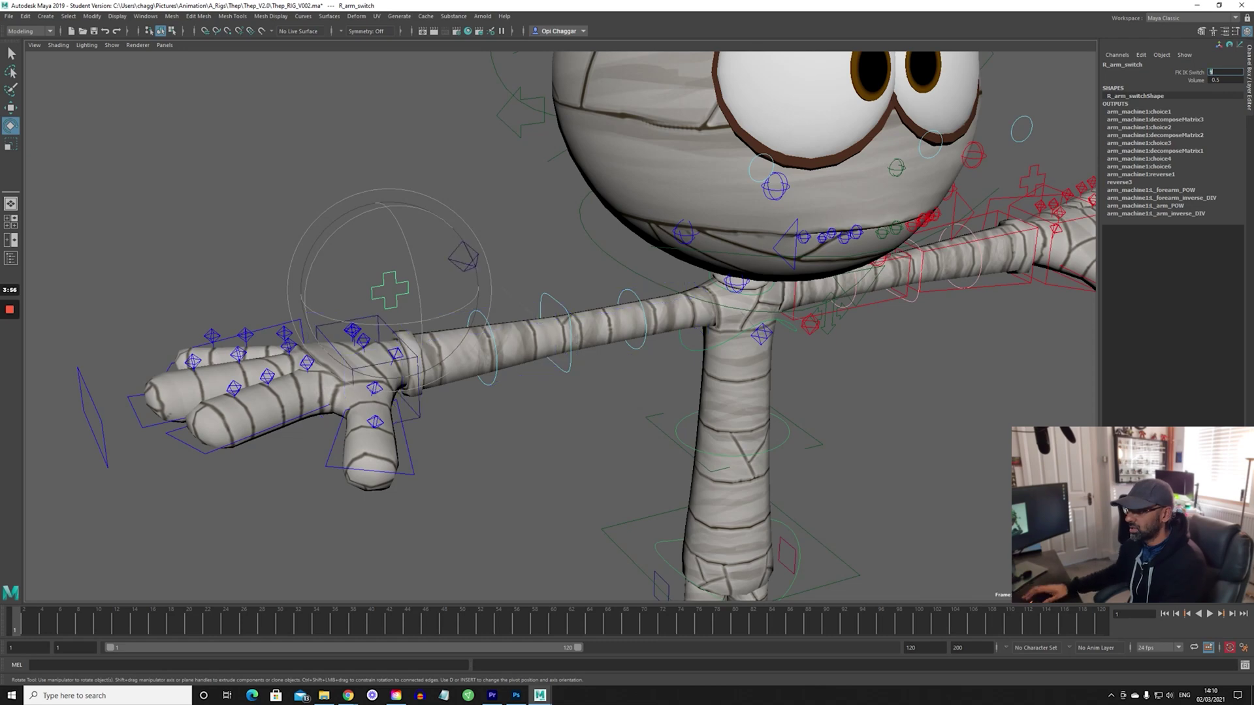
Step: Try moving the right hand around with the IK wrist control IK_R_wrist_ctrl, and undo the moves
{"action": "left_click_drag", "start_coordinate": [820, 337], "coordinate": [511, 446], "text": "alt"}
{"action": "left_click", "coordinate": [266, 391]}
{"action": "left_click_drag", "start_coordinate": [266, 390], "coordinate": [344, 403], "text": "alt"}
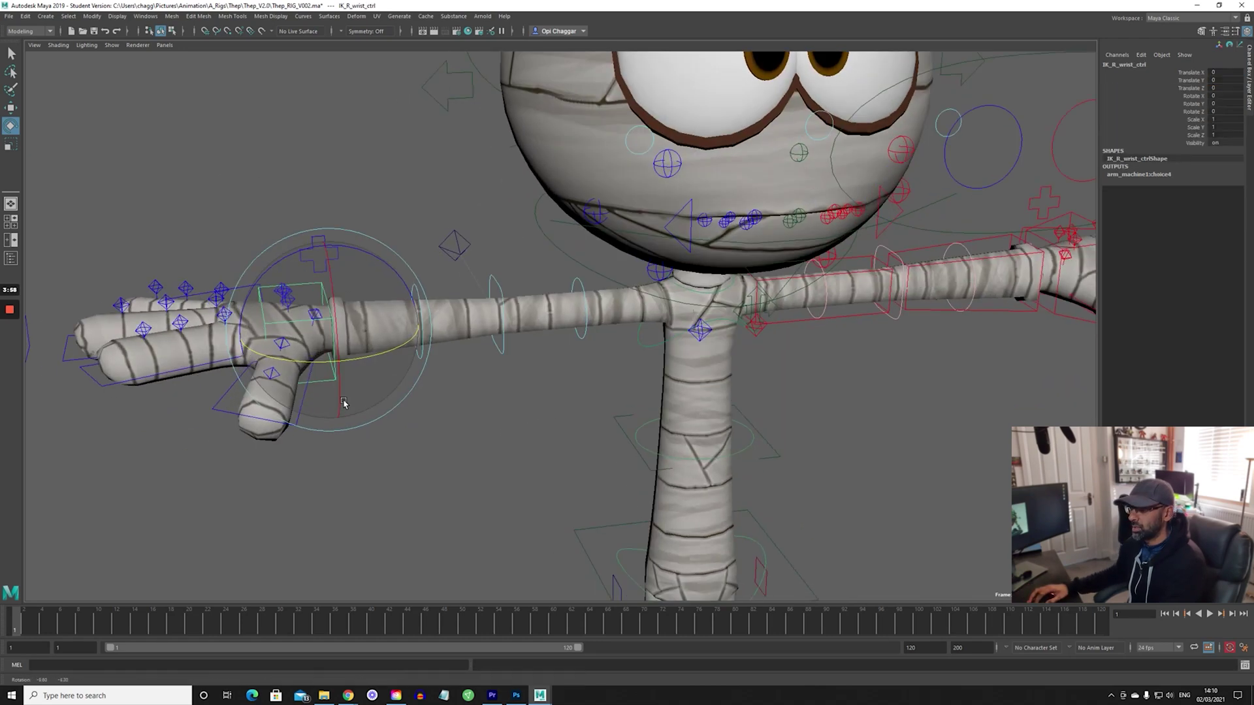
{"action": "key", "text": "w"}
{"action": "left_click_drag", "start_coordinate": [335, 332], "coordinate": [399, 416]}
{"action": "left_click_drag", "start_coordinate": [451, 211], "coordinate": [502, 343]}
{"action": "key", "text": "ctrl+z"}
{"action": "key", "text": "ctrl+z"}
{"action": "key", "text": "ctrl+z"}
{"action": "key", "text": "ctrl+z"}
{"action": "key", "text": "ctrl+z"}
{"action": "key", "text": "ctrl+z"}
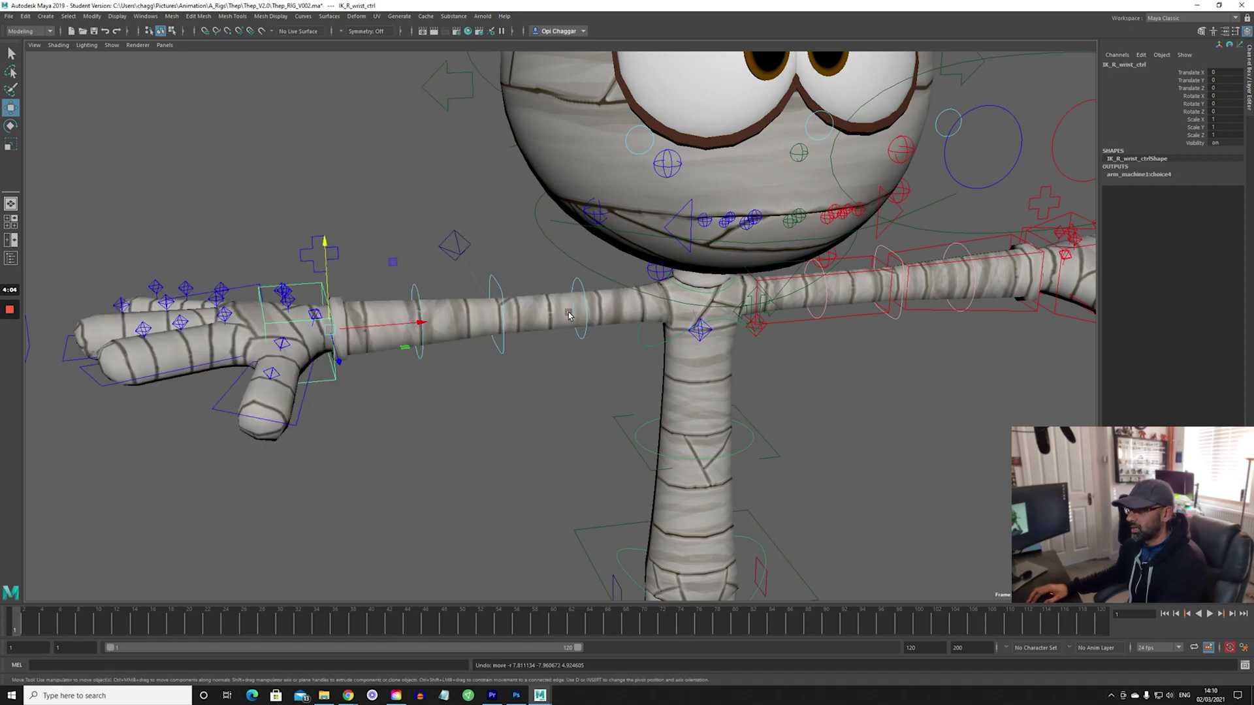
Step: Try rotating and raising the right shoulder with the scapula control R_scapula_ctrl, and undo both changes
{"action": "middle_click_drag", "start_coordinate": [378, 377], "coordinate": [588, 403], "text": "alt"}
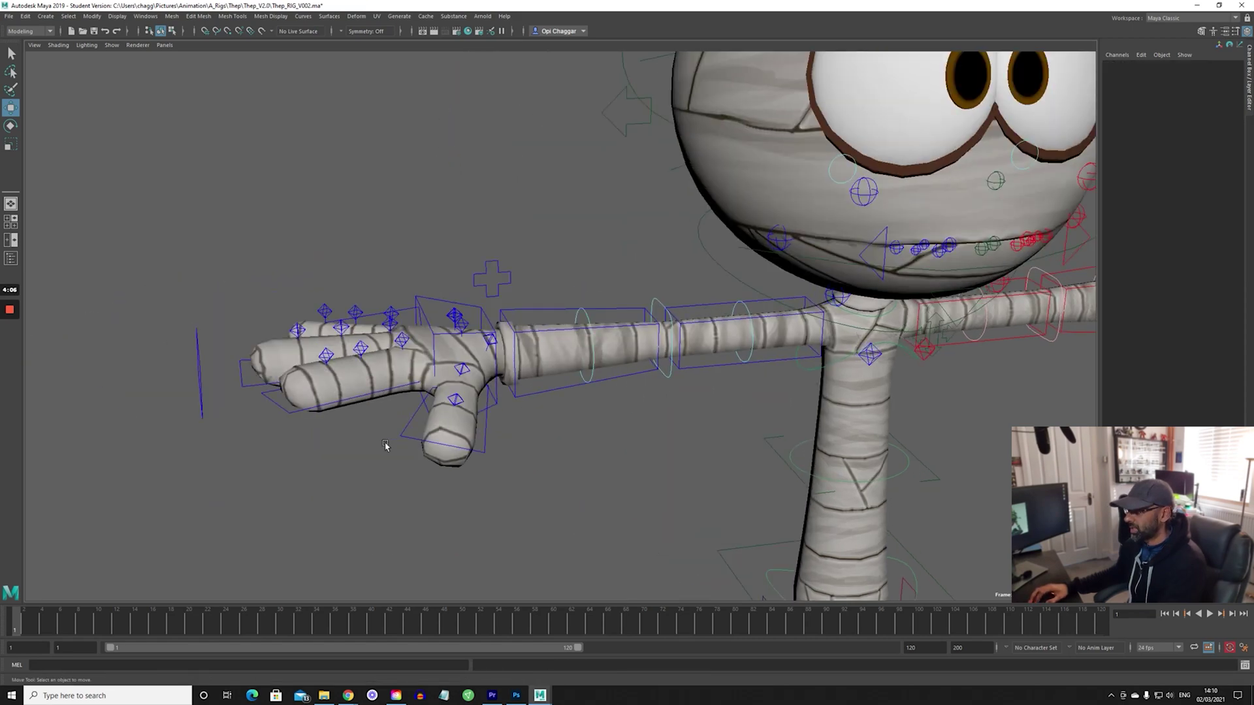
{"action": "left_click_drag", "start_coordinate": [386, 445], "coordinate": [311, 445], "text": "alt"}
{"action": "left_click_drag", "start_coordinate": [630, 434], "coordinate": [694, 409], "text": "alt"}
{"action": "middle_click_drag", "start_coordinate": [694, 408], "coordinate": [582, 498], "text": "alt"}
{"action": "right_click_drag", "start_coordinate": [679, 418], "coordinate": [770, 408], "text": "alt"}
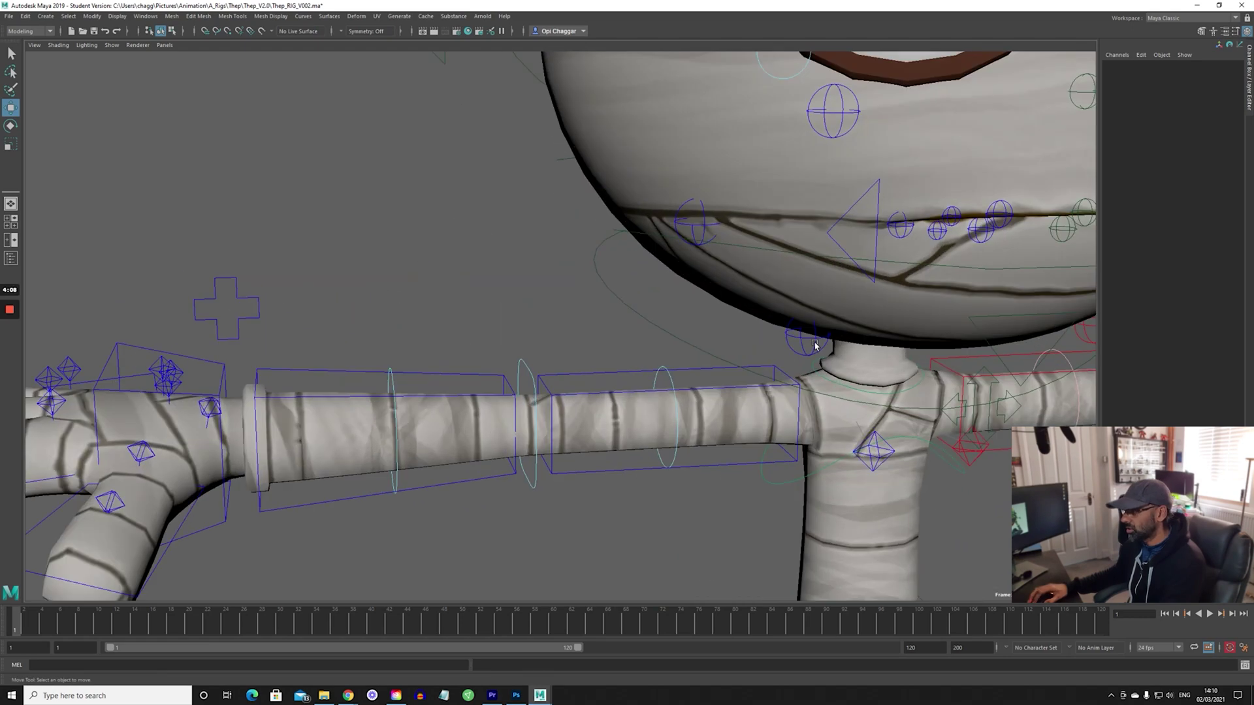
{"action": "left_click", "coordinate": [877, 462]}
{"action": "key", "text": "e"}
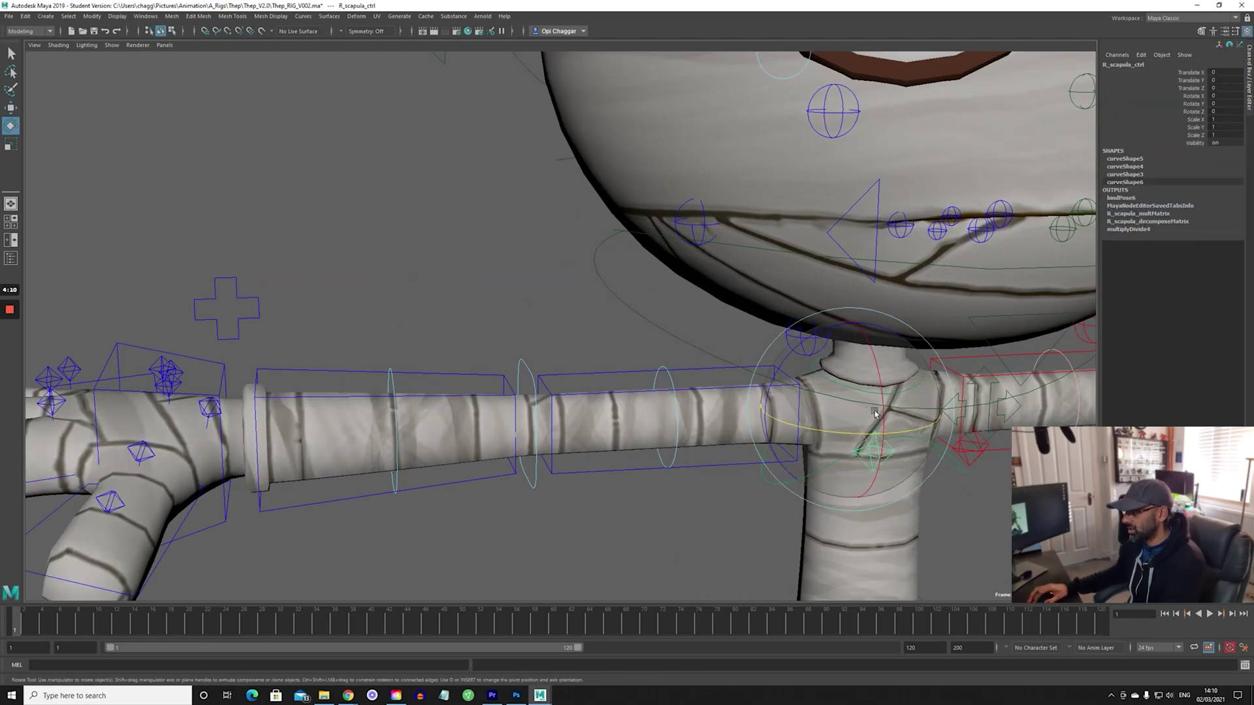
{"action": "left_click_drag", "start_coordinate": [875, 425], "coordinate": [880, 366]}
{"action": "left_click_drag", "start_coordinate": [780, 360], "coordinate": [844, 315]}
{"action": "key", "text": "ctrl+z"}
{"action": "key", "text": "ctrl+z"}
{"action": "key", "text": "w"}
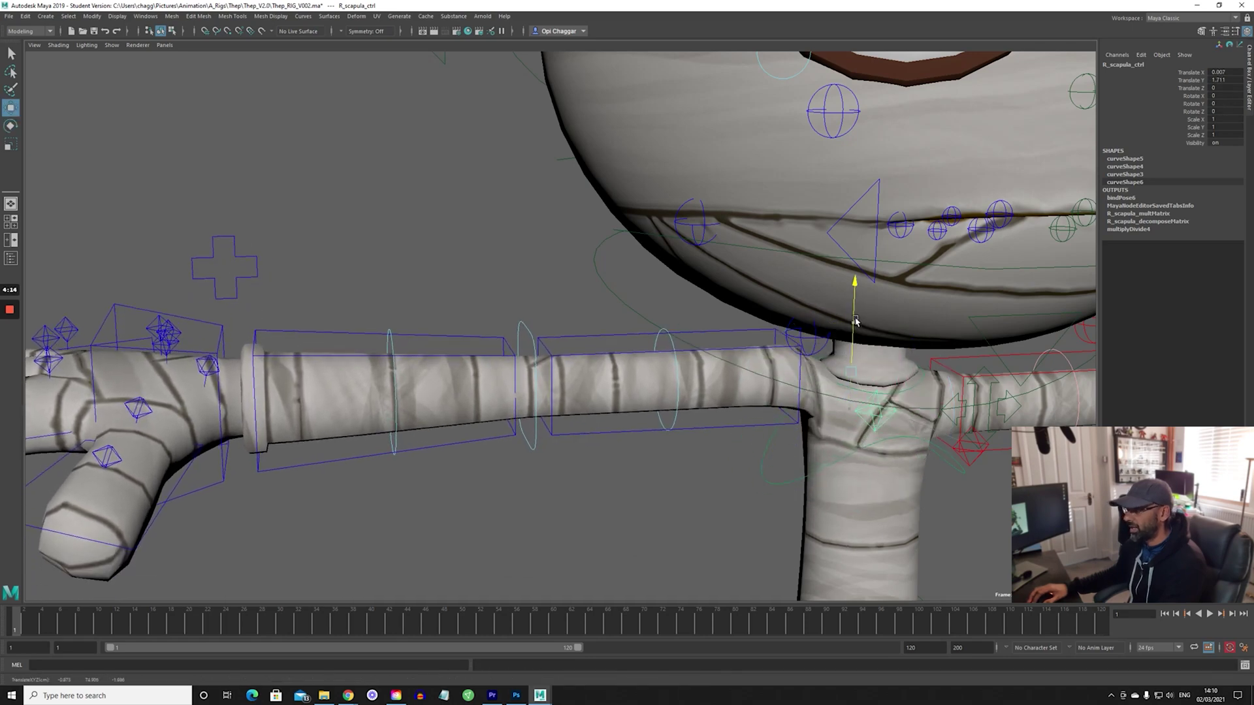
{"action": "key", "text": "ctrl+z"}
Step: Select the fingers control R_fingers_UI_ctrl on the right hand and frame it to inspect its finger attributes
{"action": "middle_click_drag", "start_coordinate": [353, 502], "coordinate": [596, 417], "text": "alt"}
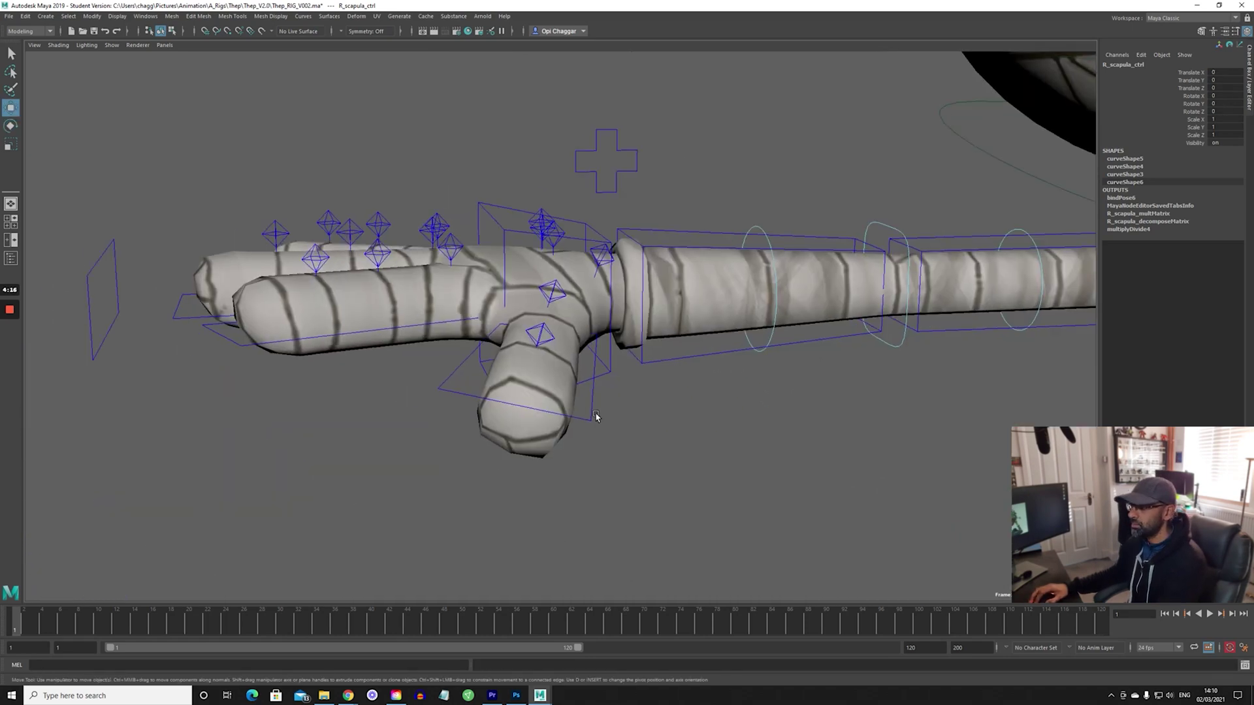
{"action": "left_click_drag", "start_coordinate": [596, 418], "coordinate": [591, 457], "text": "alt"}
{"action": "middle_click_drag", "start_coordinate": [591, 457], "coordinate": [639, 346], "text": "alt"}
{"action": "left_click_drag", "start_coordinate": [639, 346], "coordinate": [637, 365], "text": "alt"}
{"action": "middle_click_drag", "start_coordinate": [637, 365], "coordinate": [649, 237], "text": "alt"}
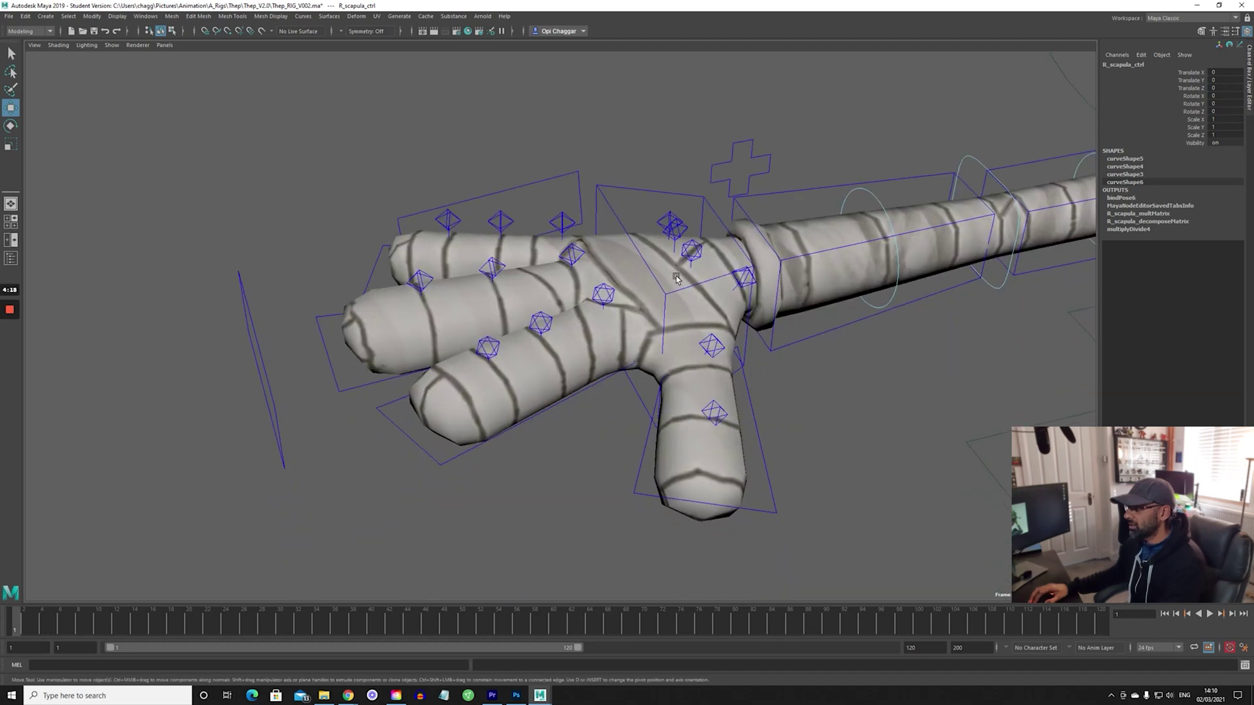
{"action": "left_click", "coordinate": [411, 439]}
{"action": "key", "text": "f"}
{"action": "scroll", "coordinate": [398, 453], "scroll_direction": "down", "scroll_amount": 8}
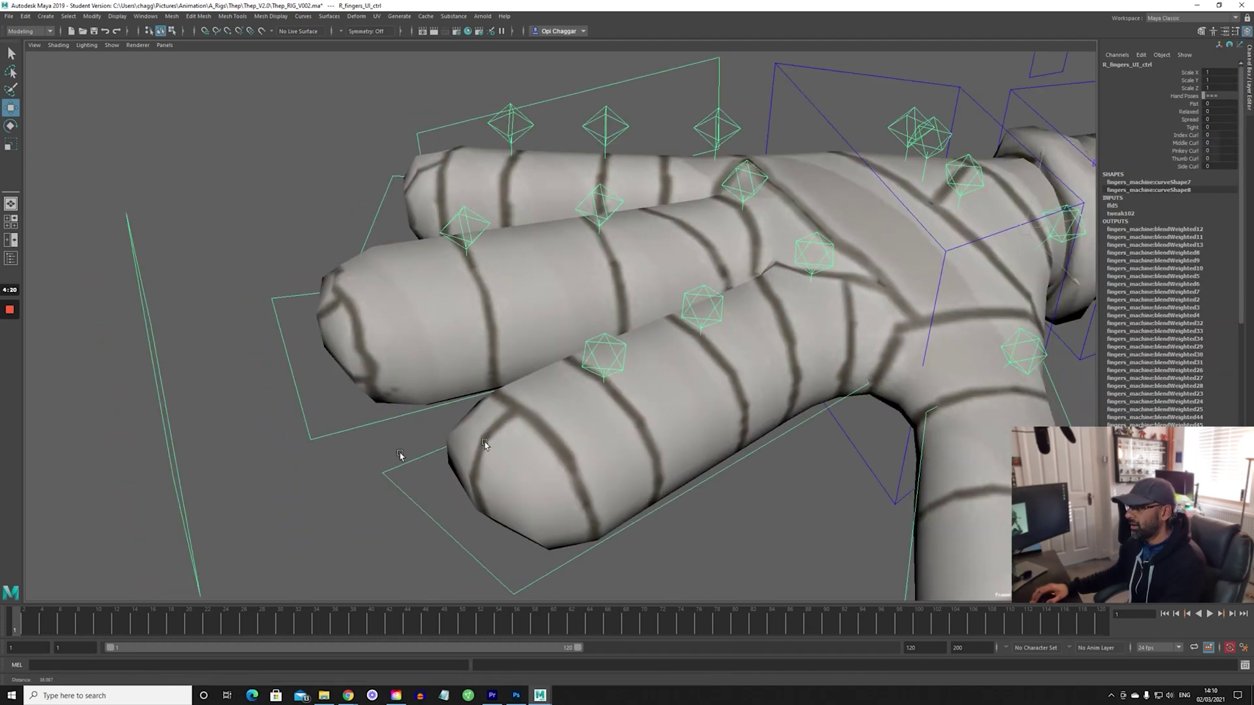
{"action": "middle_click_drag", "start_coordinate": [645, 385], "coordinate": [575, 400], "text": "alt"}
{"action": "scroll", "coordinate": [578, 403], "scroll_direction": "up", "scroll_amount": 1}
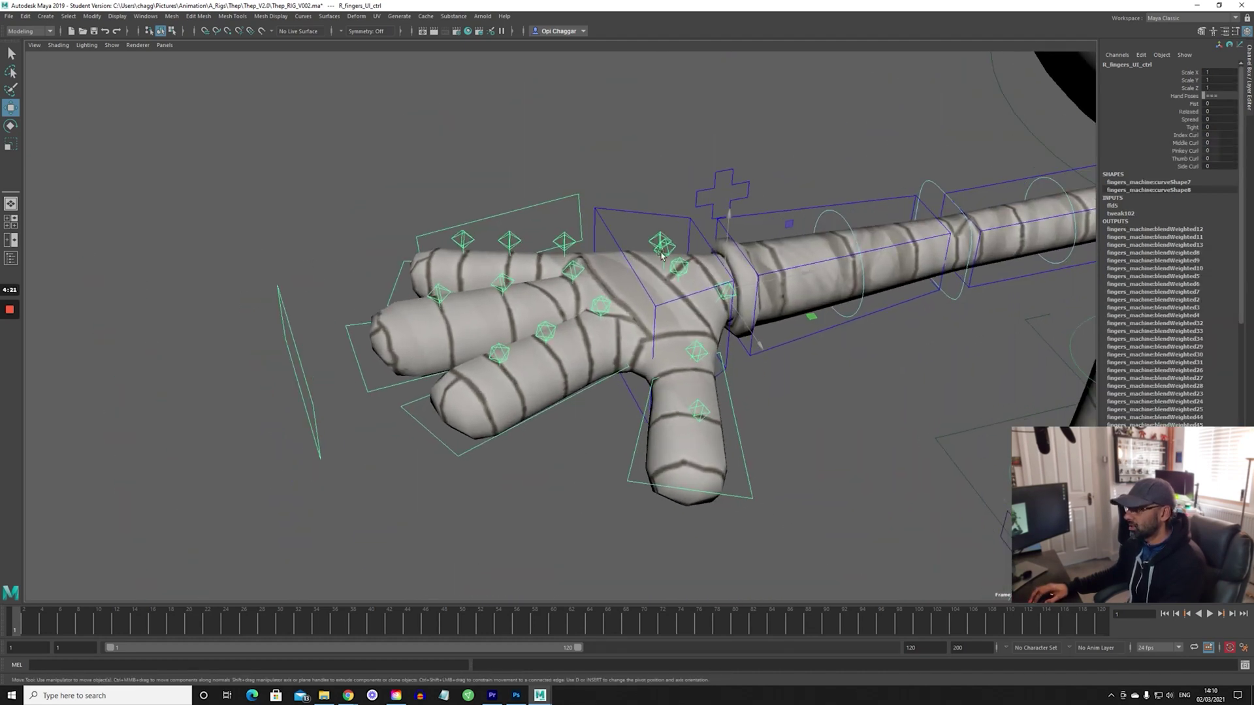
Step: Try rotating the whole right index finger with its base control R_index_ctrl1, and undo the rotation
{"action": "left_click_drag", "start_coordinate": [607, 324], "coordinate": [579, 363], "text": "alt"}
{"action": "left_click", "coordinate": [613, 306]}
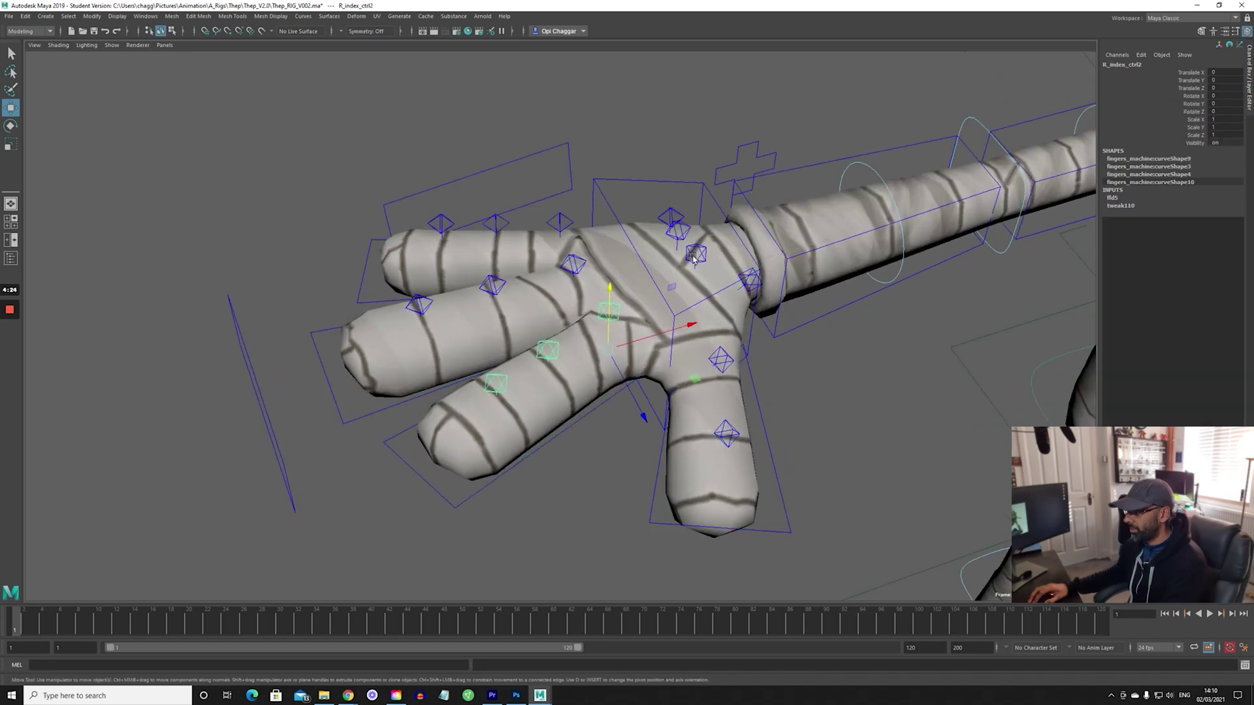
{"action": "key", "text": "e"}
{"action": "left_click_drag", "start_coordinate": [696, 257], "coordinate": [672, 303]}
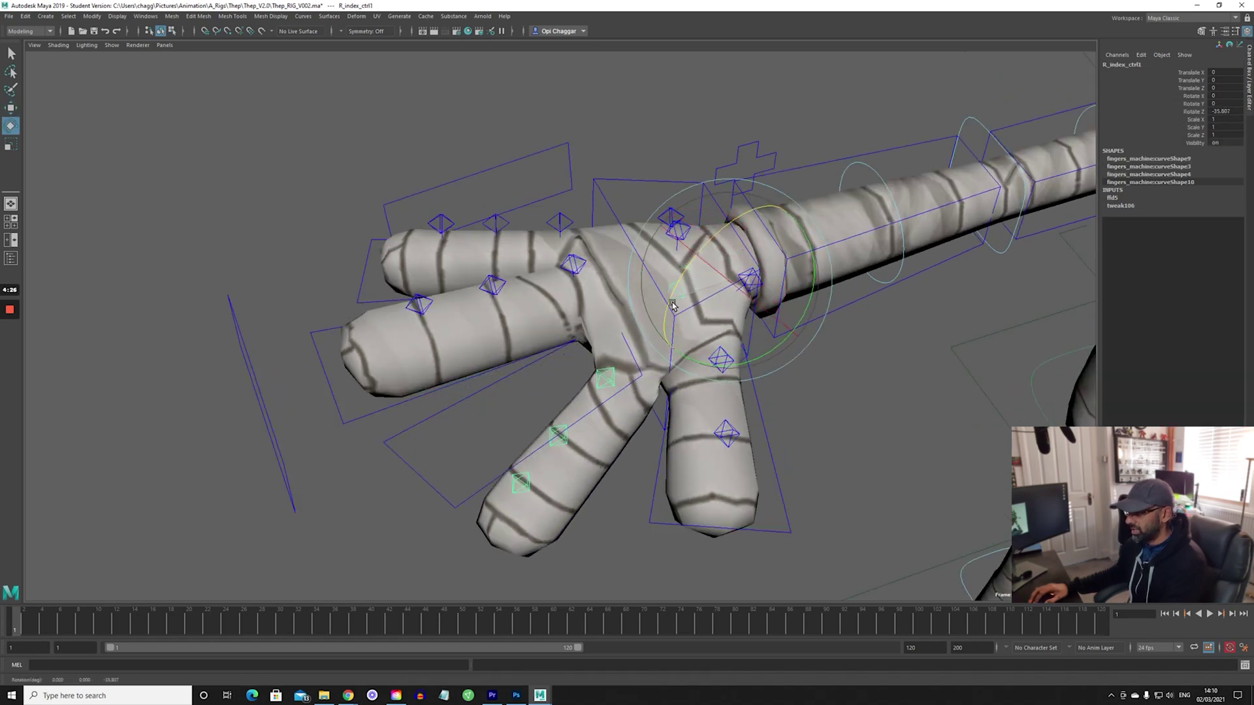
{"action": "key", "text": "ctrl+z"}
Step: Try curling the right index finger by rotating its base control and each knuckle control in turn
{"action": "left_click_drag", "start_coordinate": [691, 260], "coordinate": [675, 293]}
{"action": "scroll", "coordinate": [543, 398], "scroll_direction": "up", "scroll_amount": 1}
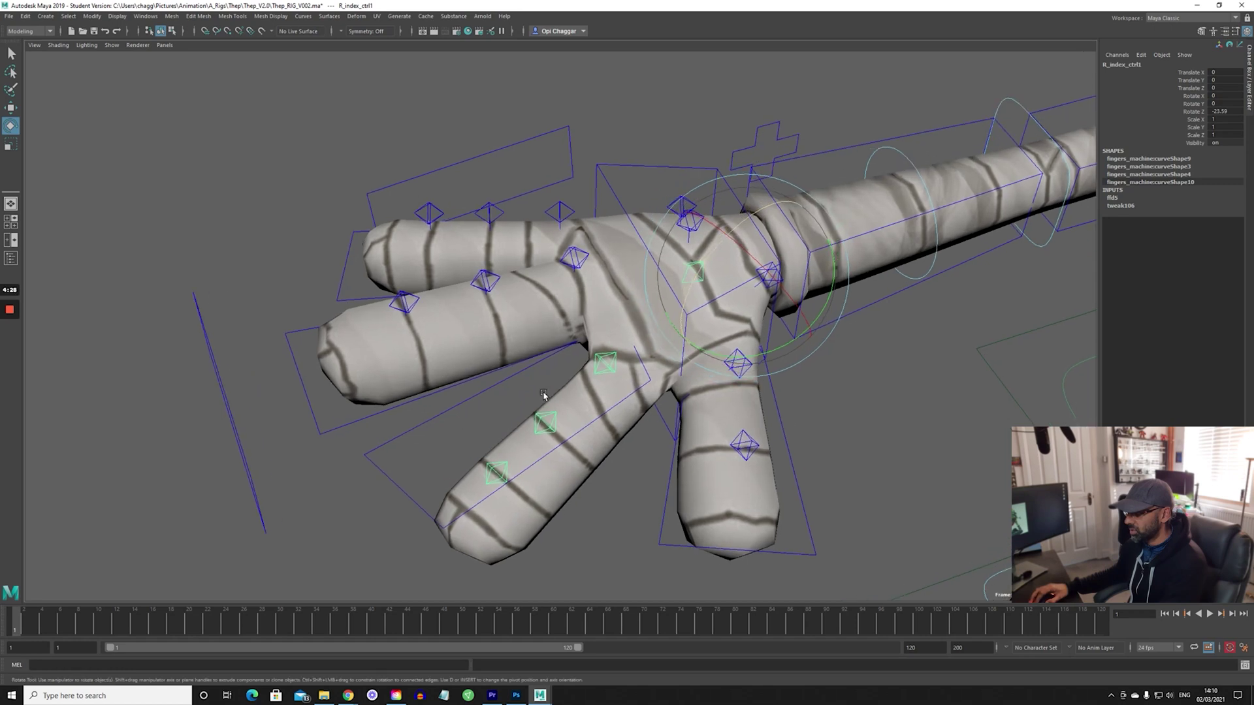
{"action": "left_click_drag", "start_coordinate": [543, 397], "coordinate": [503, 531], "text": "alt"}
{"action": "left_click", "coordinate": [600, 354]}
{"action": "left_click", "coordinate": [611, 361]}
{"action": "left_click", "coordinate": [495, 472]}
{"action": "left_click", "coordinate": [532, 456]}
{"action": "left_click", "coordinate": [417, 535]}
{"action": "left_click", "coordinate": [513, 547]}
Step: Undo all the rotations made on the right index finger controls
{"action": "key", "text": "ctrl+z"}
{"action": "key", "text": "ctrl+z"}
{"action": "key", "text": "ctrl+z"}
{"action": "key", "text": "ctrl+z"}
{"action": "key", "text": "ctrl+z"}
{"action": "key", "text": "ctrl+z"}
{"action": "key", "text": "ctrl+z"}
{"action": "key", "text": "ctrl+z"}
{"action": "key", "text": "ctrl+z"}
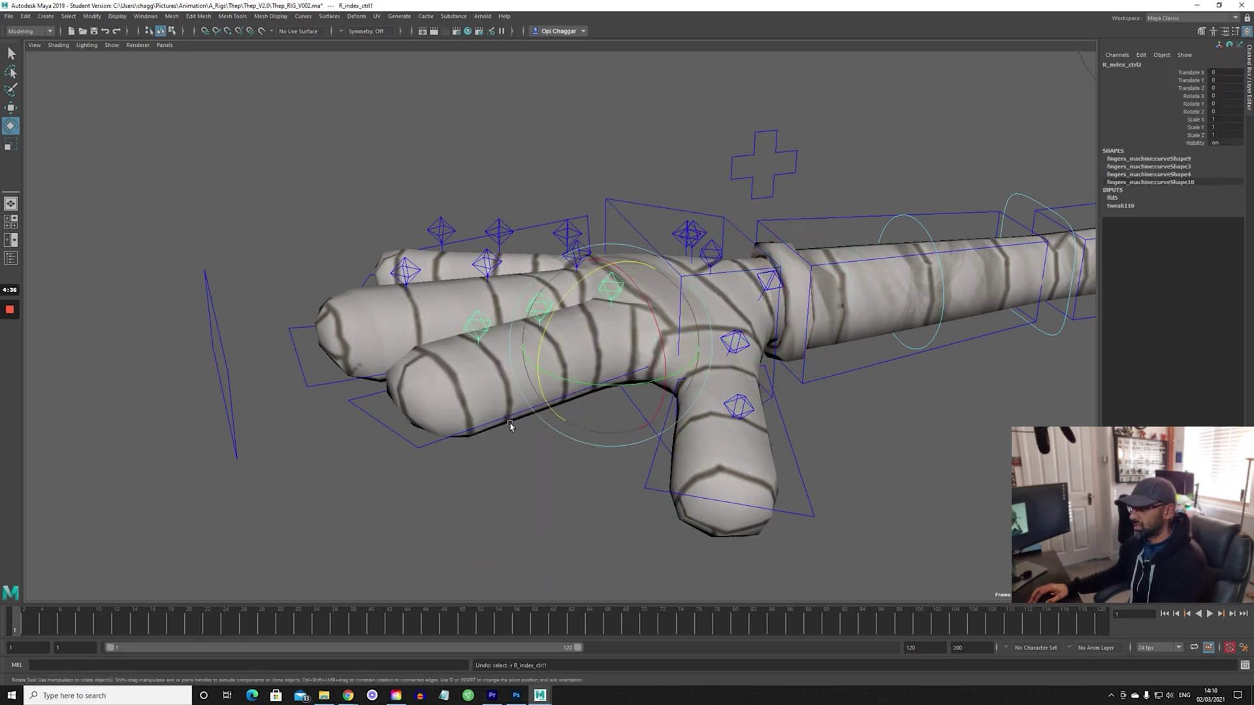
Step: Try moving the two hand smear controls of the right hand in turn, undoing each move
{"action": "left_click_drag", "start_coordinate": [557, 409], "coordinate": [527, 431], "text": "alt"}
{"action": "left_click_drag", "start_coordinate": [699, 351], "coordinate": [596, 436], "text": "alt"}
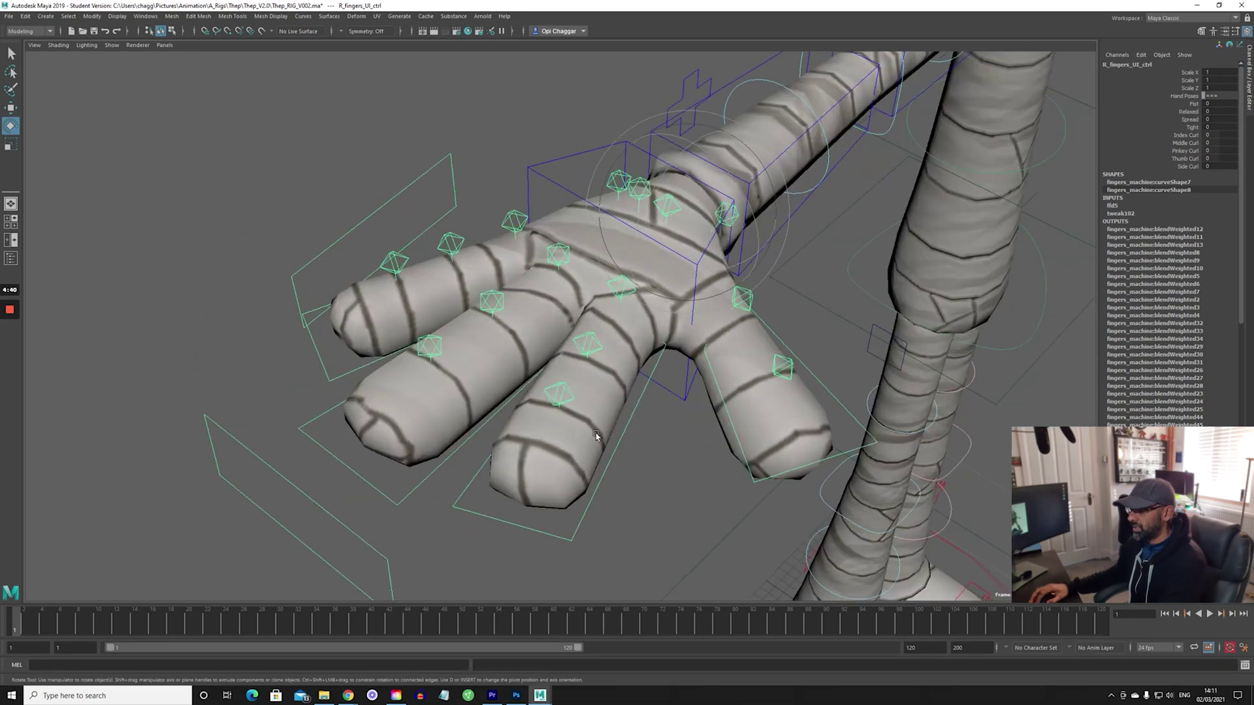
{"action": "left_click", "coordinate": [287, 487]}
{"action": "left_click_drag", "start_coordinate": [287, 487], "coordinate": [312, 521], "text": "alt"}
{"action": "key", "text": "w"}
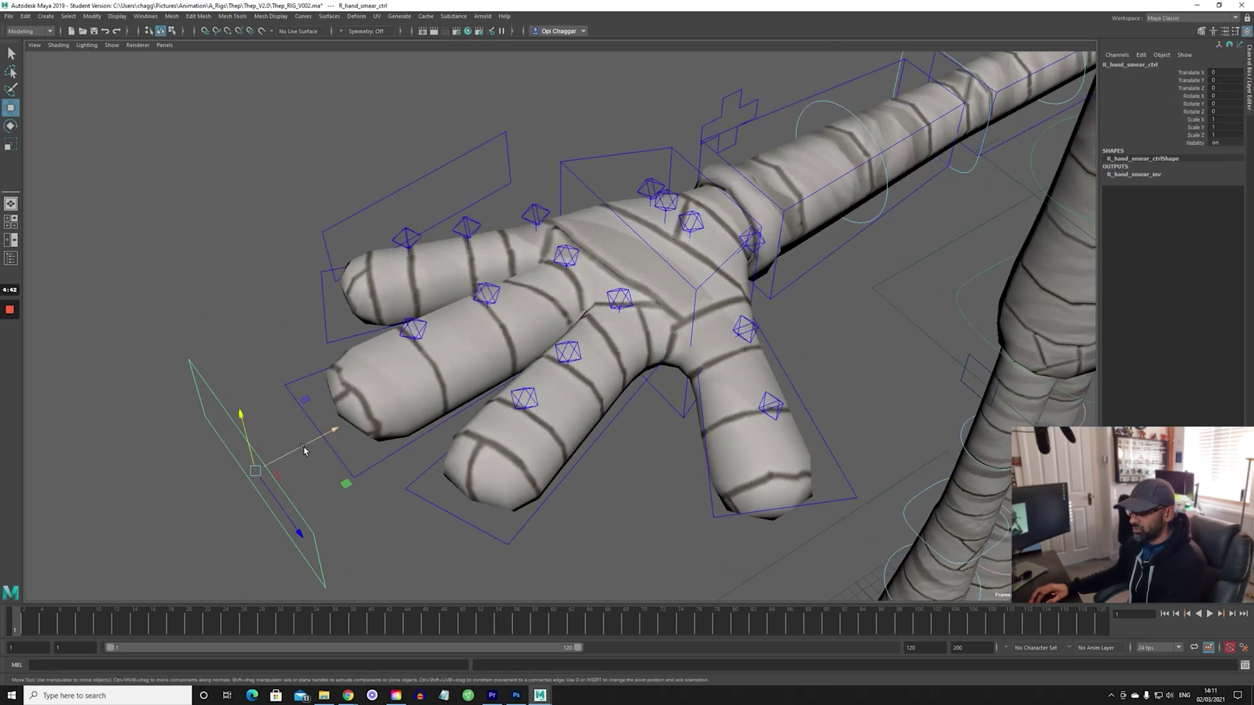
{"action": "left_click_drag", "start_coordinate": [303, 449], "coordinate": [339, 432]}
{"action": "key", "text": "ctrl+z"}
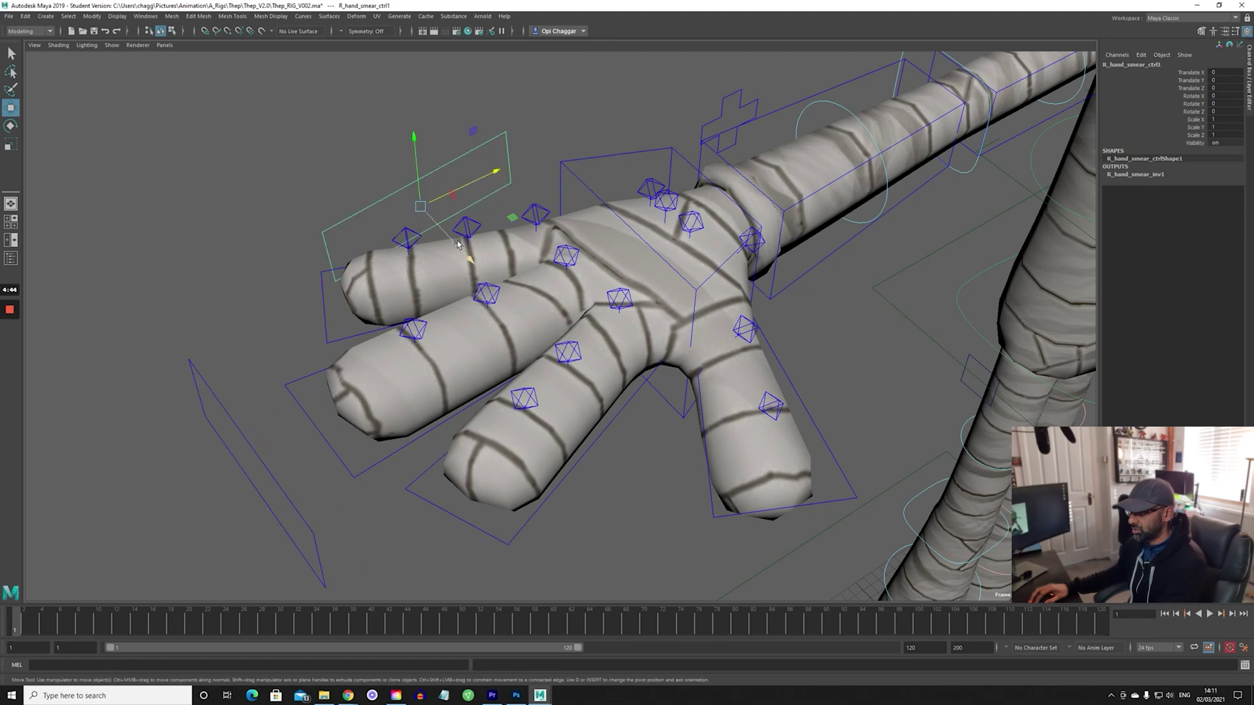
{"action": "mouse_move", "coordinate": [461, 248]}
{"action": "left_mouse_down"}
{"action": "mouse_move", "coordinate": [488, 277]}
{"action": "mouse_move", "coordinate": [477, 266]}
{"action": "left_mouse_up"}
{"action": "key", "text": "ctrl+z"}
Step: Select the right hand's fingers control, try curling the hand with its Fist attribute, and undo the change
{"action": "mouse_move", "coordinate": [489, 370]}
{"action": "left_mouse_down", "text": "alt"}
{"action": "mouse_move", "coordinate": [528, 480]}
{"action": "mouse_move", "coordinate": [593, 531]}
{"action": "mouse_move", "coordinate": [590, 566]}
{"action": "mouse_move", "coordinate": [548, 445]}
{"action": "mouse_move", "coordinate": [579, 506]}
{"action": "mouse_move", "coordinate": [715, 400]}
{"action": "mouse_move", "coordinate": [679, 363]}
{"action": "left_mouse_up", "text": "alt"}
{"action": "left_click", "coordinate": [513, 522]}
{"action": "middle_click_drag", "start_coordinate": [678, 361], "coordinate": [611, 386], "text": "alt"}
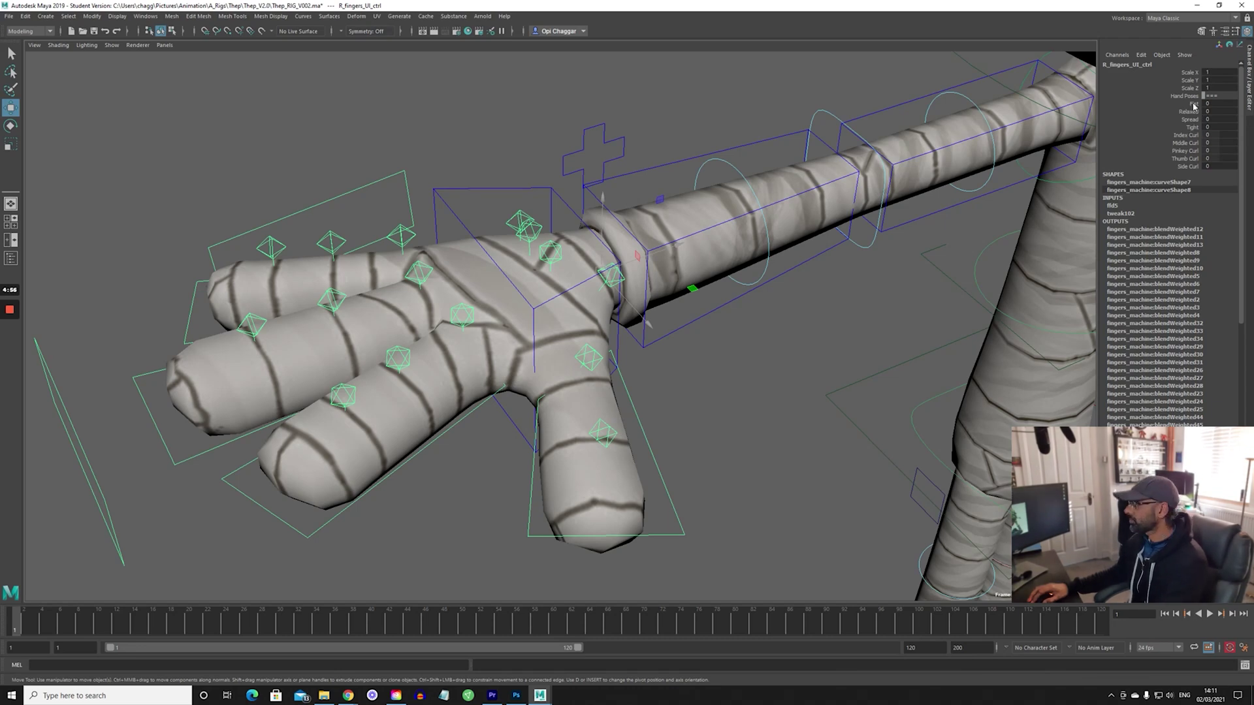
{"action": "mouse_move", "coordinate": [502, 412]}
{"action": "middle_mouse_down"}
{"action": "mouse_move", "coordinate": [736, 384]}
{"action": "mouse_move", "coordinate": [464, 404]}
{"action": "mouse_move", "coordinate": [555, 394]}
{"action": "mouse_move", "coordinate": [499, 413]}
{"action": "mouse_move", "coordinate": [480, 406]}
{"action": "middle_mouse_up"}
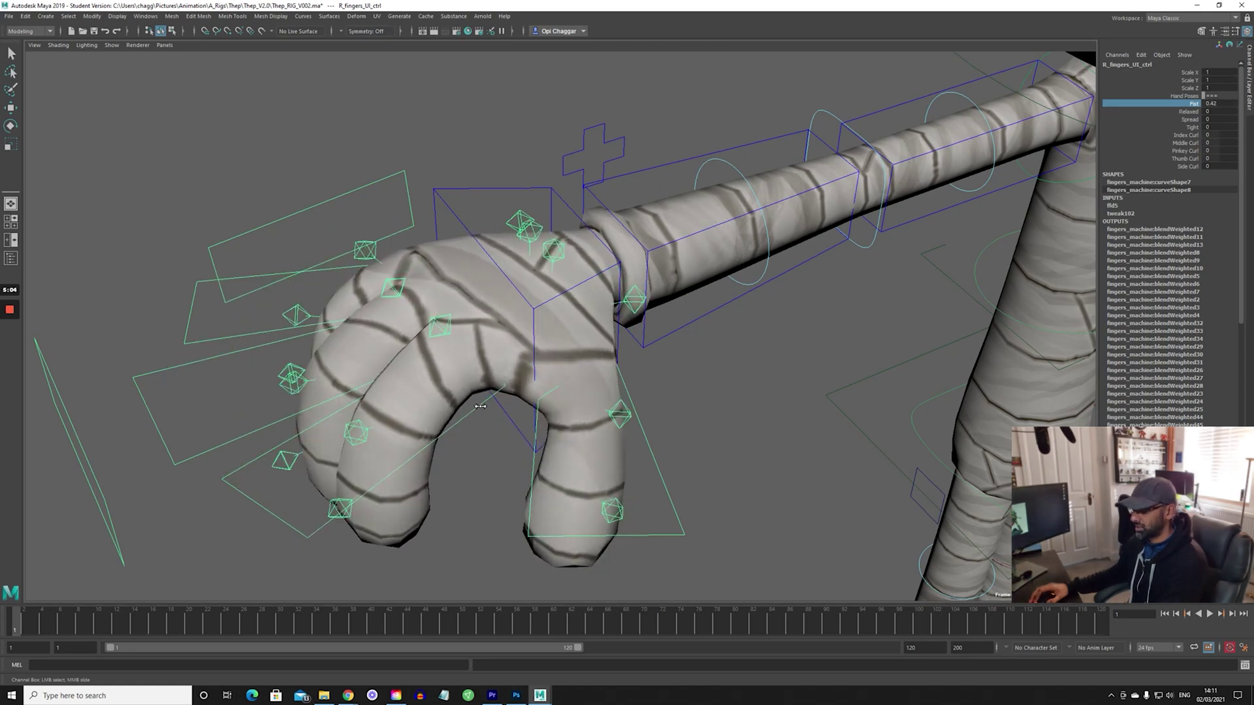
{"action": "key", "text": "ctrl+z"}
{"action": "key", "text": "ctrl+z"}
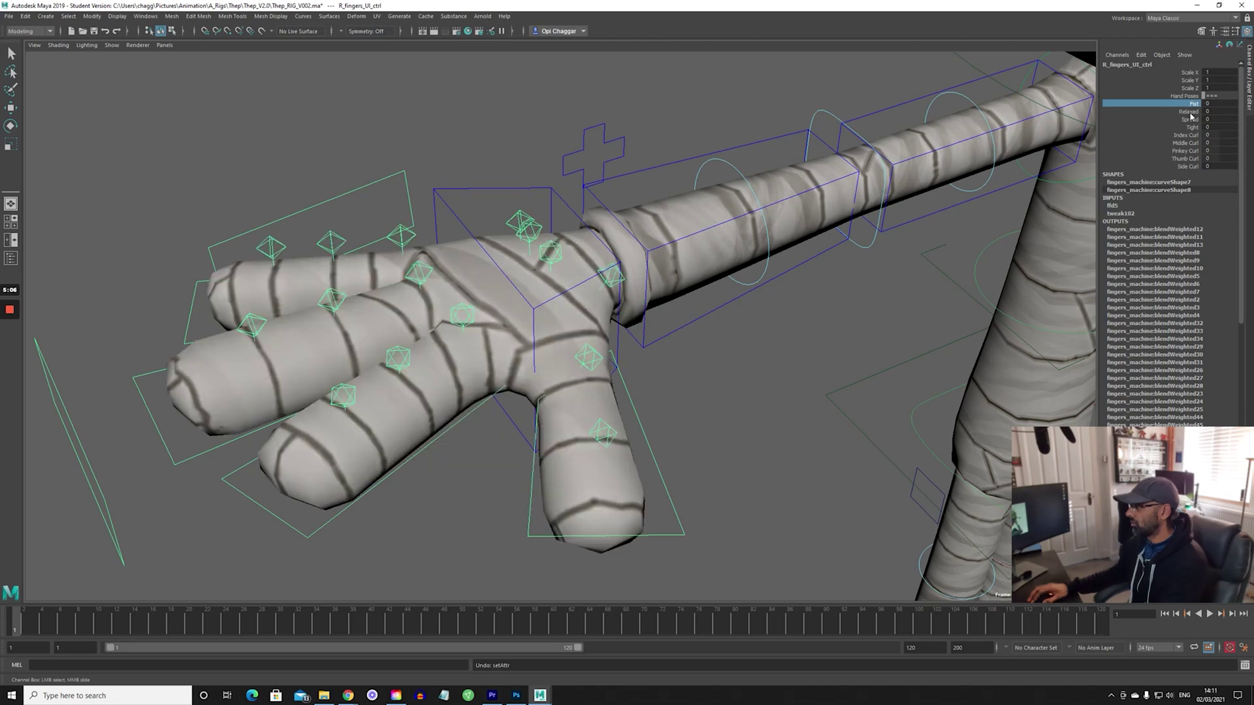
Step: Try the right fingers control's Relaxed attribute at 1 and its Spread attribute, undoing each change
{"action": "middle_click_drag", "start_coordinate": [592, 324], "coordinate": [709, 312]}
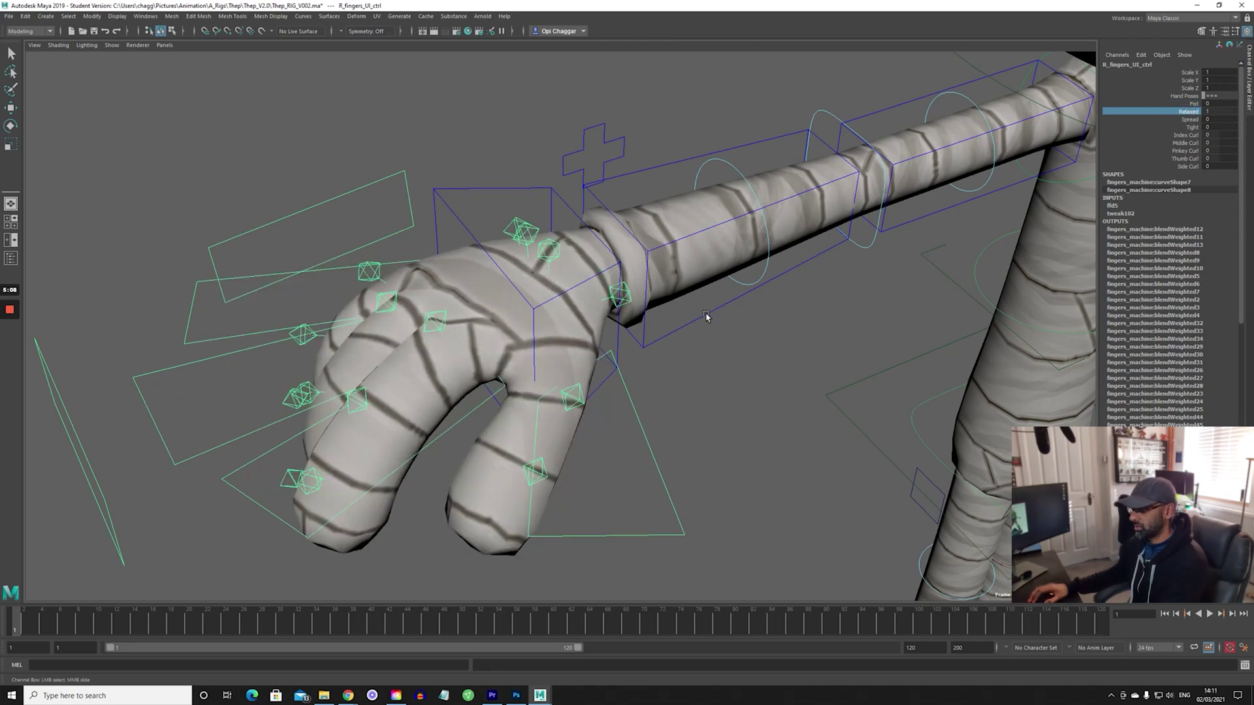
{"action": "left_click_drag", "start_coordinate": [706, 316], "coordinate": [702, 285], "text": "alt"}
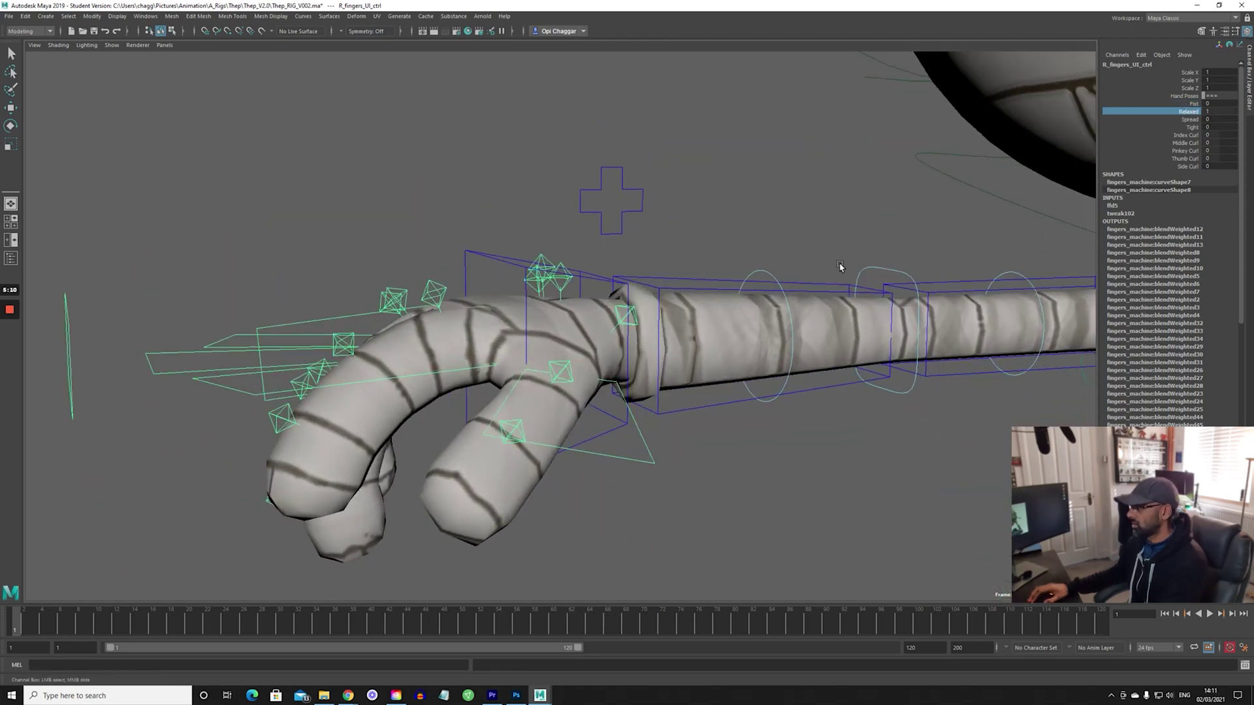
{"action": "key", "text": "ctrl+z"}
{"action": "middle_click_drag", "start_coordinate": [594, 312], "coordinate": [595, 319]}
{"action": "left_click_drag", "start_coordinate": [596, 320], "coordinate": [578, 370], "text": "alt"}
{"action": "key", "text": "ctrl+z"}
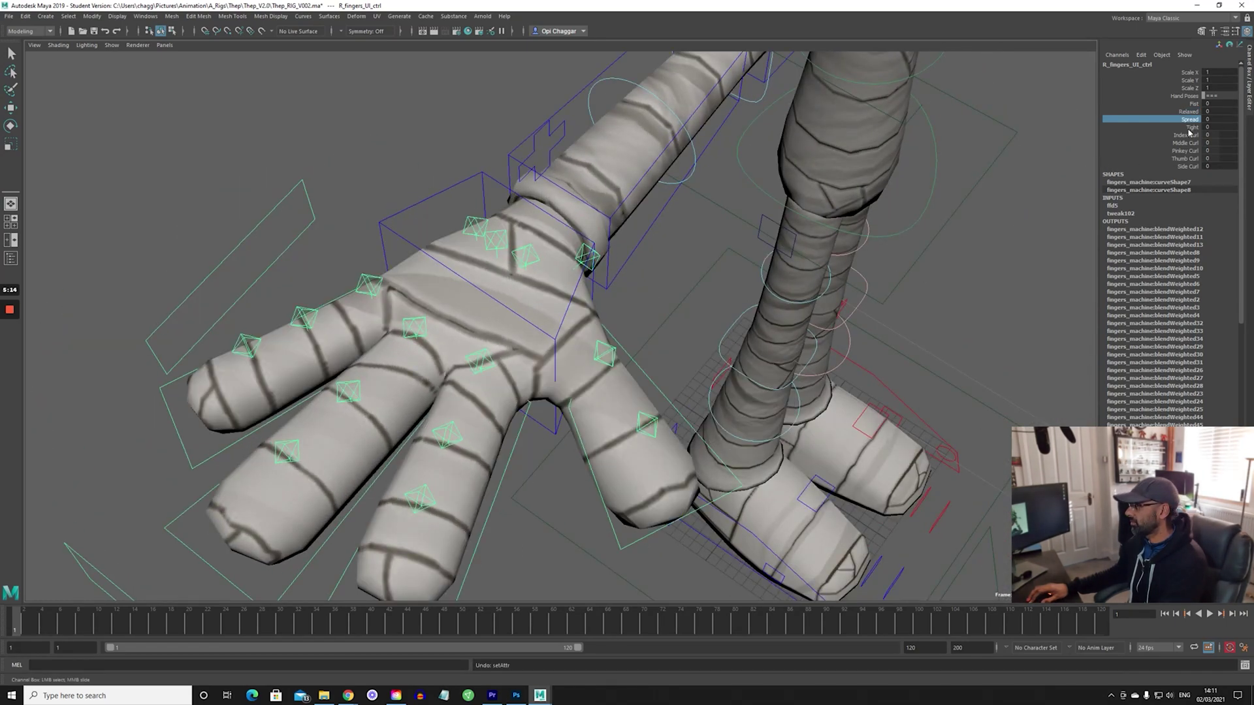
Step: Try the right fingers control's Tight attribute at 1 and undo the change
{"action": "middle_click_drag", "start_coordinate": [490, 396], "coordinate": [574, 386]}
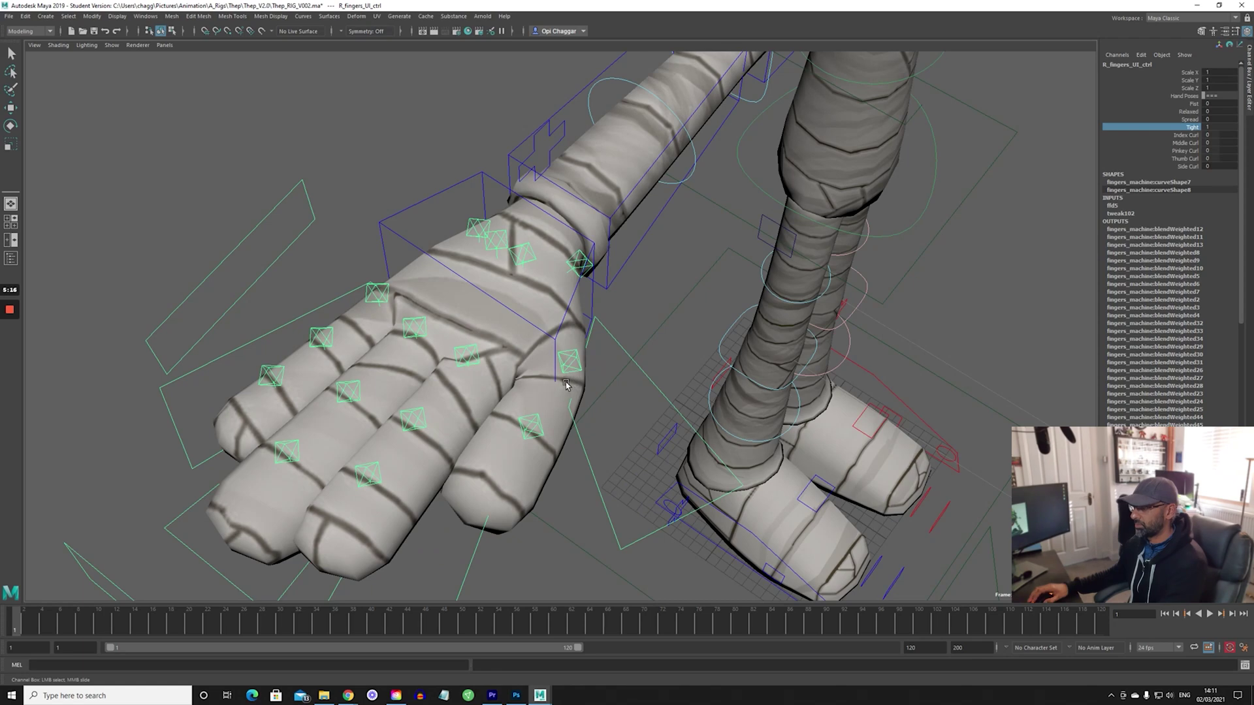
{"action": "key", "text": "ctrl+z"}
{"action": "key", "text": "ctrl+z"}
{"action": "key", "text": "ctrl+z"}
{"action": "left_click_drag", "start_coordinate": [691, 392], "coordinate": [569, 372], "text": "alt"}
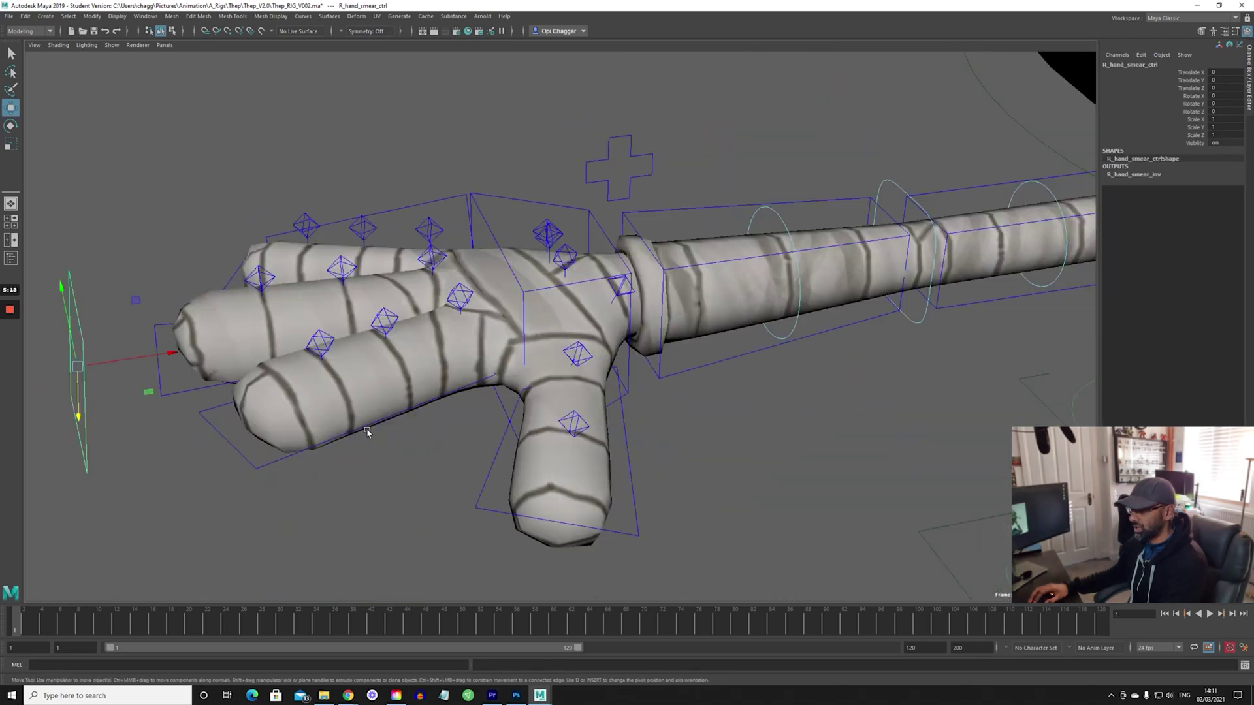
Step: Try Index Curl 0.54, Middle Curl 0.39, Pinkey Curl 0.35, Thumb Curl 0.5 and Side Curl -0.6 on the right fingers control
{"action": "left_click_drag", "start_coordinate": [257, 500], "coordinate": [366, 496]}
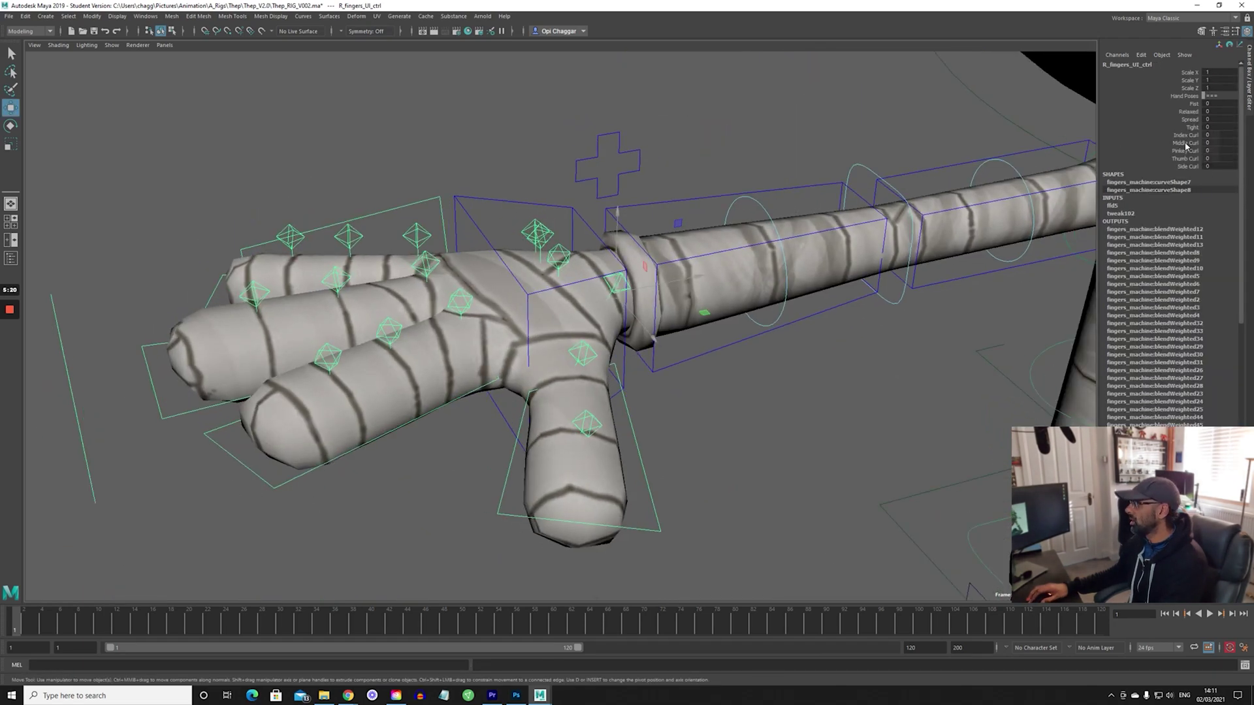
{"action": "middle_click_drag", "start_coordinate": [683, 405], "coordinate": [749, 327]}
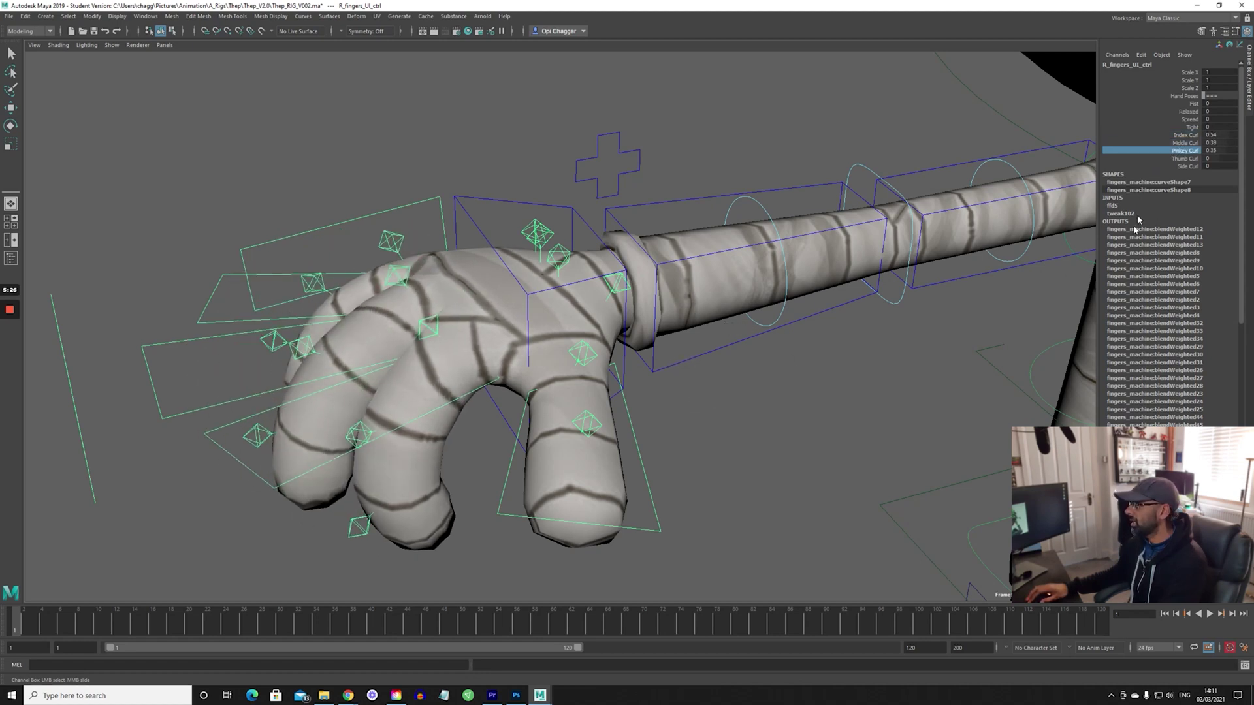
{"action": "middle_click_drag", "start_coordinate": [682, 354], "coordinate": [932, 311]}
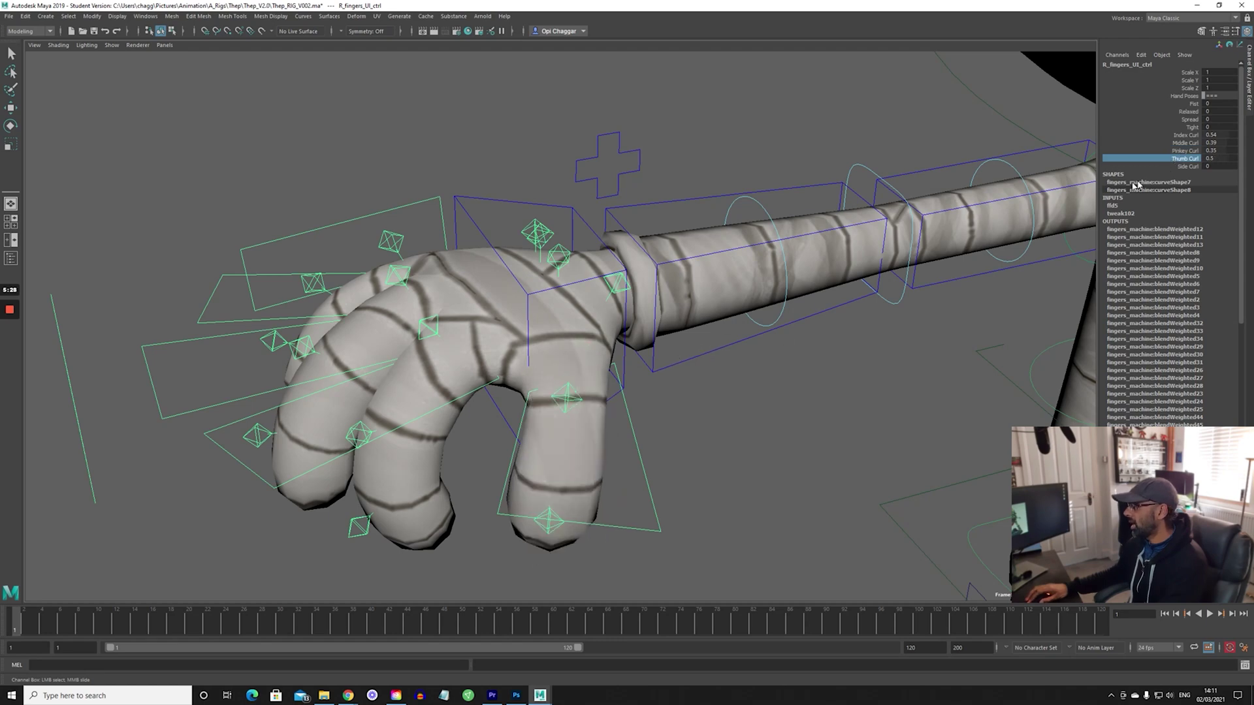
{"action": "left_click_drag", "start_coordinate": [666, 353], "coordinate": [719, 355], "text": "alt"}
{"action": "middle_click_drag", "start_coordinate": [719, 356], "coordinate": [707, 350]}
Step: Undo all the finger, thumb and side curl changes on the right fingers control
{"action": "key", "text": "ctrl+z"}
{"action": "key", "text": "ctrl+z"}
{"action": "key", "text": "ctrl+z"}
{"action": "key", "text": "ctrl+z"}
{"action": "key", "text": "ctrl+z"}
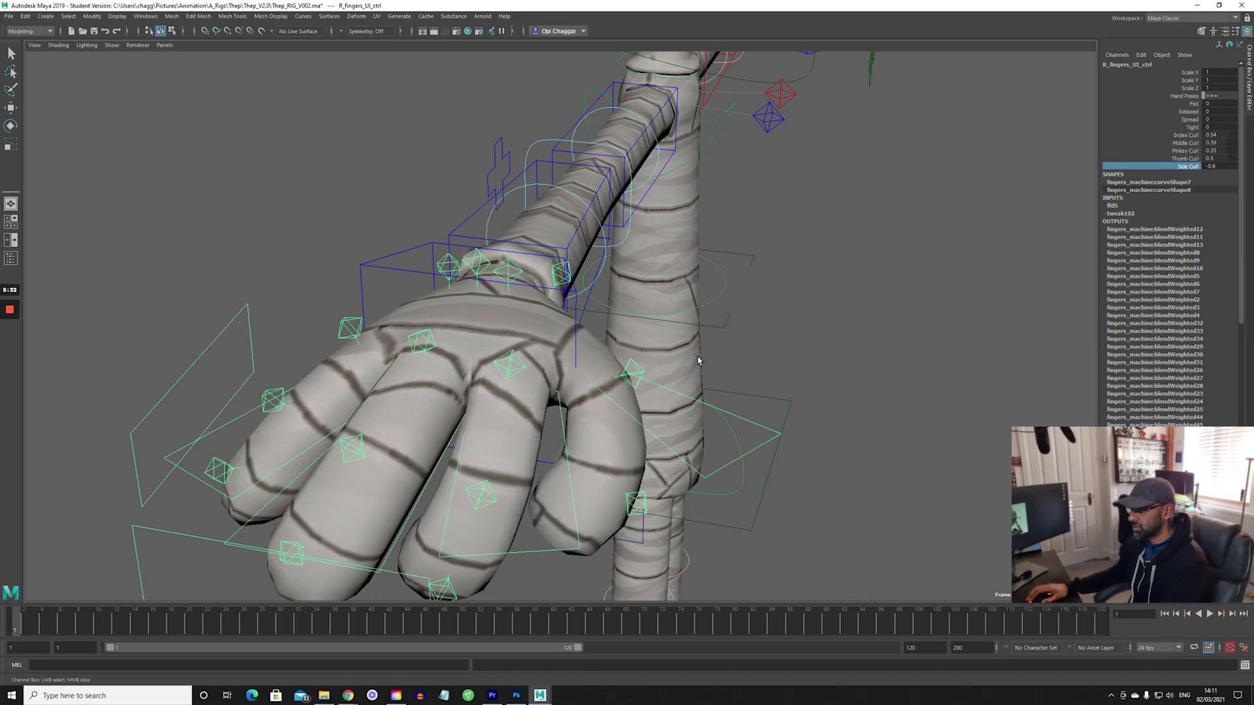
Step: Examine the controls along the right arm and around the shoulders, neck and lower head
{"action": "left_click_drag", "start_coordinate": [842, 355], "coordinate": [759, 352], "text": "alt"}
{"action": "middle_click_drag", "start_coordinate": [758, 353], "coordinate": [367, 358], "text": "alt"}
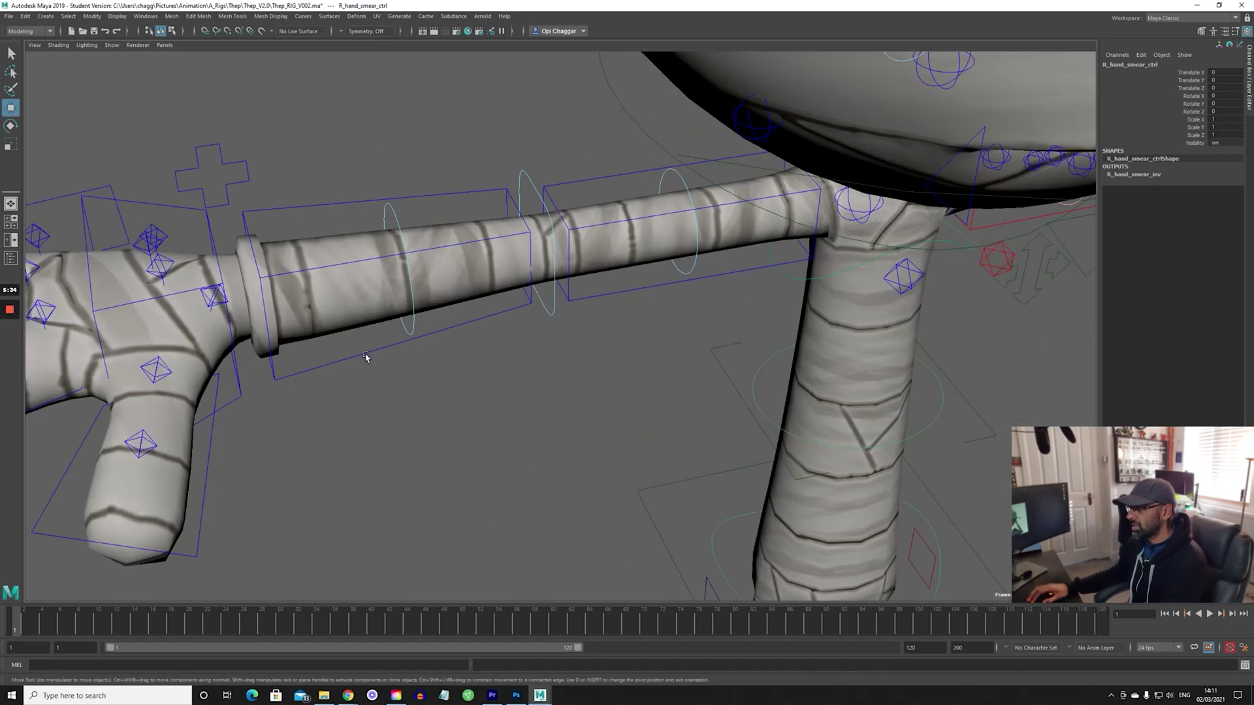
{"action": "left_click_drag", "start_coordinate": [598, 313], "coordinate": [629, 294], "text": "alt"}
{"action": "middle_click_drag", "start_coordinate": [629, 294], "coordinate": [500, 347], "text": "alt"}
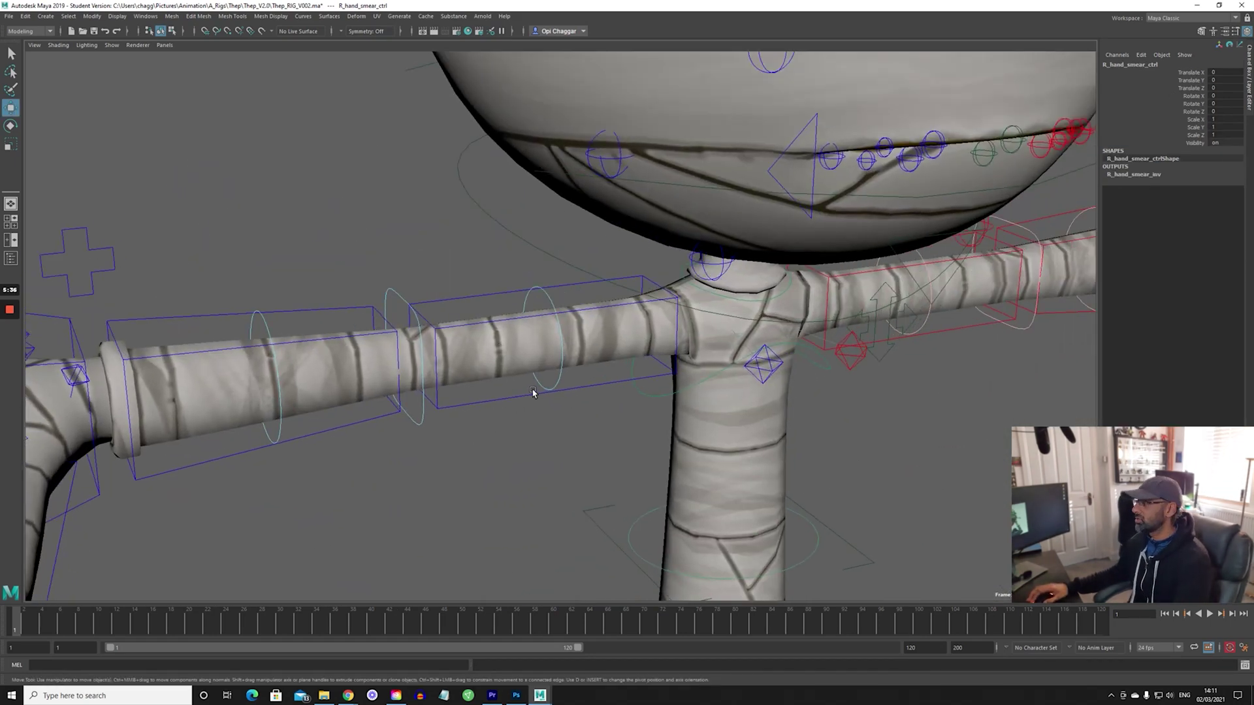
{"action": "middle_click_drag", "start_coordinate": [881, 361], "coordinate": [776, 461], "text": "alt"}
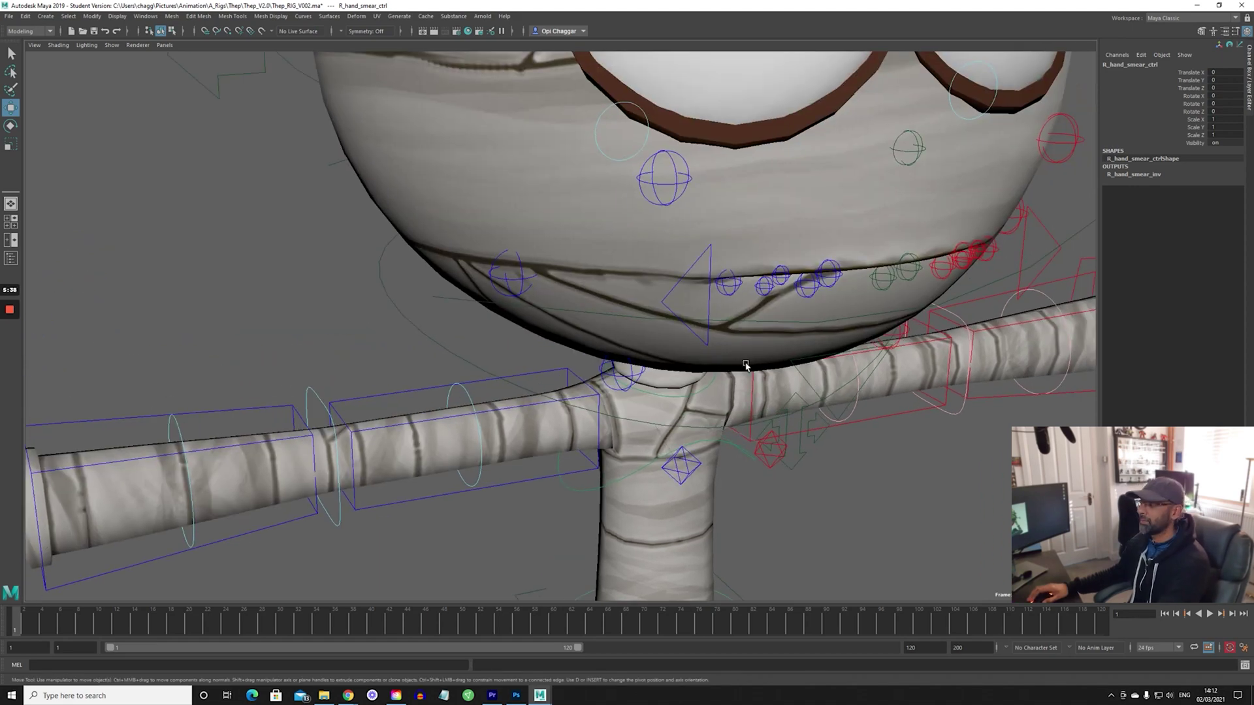
{"action": "middle_click_drag", "start_coordinate": [744, 363], "coordinate": [710, 434], "text": "alt"}
{"action": "middle_click_drag", "start_coordinate": [818, 330], "coordinate": [767, 460], "text": "alt"}
{"action": "right_click_drag", "start_coordinate": [767, 461], "coordinate": [518, 392], "text": "alt"}
{"action": "left_click_drag", "start_coordinate": [842, 375], "coordinate": [784, 355], "text": "alt"}
{"action": "middle_click_drag", "start_coordinate": [803, 395], "coordinate": [776, 290], "text": "alt"}
{"action": "left_click_drag", "start_coordinate": [392, 425], "coordinate": [431, 434], "text": "alt"}
{"action": "right_click_drag", "start_coordinate": [431, 434], "coordinate": [705, 411], "text": "alt"}
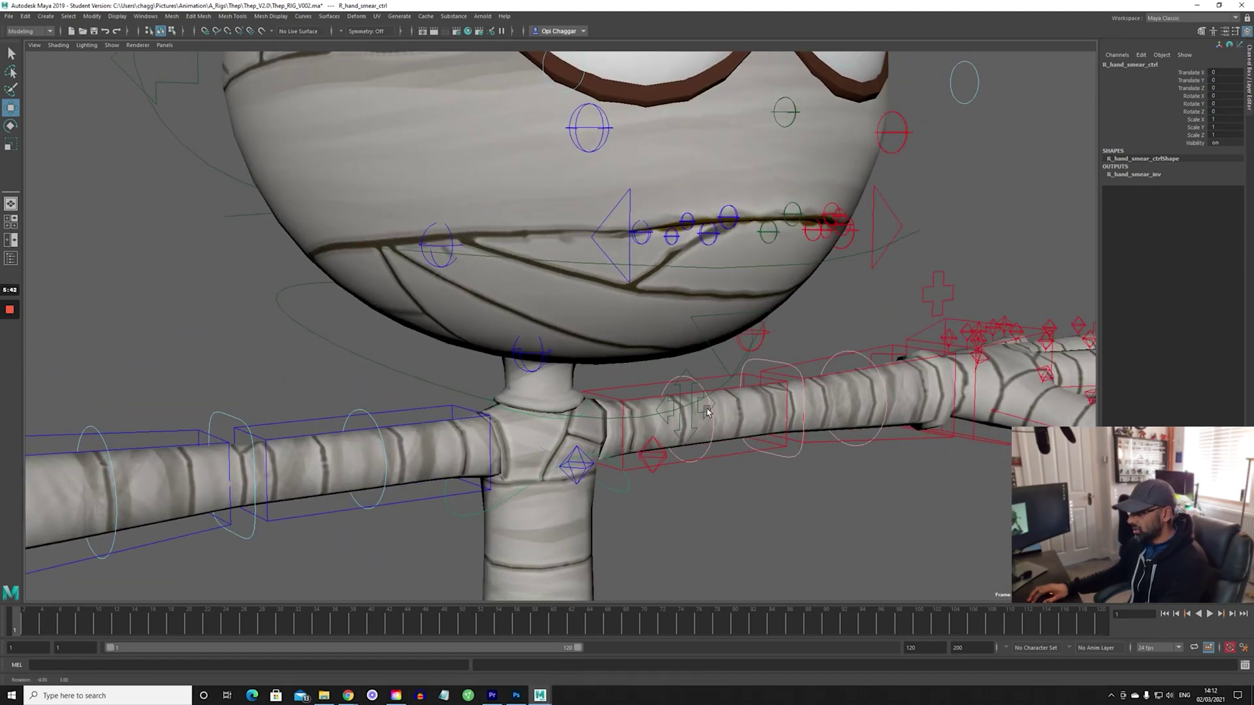
{"action": "left_click_drag", "start_coordinate": [705, 412], "coordinate": [730, 419], "text": "alt"}
{"action": "left_click_drag", "start_coordinate": [444, 437], "coordinate": [473, 450], "text": "alt"}
{"action": "right_click_drag", "start_coordinate": [474, 451], "coordinate": [526, 452], "text": "alt"}
Step: Select the neck control neck_ctrl, try rotating it, and undo the rotation
{"action": "left_click", "coordinate": [508, 410]}
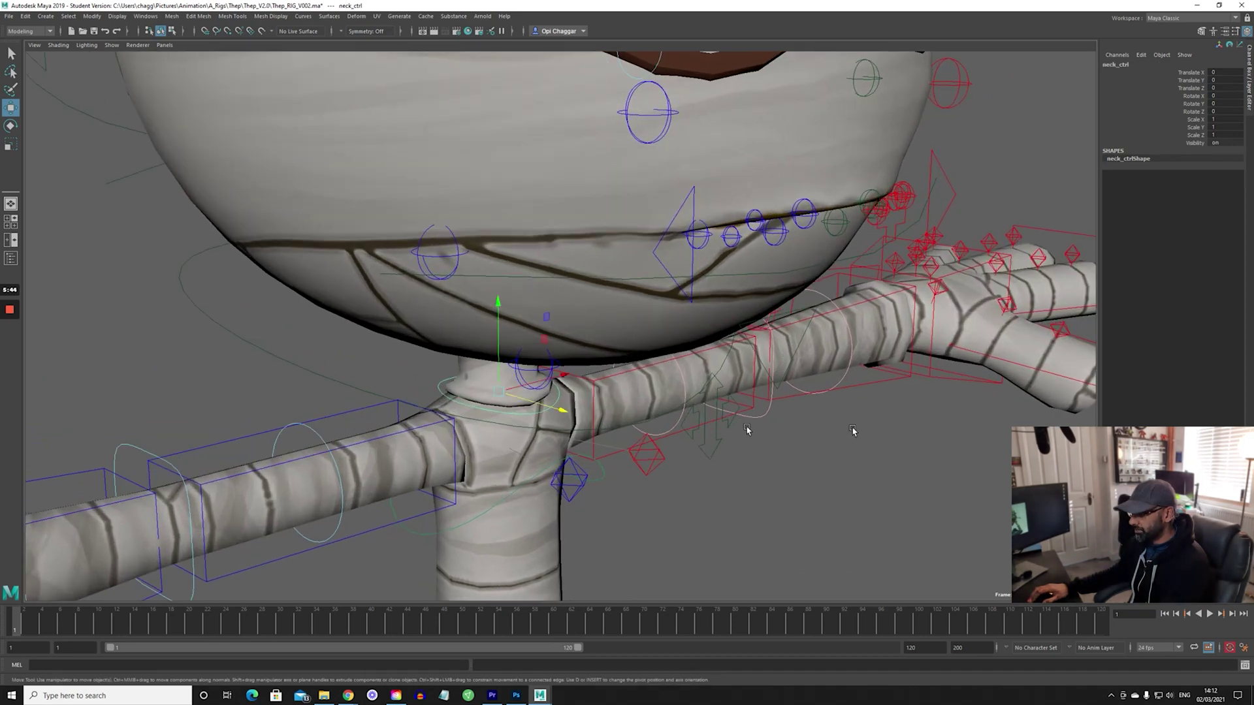
{"action": "right_click_drag", "start_coordinate": [852, 430], "coordinate": [510, 443], "text": "alt"}
{"action": "left_click_drag", "start_coordinate": [509, 443], "coordinate": [516, 441], "text": "alt"}
{"action": "key", "text": "e"}
{"action": "left_click_drag", "start_coordinate": [555, 342], "coordinate": [496, 352]}
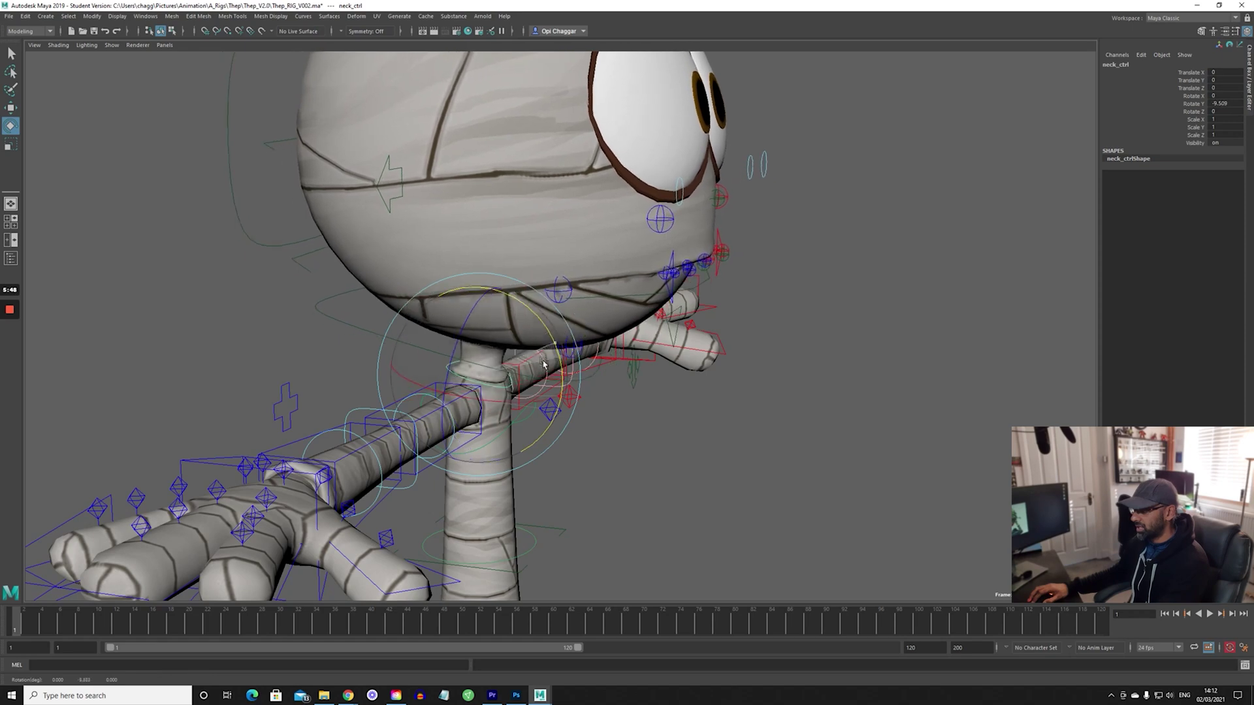
{"action": "key", "text": "ctrl+z"}
Step: Select head_ctrl at the base of the head, try rotating it, and undo the rotation
{"action": "left_click", "coordinate": [346, 312]}
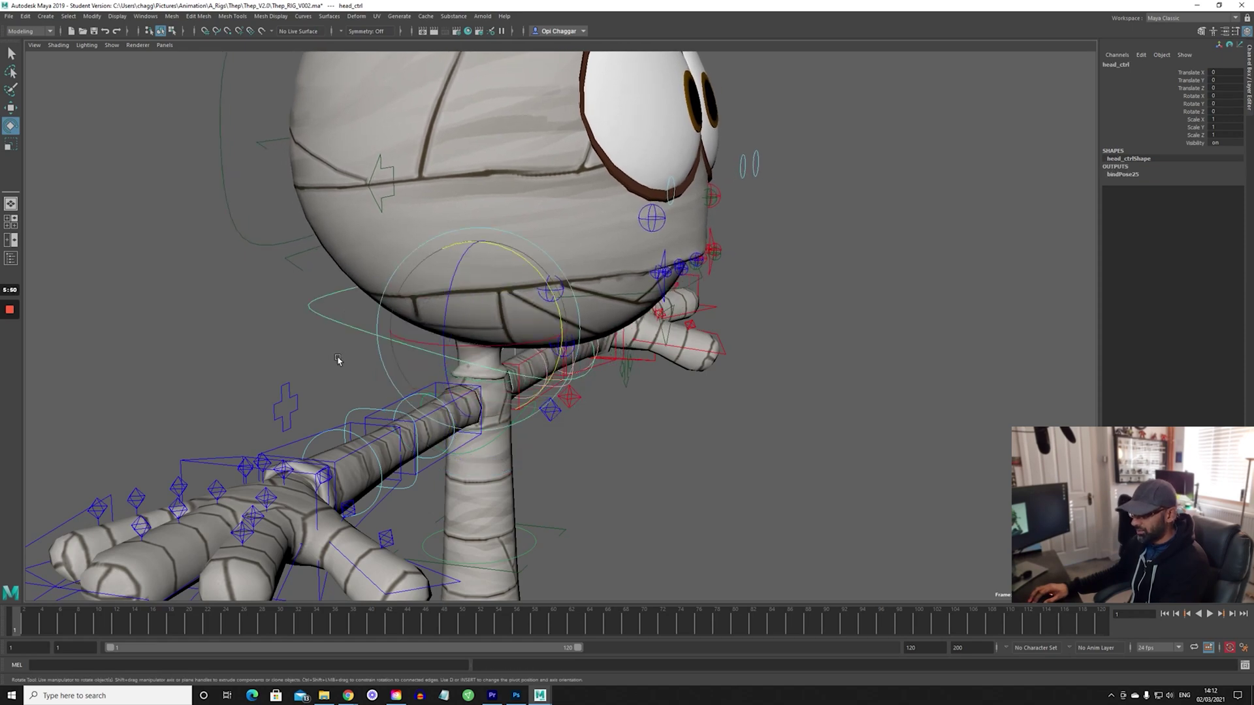
{"action": "left_click_drag", "start_coordinate": [339, 358], "coordinate": [340, 351], "text": "alt"}
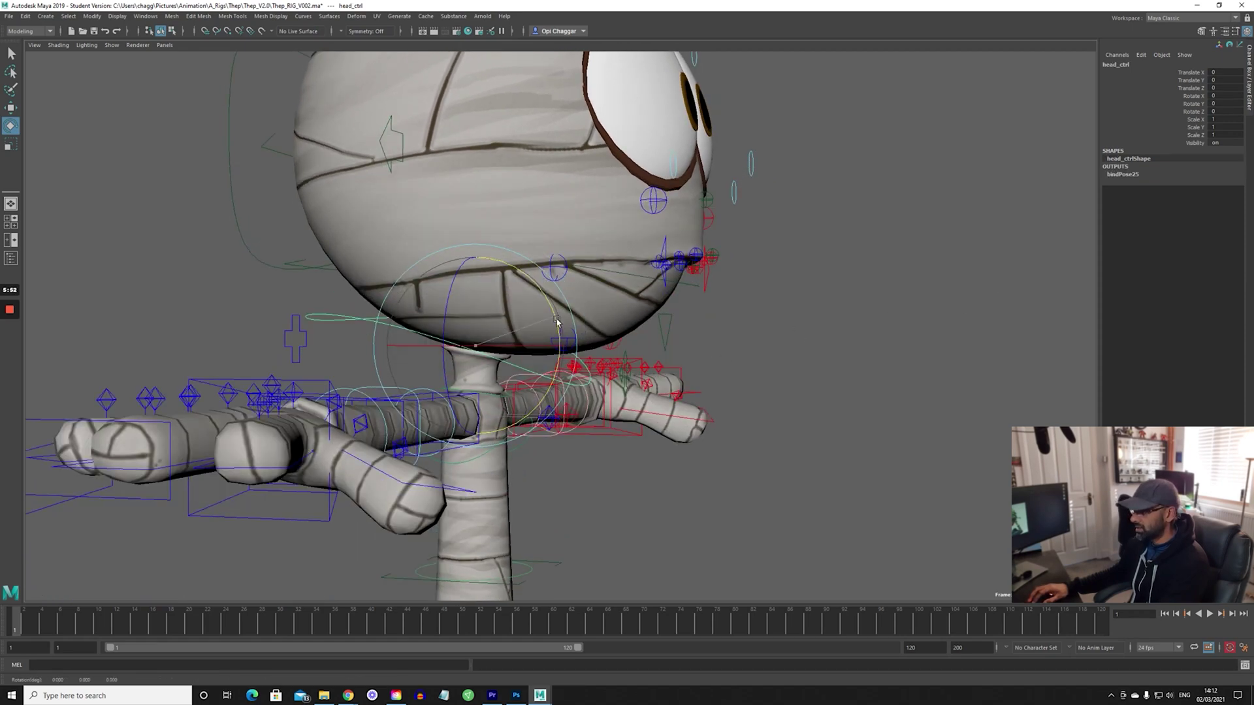
{"action": "left_click_drag", "start_coordinate": [557, 322], "coordinate": [482, 425]}
{"action": "key", "text": "ctrl+z"}
Step: Try moving the head shaper controls behind the head, including mid_head_shpr_ctrl, and undo the changes
{"action": "left_click", "coordinate": [471, 423]}
{"action": "left_click", "coordinate": [465, 429]}
{"action": "key", "text": "w"}
{"action": "left_click_drag", "start_coordinate": [575, 401], "coordinate": [587, 340]}
{"action": "key", "text": "ctrl+z"}
{"action": "left_click_drag", "start_coordinate": [481, 395], "coordinate": [516, 300], "text": "alt"}
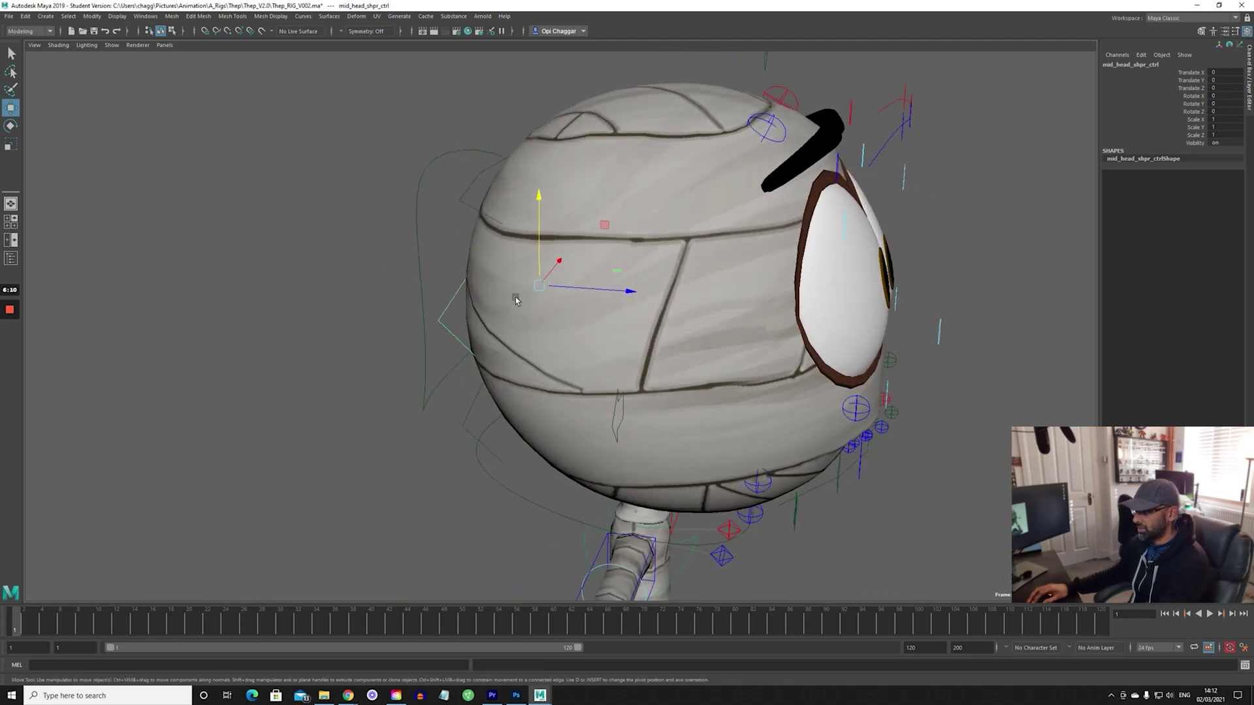
{"action": "left_click_drag", "start_coordinate": [610, 137], "coordinate": [570, 123], "text": "alt"}
{"action": "key", "text": "ctrl+z"}
Step: Select the squash control top_squash_ctrl above the head
{"action": "right_click_drag", "start_coordinate": [828, 235], "coordinate": [666, 266], "text": "alt"}
{"action": "middle_click_drag", "start_coordinate": [666, 265], "coordinate": [641, 366], "text": "alt"}
{"action": "left_click_drag", "start_coordinate": [642, 366], "coordinate": [673, 73], "text": "alt"}
{"action": "left_click", "coordinate": [675, 188]}
{"action": "right_click_drag", "start_coordinate": [797, 251], "coordinate": [731, 266], "text": "alt"}
Step: Select head_mid_ctrl behind the head, try lifting the head about 34.7 units off the neck, and undo the move
{"action": "left_click_drag", "start_coordinate": [731, 266], "coordinate": [445, 360], "text": "alt"}
{"action": "left_click", "coordinate": [450, 351]}
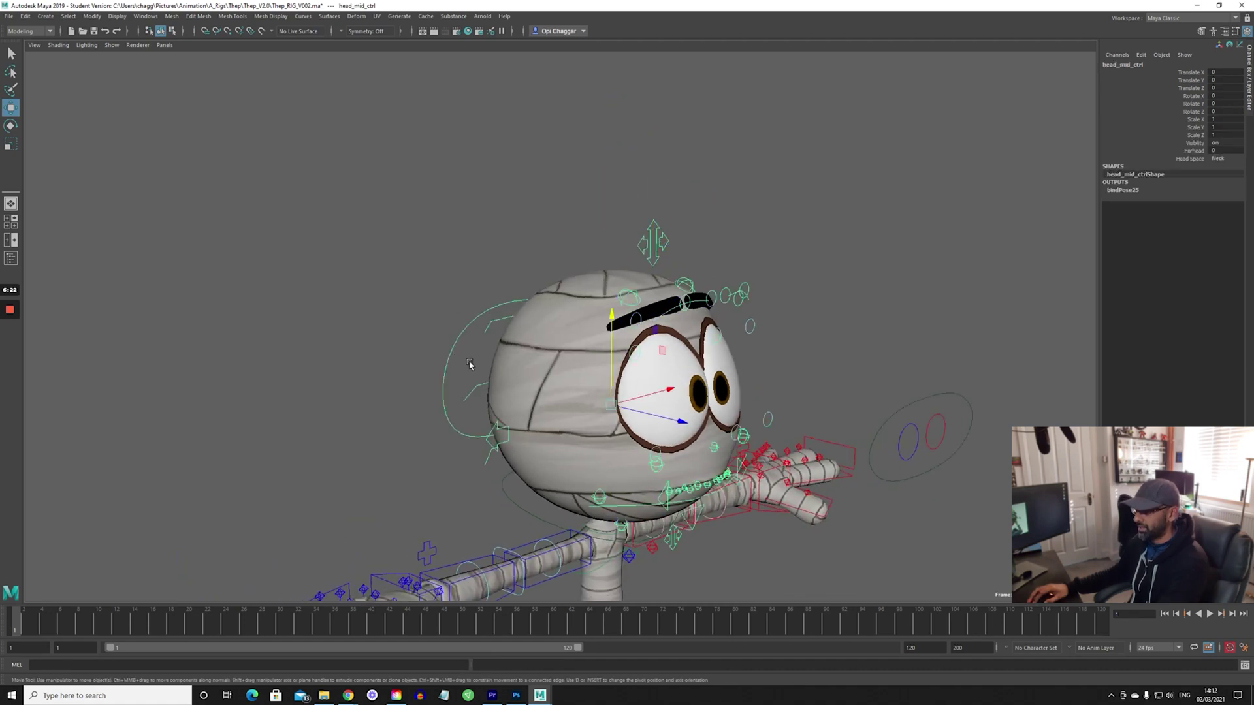
{"action": "key", "text": "e"}
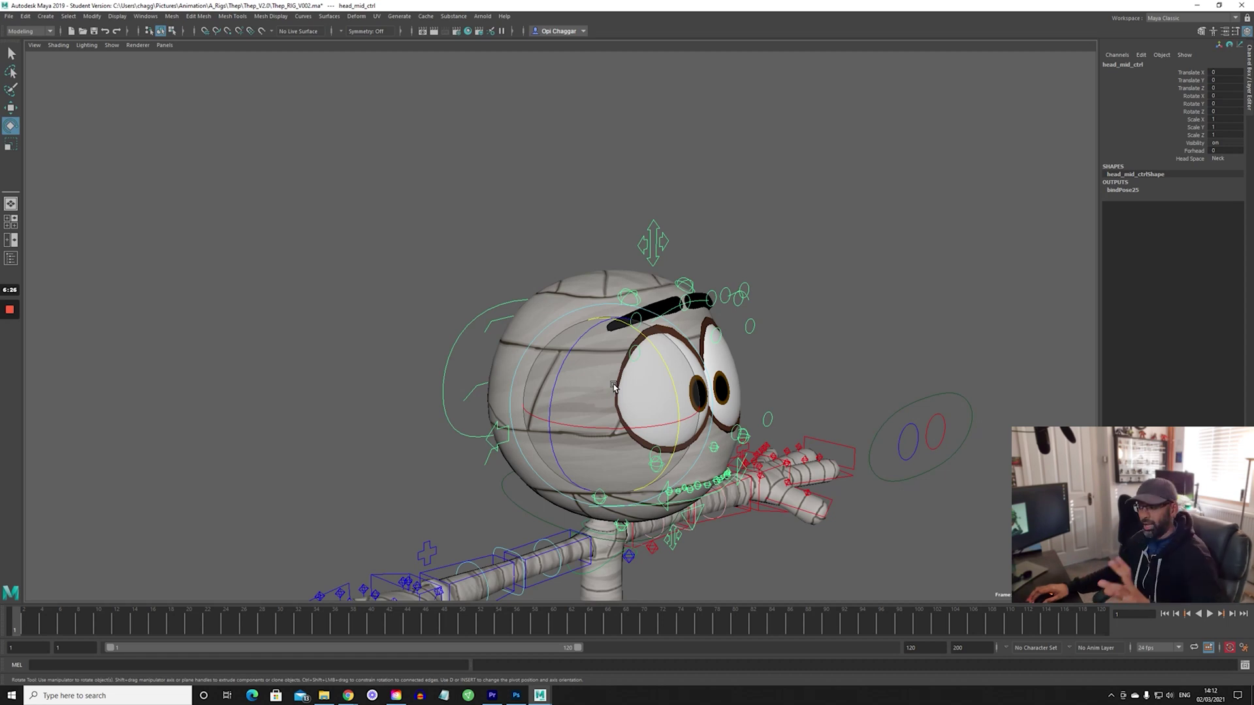
{"action": "key", "text": "w"}
{"action": "left_click_drag", "start_coordinate": [616, 399], "coordinate": [622, 429], "text": "alt"}
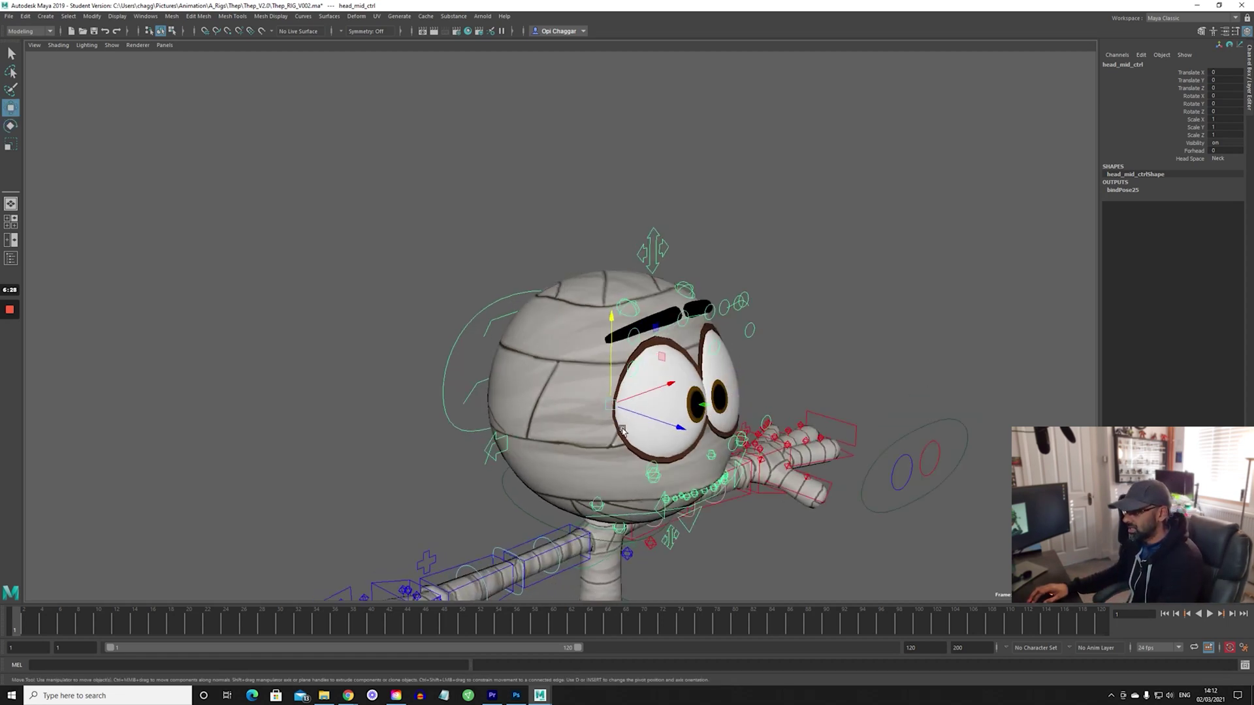
{"action": "left_click_drag", "start_coordinate": [613, 363], "coordinate": [620, 115]}
{"action": "left_click_drag", "start_coordinate": [751, 281], "coordinate": [651, 275], "text": "alt"}
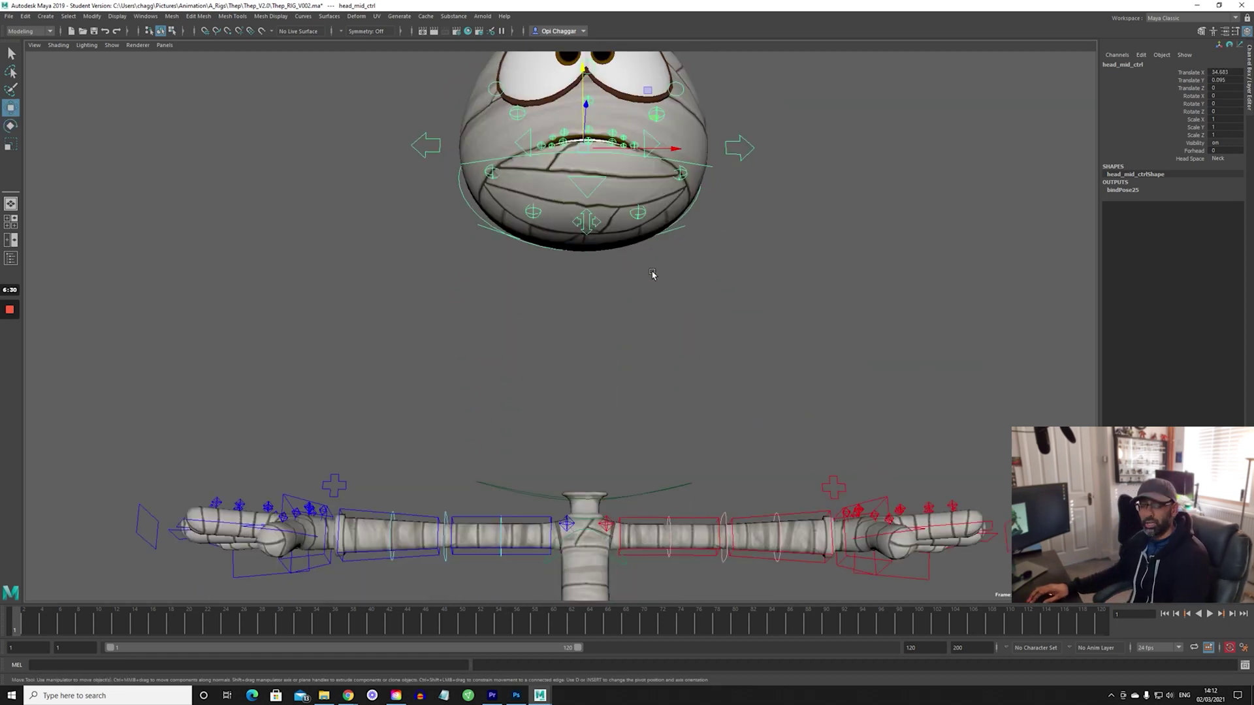
{"action": "key", "text": "ctrl+z"}
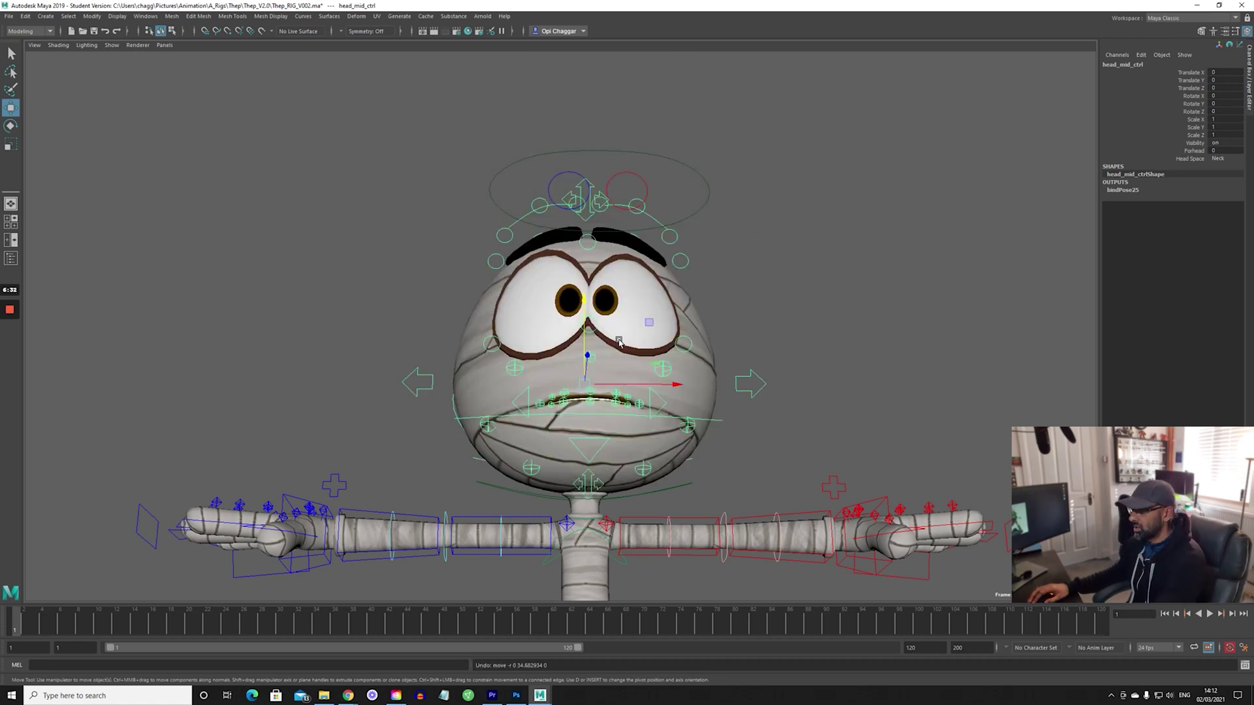
Step: Try rotating the head freely about its centre with head_mid_ctrl, and undo the changes
{"action": "left_click_drag", "start_coordinate": [619, 342], "coordinate": [519, 405], "text": "alt"}
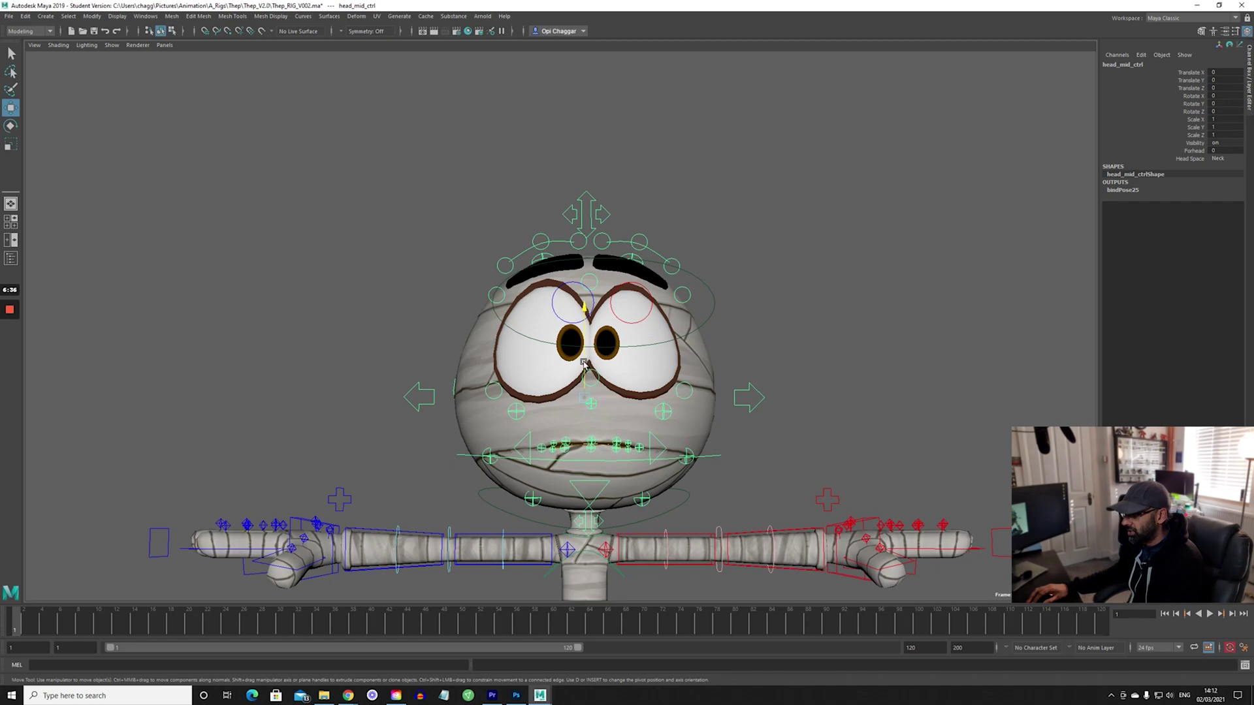
{"action": "key", "text": "e"}
{"action": "left_click_drag", "start_coordinate": [583, 363], "coordinate": [609, 280]}
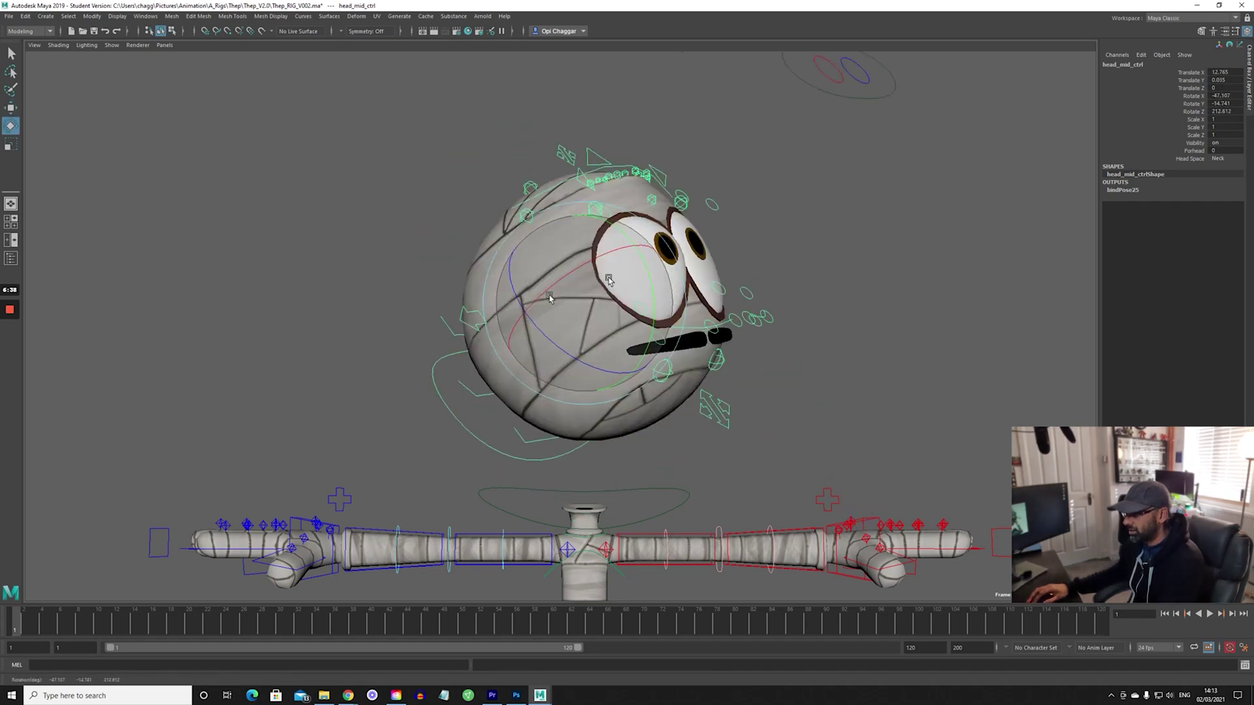
{"action": "key", "text": "ctrl+z"}
{"action": "key", "text": "ctrl+z"}
{"action": "key", "text": "ctrl+z"}
Step: Try pulling bottom_squash_ctrl below the head down about 1.7 units, and undo the move
{"action": "left_click_drag", "start_coordinate": [514, 431], "coordinate": [803, 465], "text": "alt"}
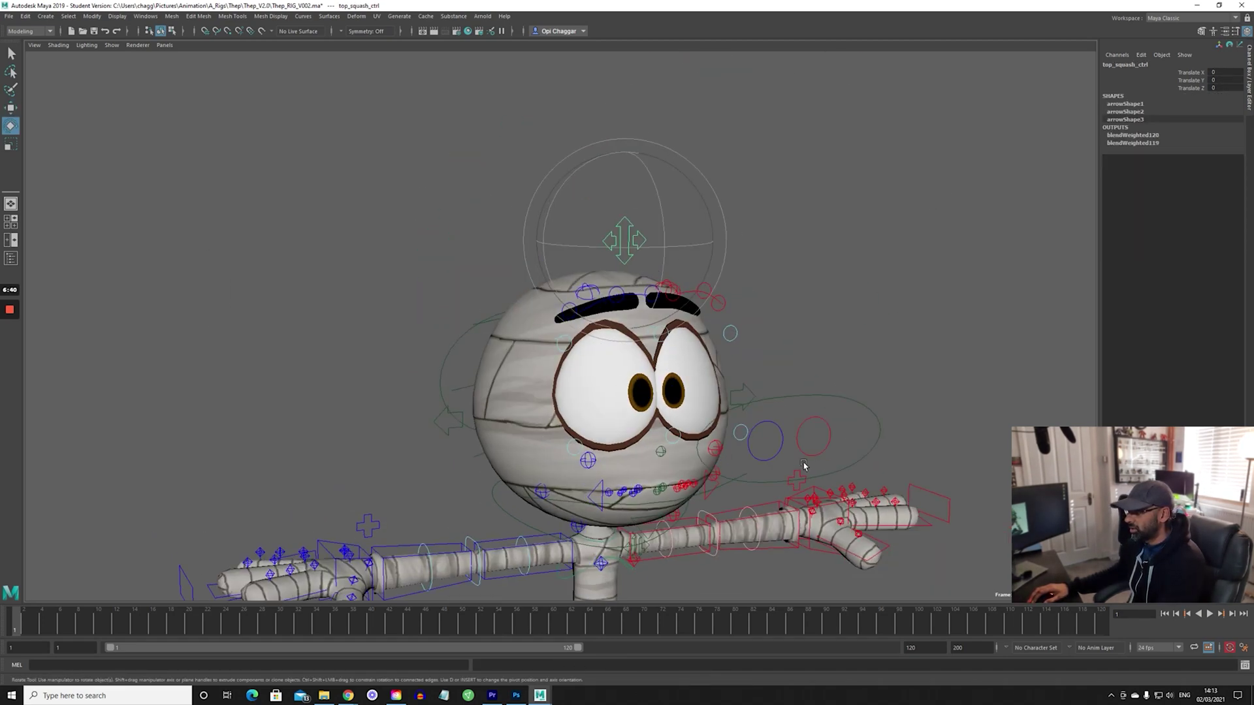
{"action": "left_click_drag", "start_coordinate": [465, 479], "coordinate": [637, 522], "text": "alt"}
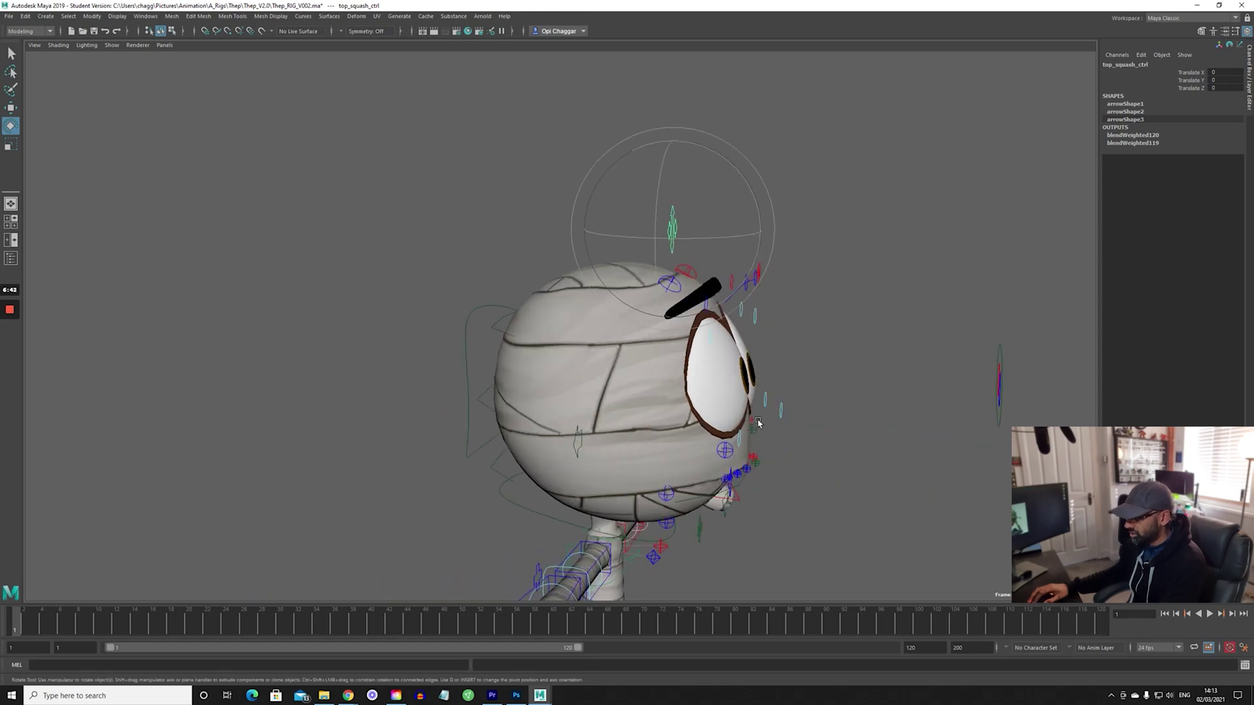
{"action": "left_click_drag", "start_coordinate": [758, 423], "coordinate": [662, 435], "text": "alt"}
{"action": "middle_click_drag", "start_coordinate": [678, 474], "coordinate": [637, 298], "text": "alt"}
{"action": "right_click_drag", "start_coordinate": [637, 298], "coordinate": [694, 385], "text": "alt"}
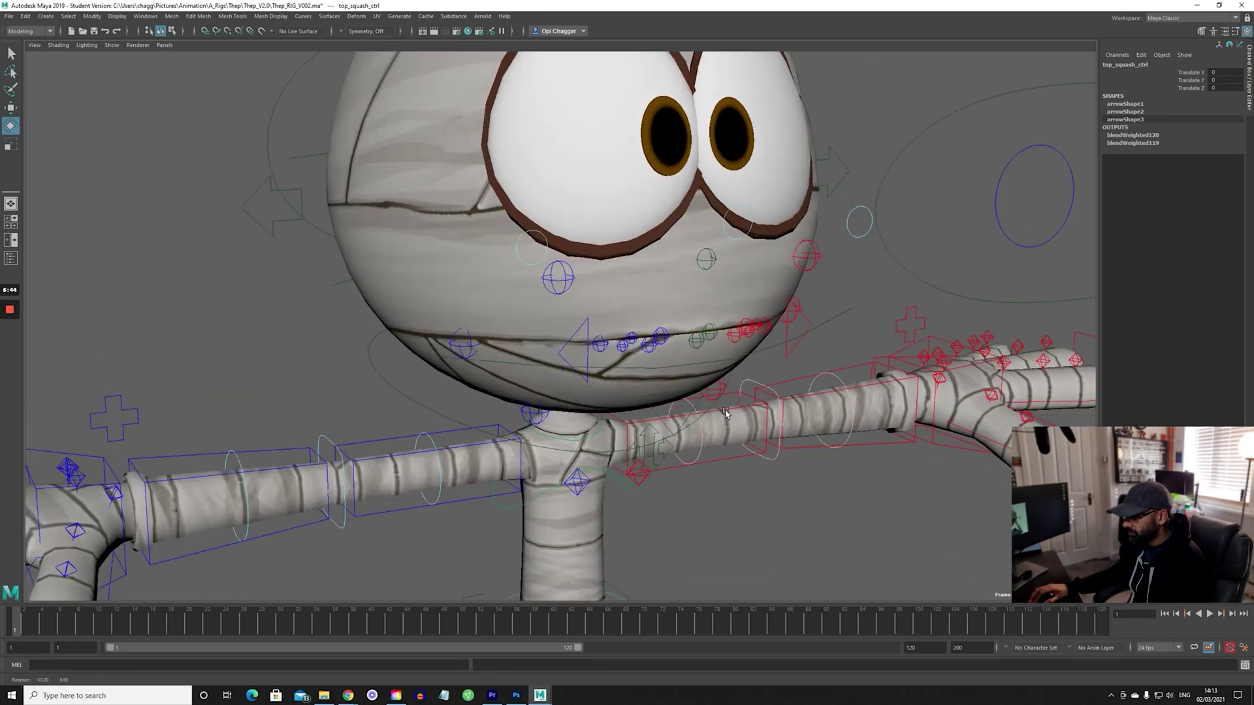
{"action": "mouse_move", "coordinate": [694, 385]}
{"action": "left_mouse_down", "text": "alt"}
{"action": "mouse_move", "coordinate": [745, 397]}
{"action": "mouse_move", "coordinate": [698, 401]}
{"action": "left_mouse_up", "text": "alt"}
{"action": "left_click", "coordinate": [704, 378]}
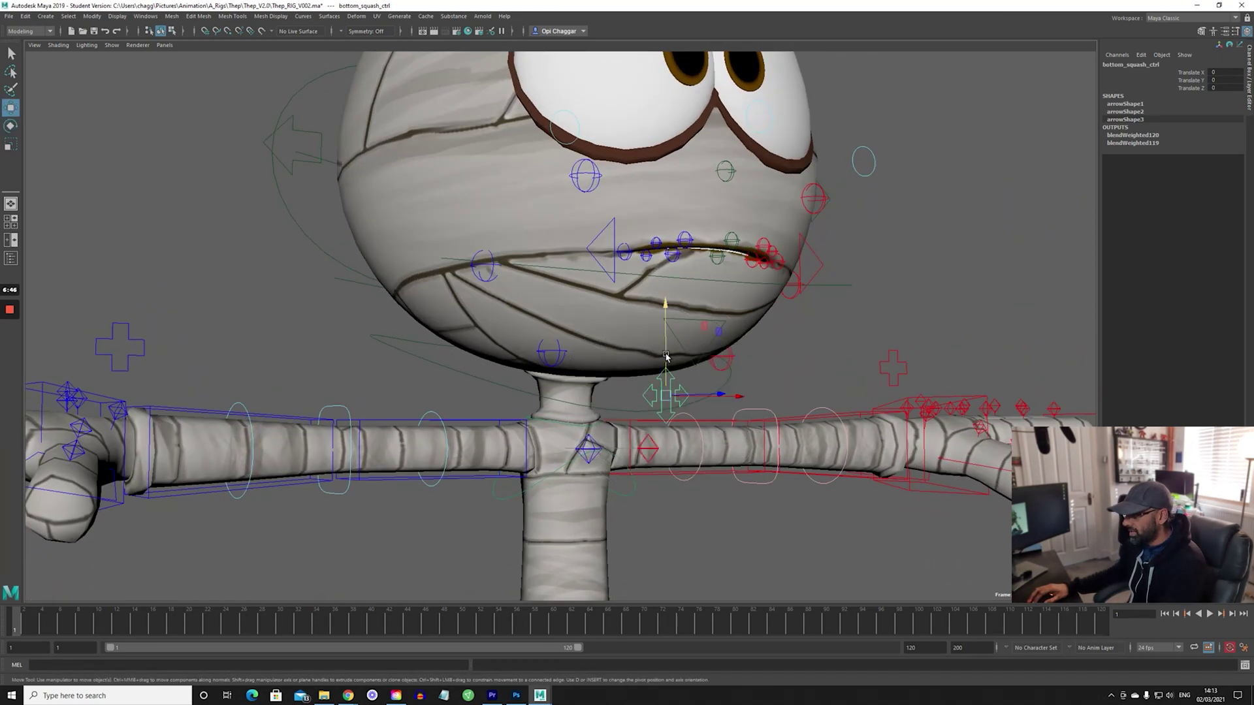
{"action": "left_click_drag", "start_coordinate": [666, 356], "coordinate": [667, 384]}
{"action": "left_click_drag", "start_coordinate": [819, 388], "coordinate": [473, 439], "text": "alt"}
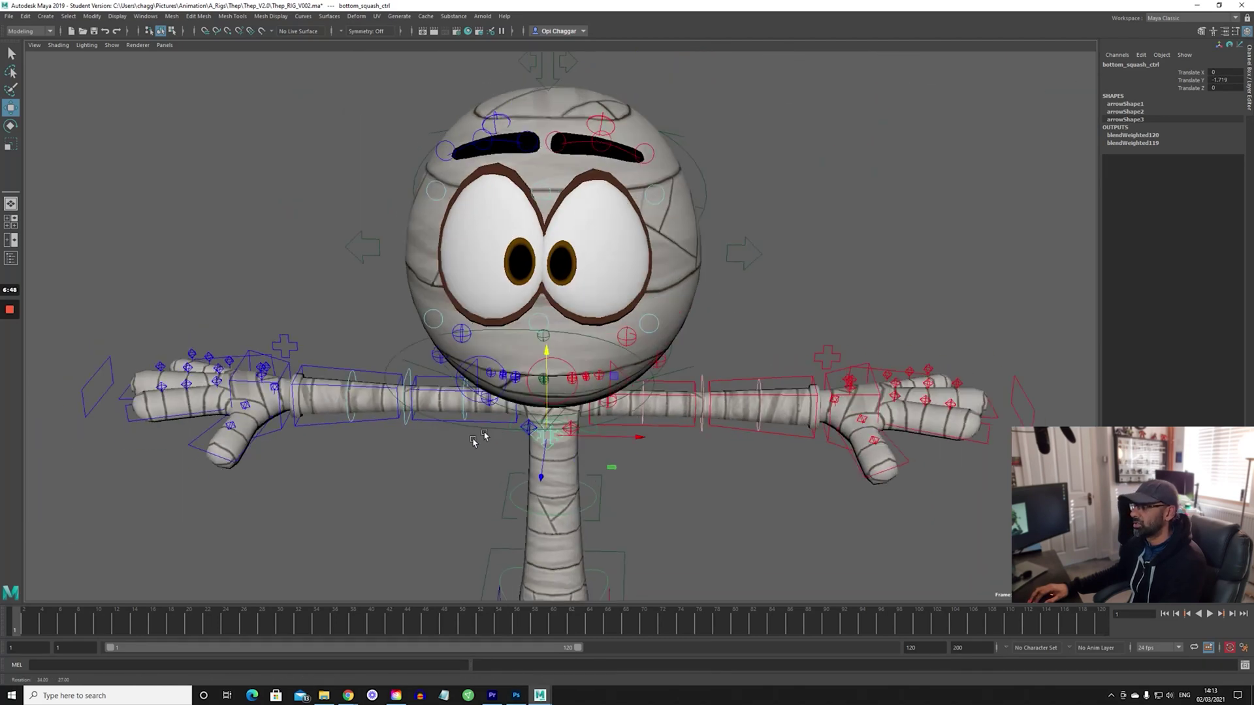
{"action": "key", "text": "ctrl+z"}
Step: Try pushing the squash control under the head upwards, and undo the change
{"action": "scroll", "coordinate": [561, 283], "scroll_direction": "down", "scroll_amount": 3}
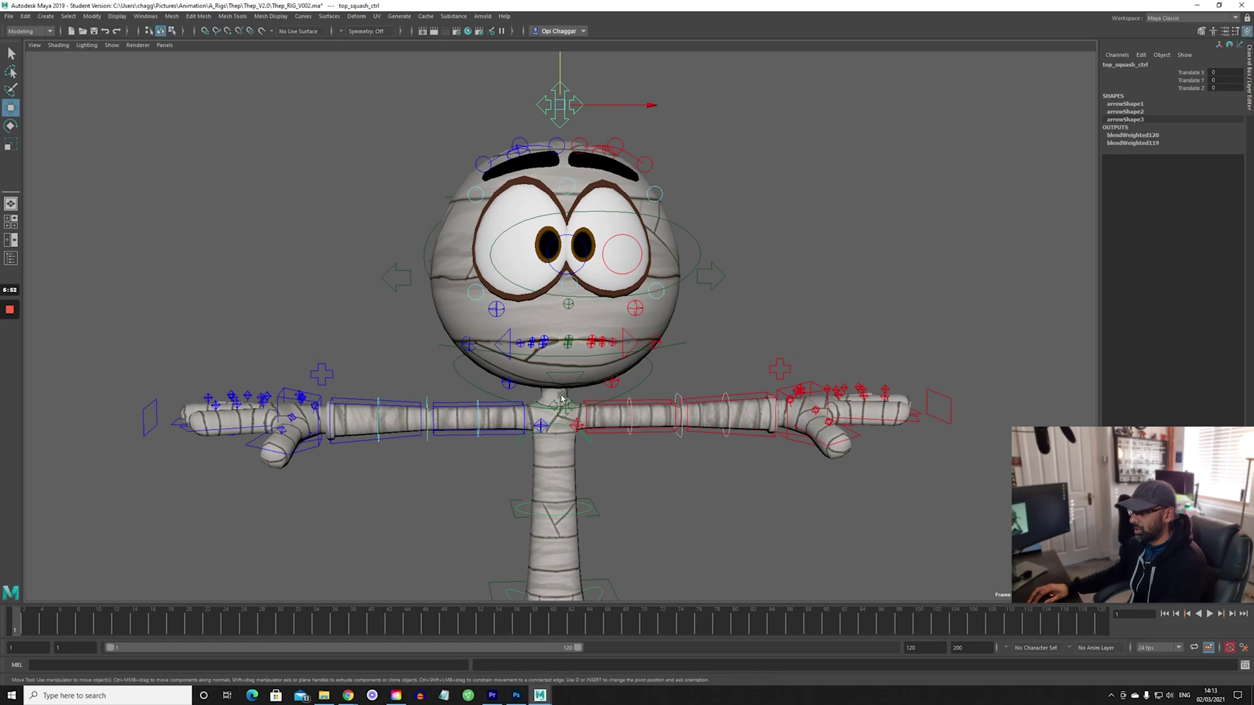
{"action": "left_click", "coordinate": [561, 397]}
{"action": "left_click_drag", "start_coordinate": [562, 398], "coordinate": [574, 353]}
{"action": "key", "text": "ctrl+z"}
Step: Select jaw_end_ctrl at the chin, try moving it down to part the lips, and undo the move
{"action": "left_click_drag", "start_coordinate": [392, 385], "coordinate": [481, 394], "text": "alt"}
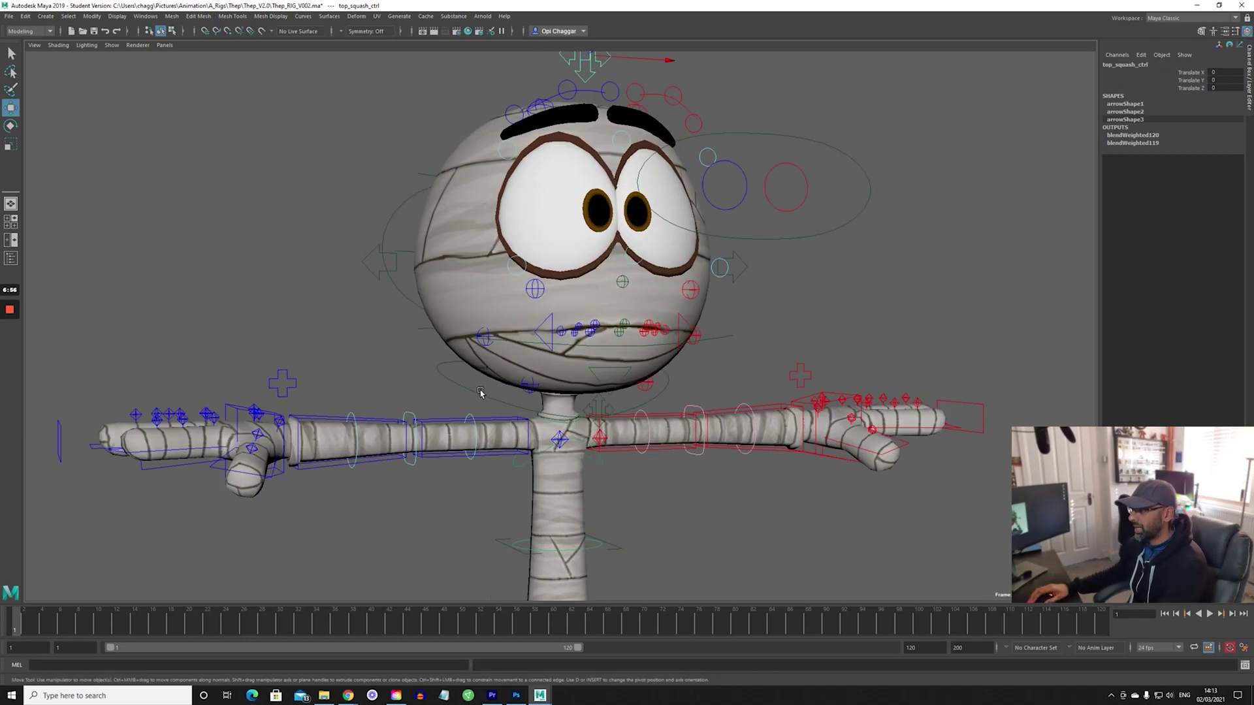
{"action": "middle_click_drag", "start_coordinate": [482, 394], "coordinate": [428, 439], "text": "alt"}
{"action": "left_click_drag", "start_coordinate": [429, 440], "coordinate": [496, 448], "text": "alt"}
{"action": "scroll", "coordinate": [439, 457], "scroll_direction": "up", "scroll_amount": 1}
{"action": "middle_click_drag", "start_coordinate": [411, 277], "coordinate": [417, 234], "text": "alt"}
{"action": "scroll", "coordinate": [453, 386], "scroll_direction": "up", "scroll_amount": 2}
{"action": "scroll", "coordinate": [457, 465], "scroll_direction": "up", "scroll_amount": 2}
{"action": "middle_click_drag", "start_coordinate": [531, 425], "coordinate": [532, 372], "text": "alt"}
{"action": "left_click_drag", "start_coordinate": [503, 465], "coordinate": [549, 438], "text": "alt"}
{"action": "left_click_drag", "start_coordinate": [611, 401], "coordinate": [584, 477], "text": "alt"}
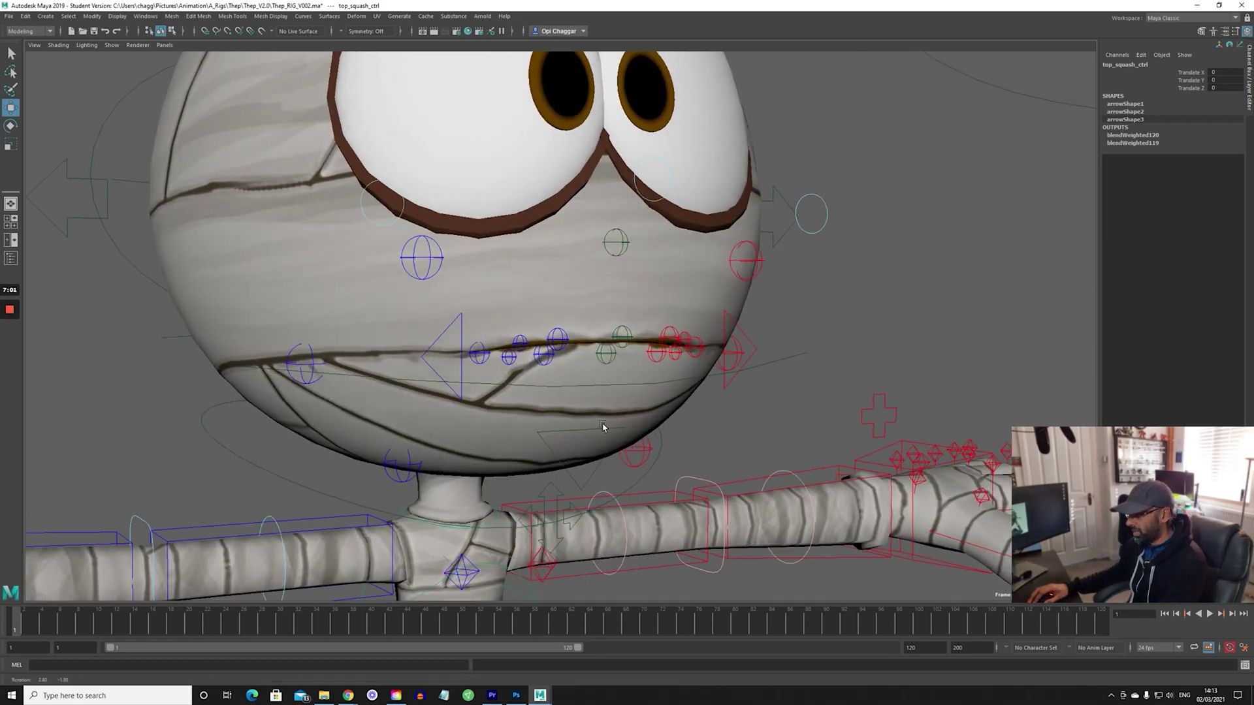
{"action": "left_click", "coordinate": [576, 482]}
{"action": "left_click_drag", "start_coordinate": [583, 410], "coordinate": [583, 455]}
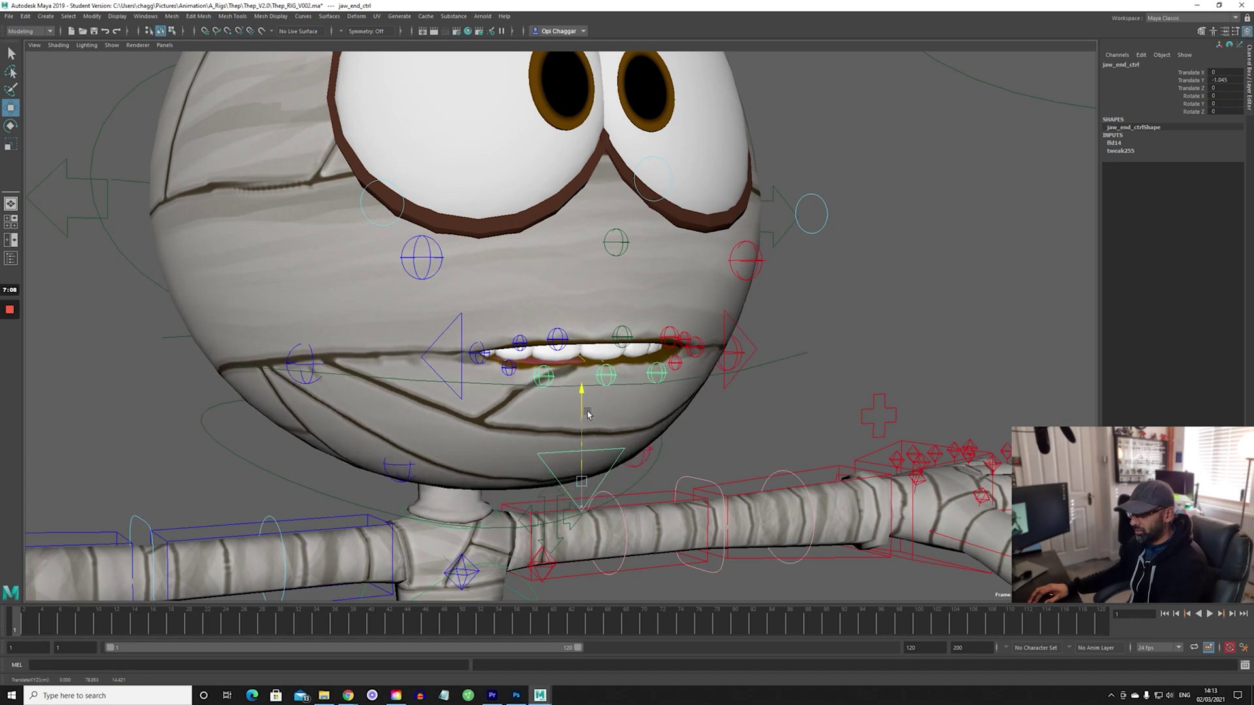
{"action": "key", "text": "ctrl+z"}
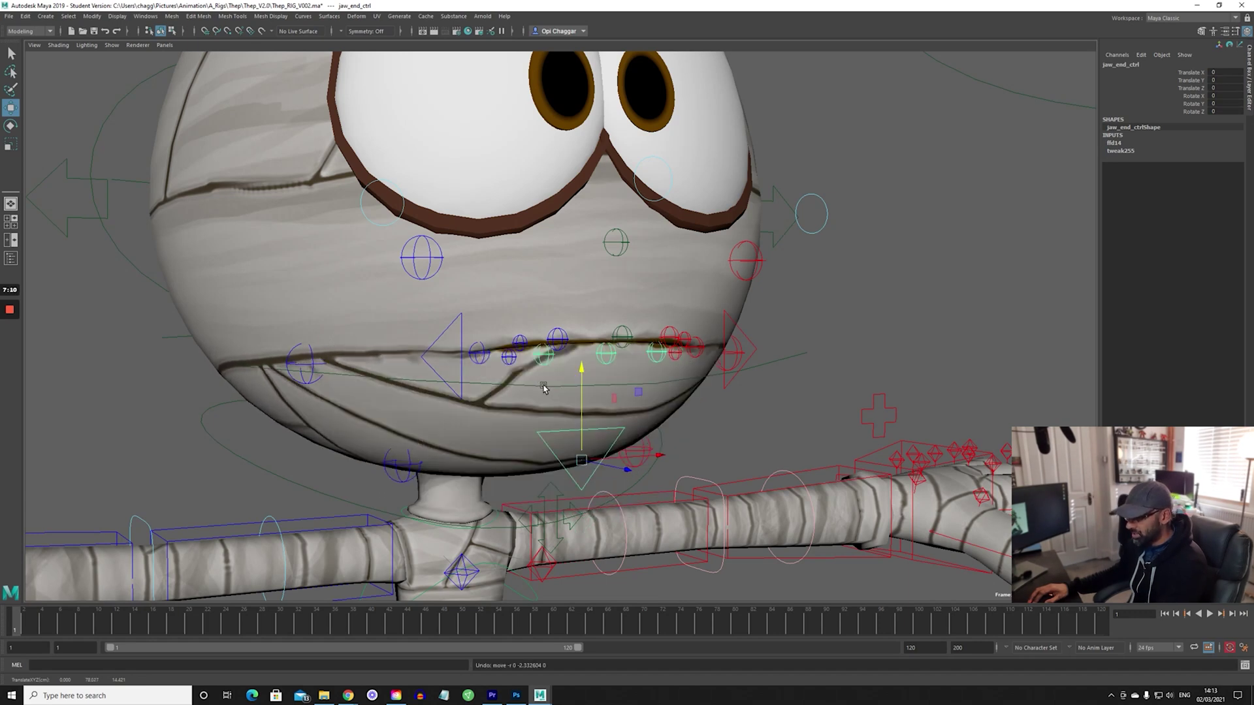
Step: Try rotating the jaw open with jaw_ctrl, and undo the rotation and the selection
{"action": "left_click", "coordinate": [565, 387]}
{"action": "key", "text": "e"}
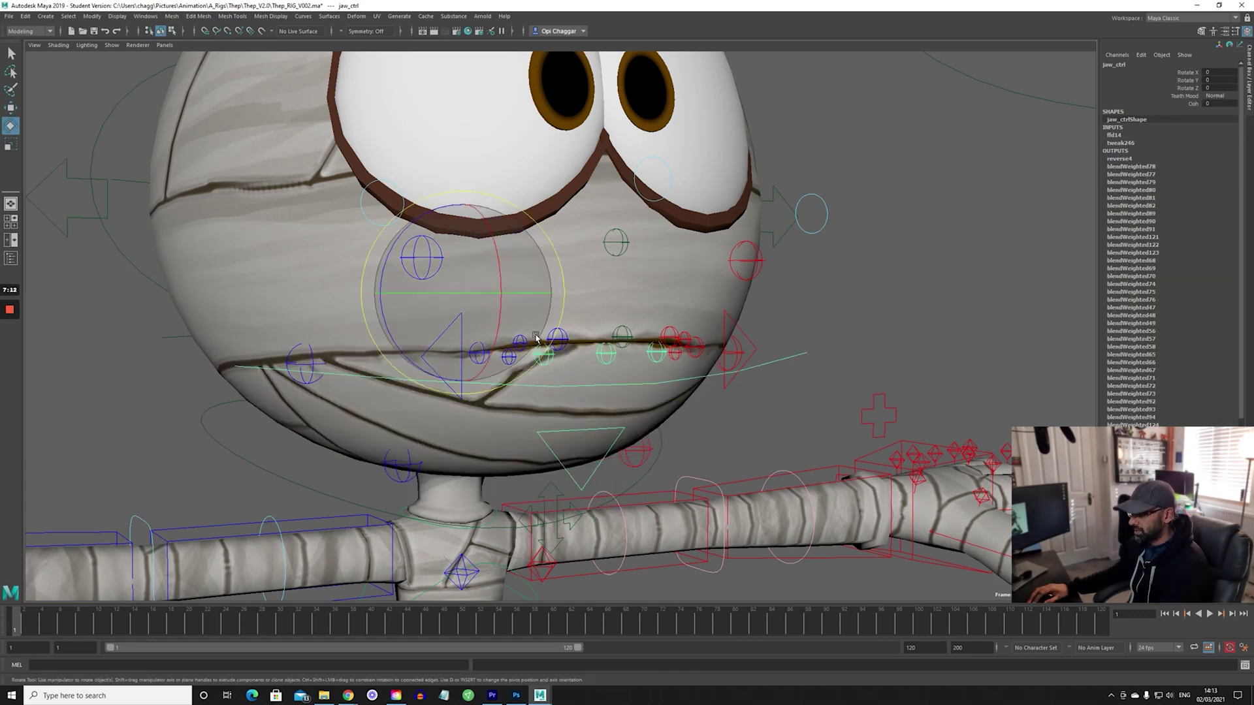
{"action": "mouse_move", "coordinate": [500, 315]}
{"action": "left_mouse_down"}
{"action": "mouse_move", "coordinate": [483, 355]}
{"action": "mouse_move", "coordinate": [499, 318]}
{"action": "mouse_move", "coordinate": [484, 353]}
{"action": "mouse_move", "coordinate": [500, 335]}
{"action": "left_mouse_up"}
{"action": "key", "text": "ctrl+z"}
{"action": "key", "text": "ctrl+z"}
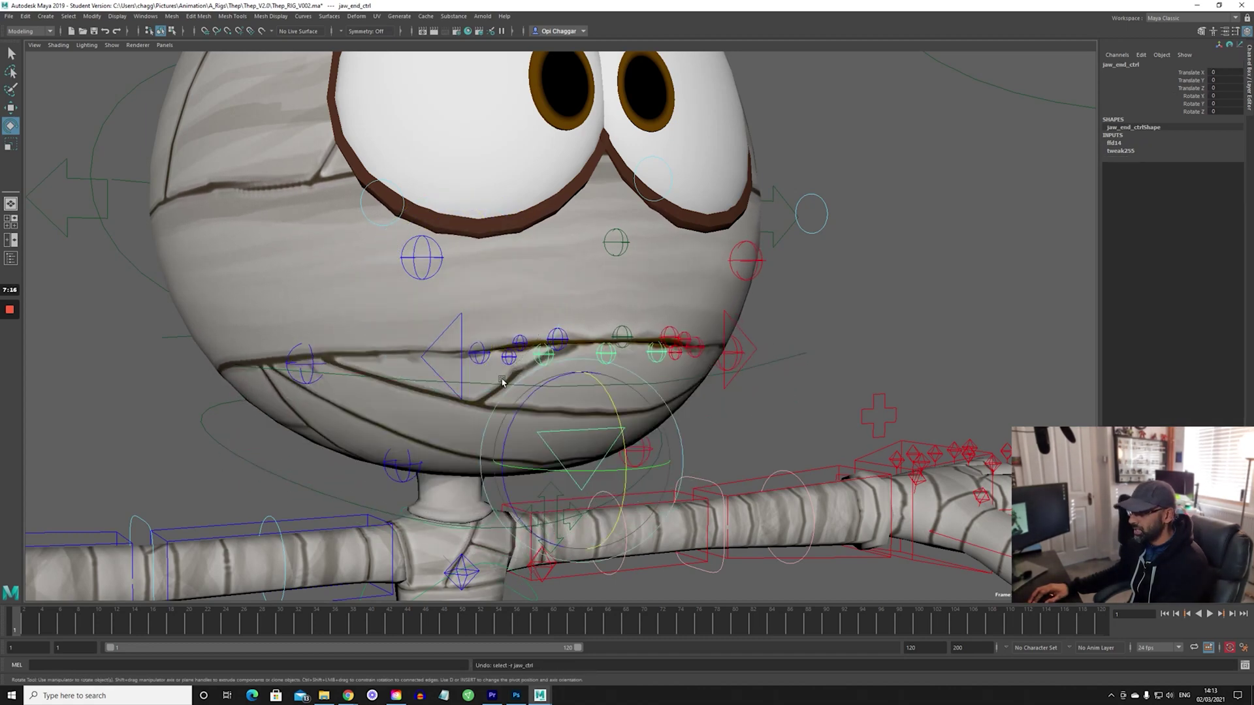
Step: Test a slight rotation of jaw_end_ctrl, undo it, and rotate jaw_ctrl to open the mouth
{"action": "left_click_drag", "start_coordinate": [546, 390], "coordinate": [552, 398], "text": "alt"}
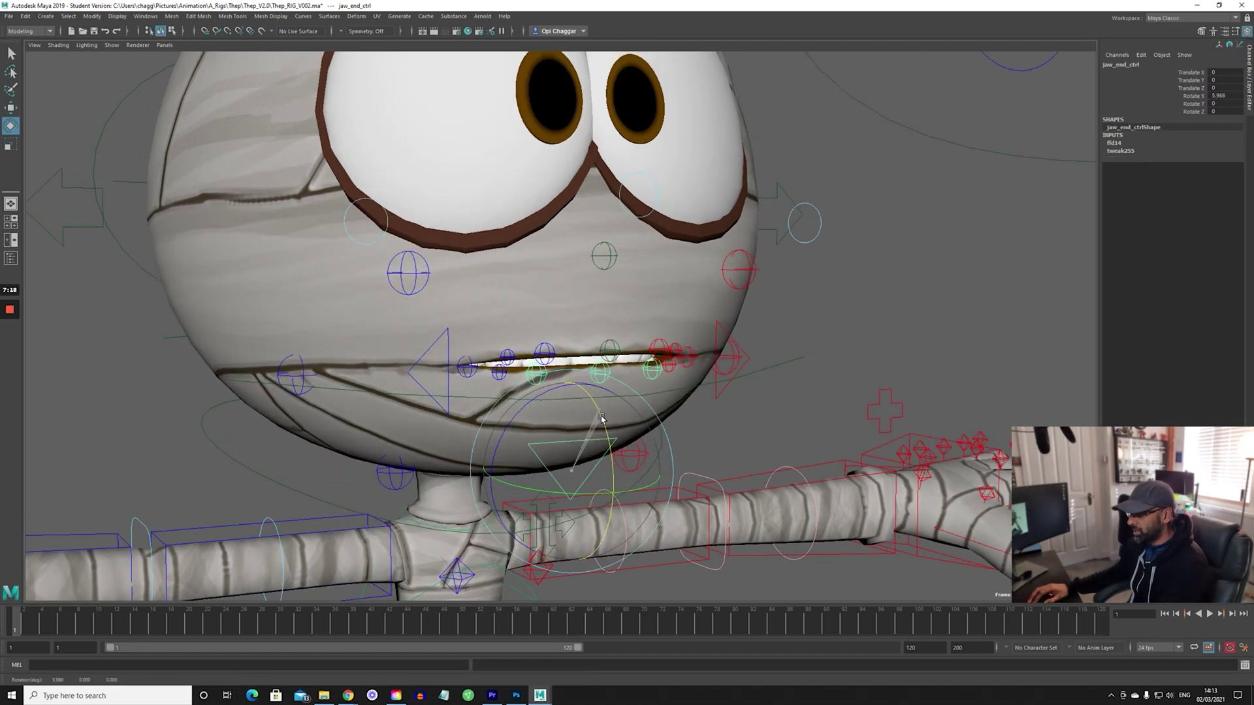
{"action": "left_click", "coordinate": [615, 370]}
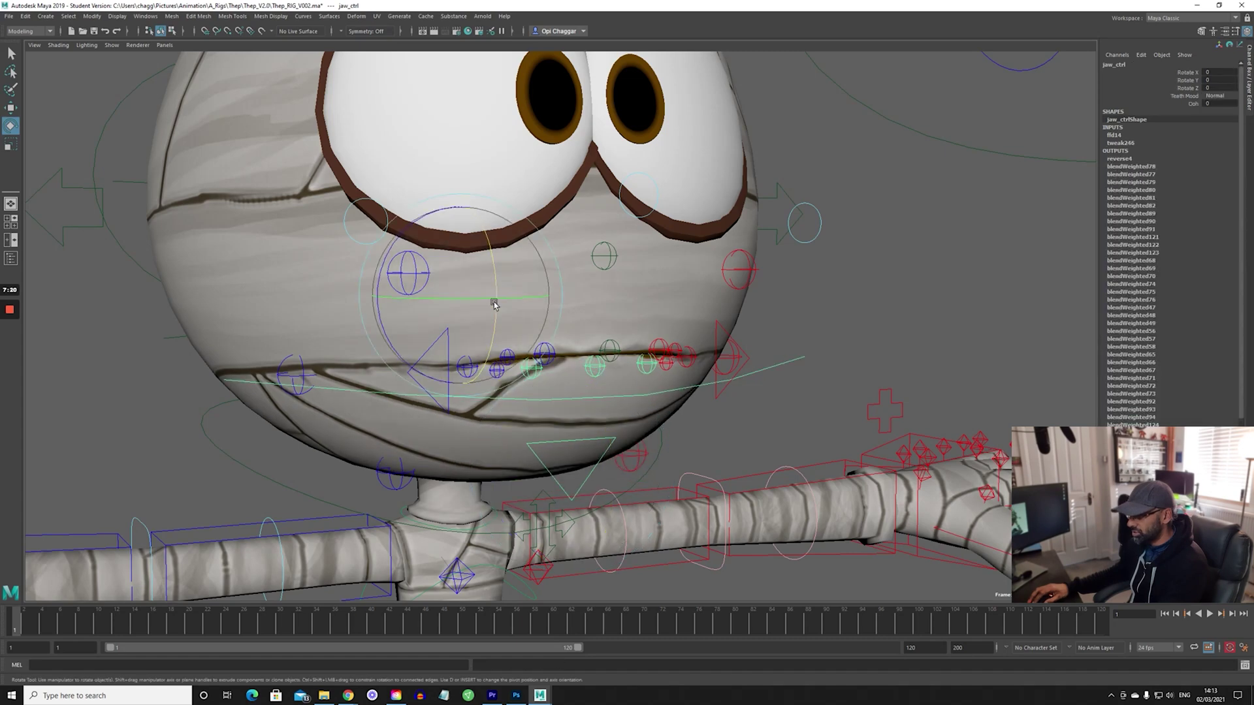
{"action": "left_click_drag", "start_coordinate": [493, 302], "coordinate": [491, 315]}
{"action": "scroll", "coordinate": [459, 423], "scroll_direction": "up", "scroll_amount": 3}
{"action": "left_click_drag", "start_coordinate": [509, 427], "coordinate": [611, 418], "text": "alt"}
{"action": "left_click_drag", "start_coordinate": [282, 323], "coordinate": [318, 346], "text": "alt"}
Step: Select the side mouth controls on both sides and move them up to raise the mouth corners into a smile
{"action": "left_click", "coordinate": [116, 337]}
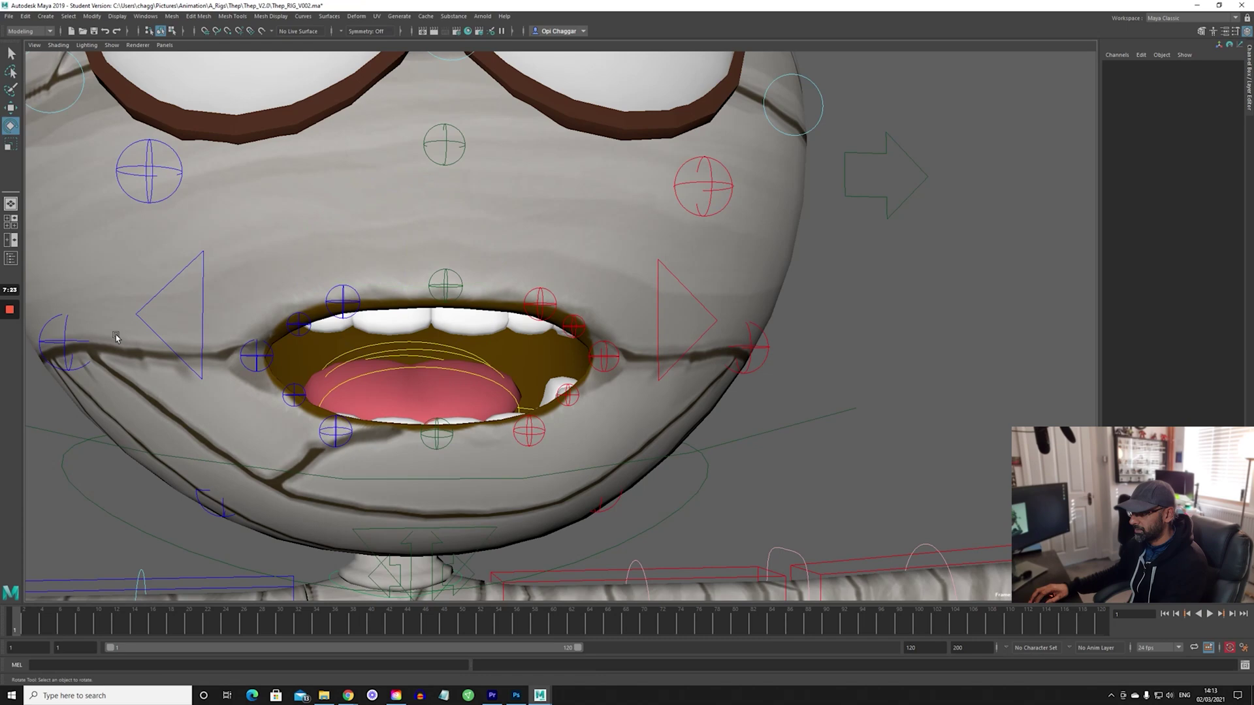
{"action": "left_click", "coordinate": [200, 333]}
{"action": "left_click_drag", "start_coordinate": [463, 365], "coordinate": [486, 388], "text": "alt"}
{"action": "scroll", "coordinate": [487, 388], "scroll_direction": "down", "scroll_amount": 2}
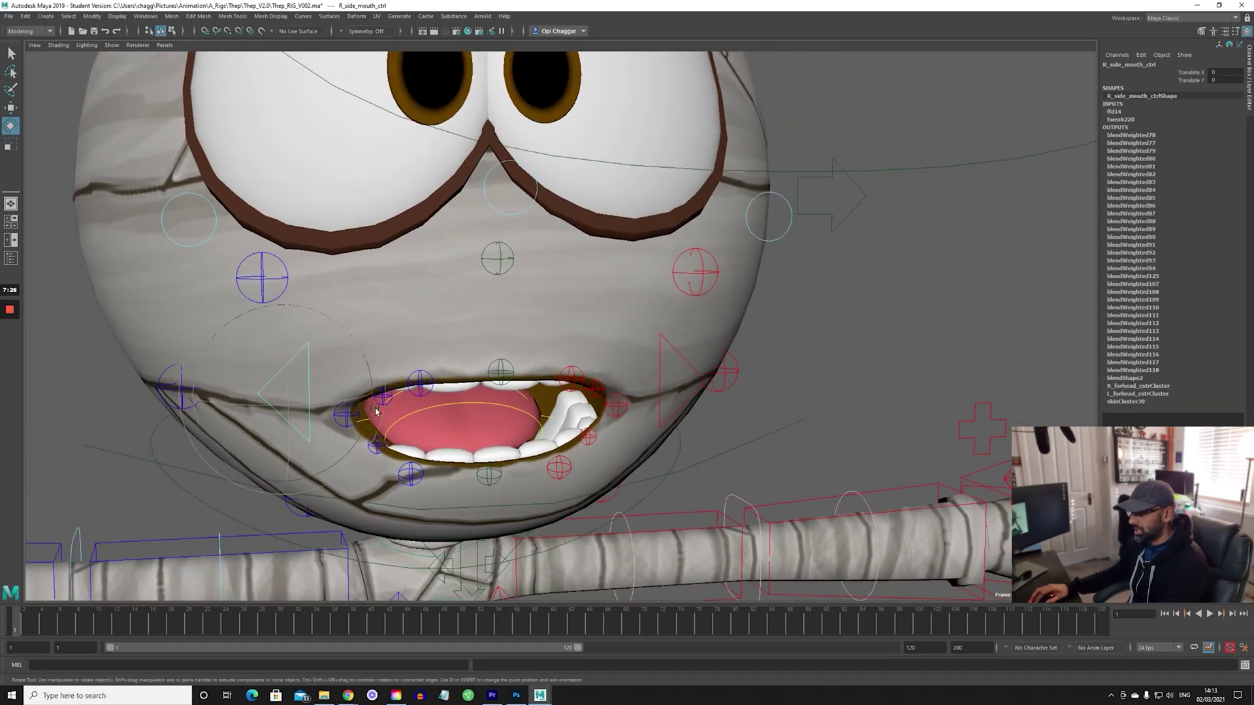
{"action": "left_click", "coordinate": [660, 405], "text": "shift"}
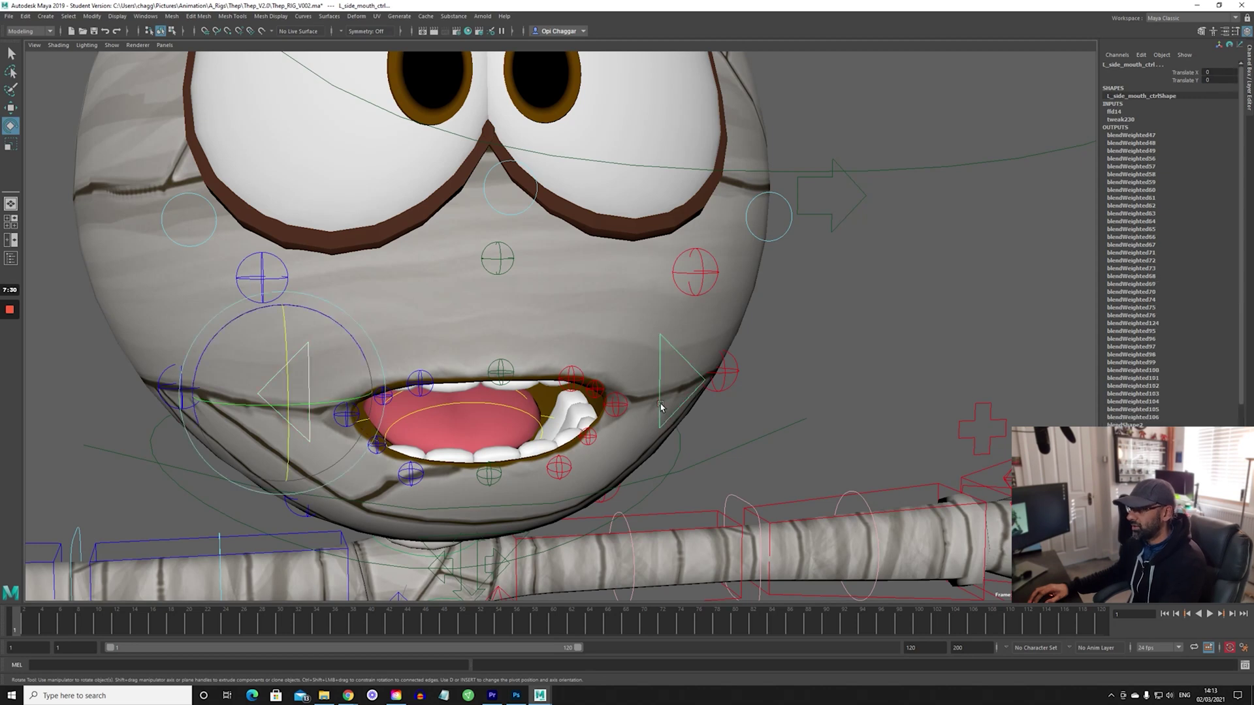
{"action": "key", "text": "w"}
{"action": "left_click_drag", "start_coordinate": [282, 322], "coordinate": [299, 250]}
Step: Raise the upper lip controls on both sides and at the centre to expose the upper teeth
{"action": "left_click", "coordinate": [375, 358]}
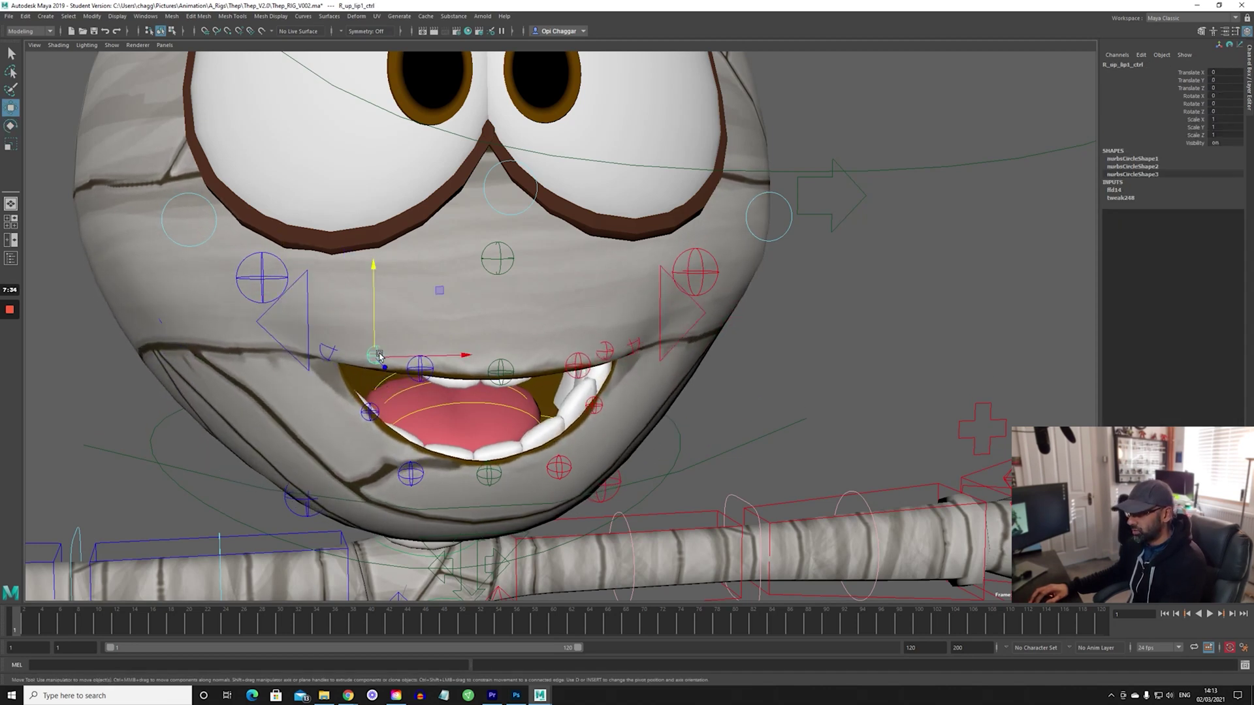
{"action": "left_click", "coordinate": [607, 351]}
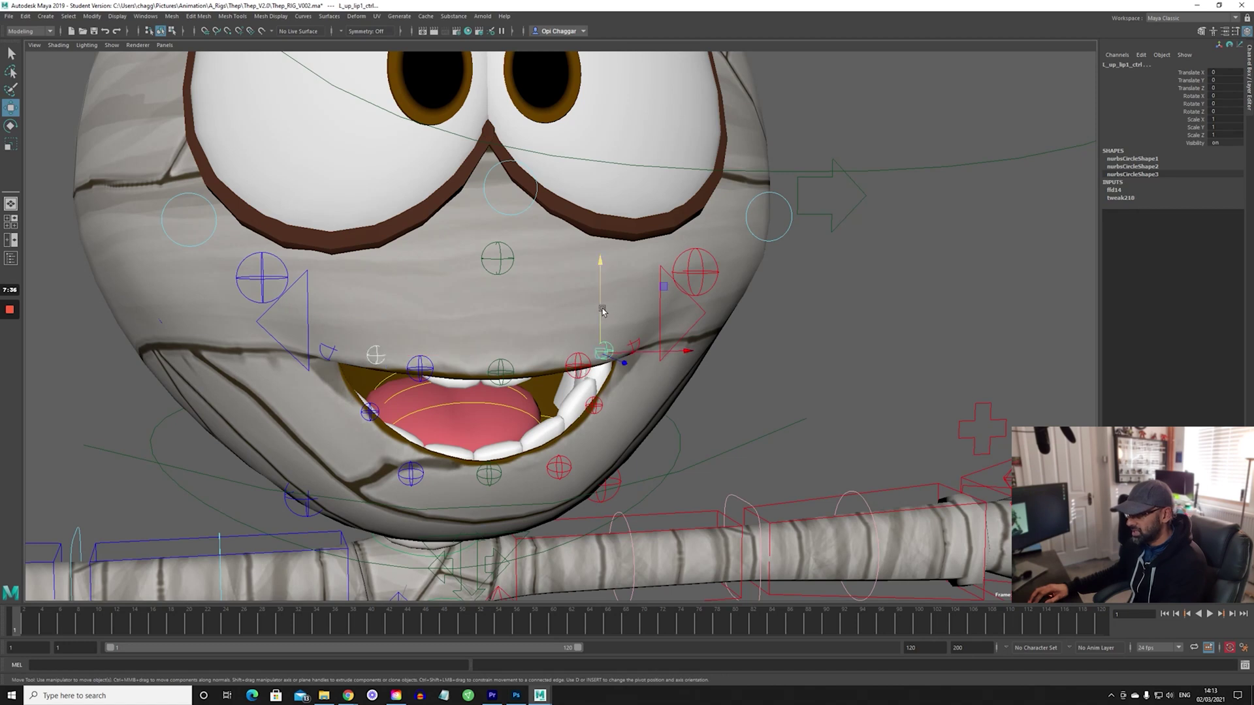
{"action": "left_click_drag", "start_coordinate": [602, 310], "coordinate": [602, 292]}
{"action": "left_click", "coordinate": [576, 365]}
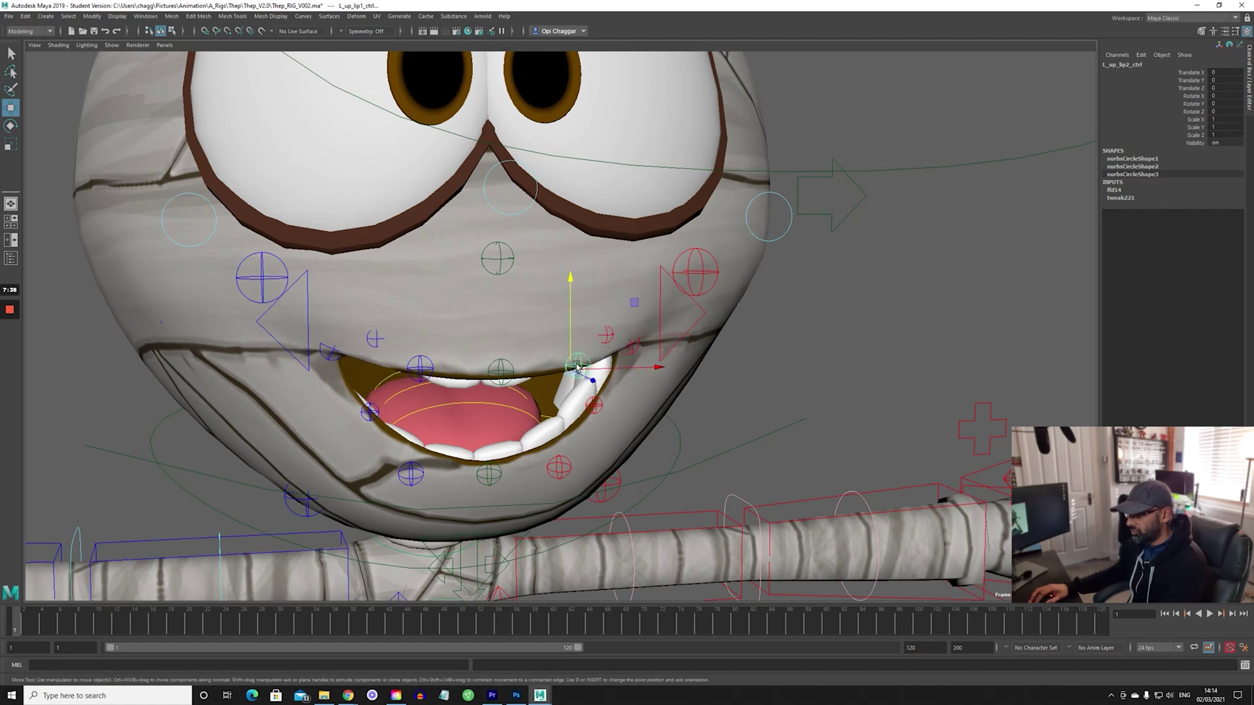
{"action": "left_click", "coordinate": [428, 374]}
{"action": "left_click_drag", "start_coordinate": [417, 332], "coordinate": [429, 297]}
{"action": "left_click", "coordinate": [499, 371]}
{"action": "left_click_drag", "start_coordinate": [496, 348], "coordinate": [498, 314]}
Step: Select all the lower lip controls together and try moving them down
{"action": "left_click", "coordinate": [369, 411]}
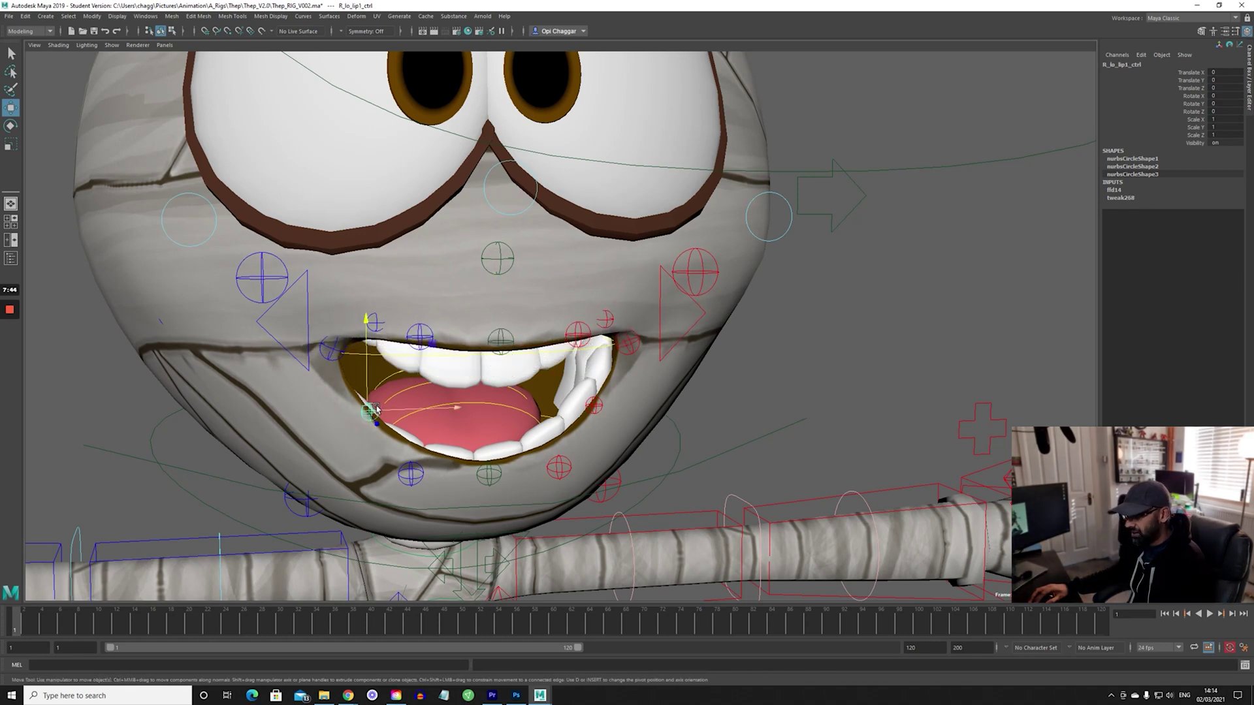
{"action": "left_click", "coordinate": [596, 404], "text": "shift"}
{"action": "left_click", "coordinate": [410, 473], "text": "shift"}
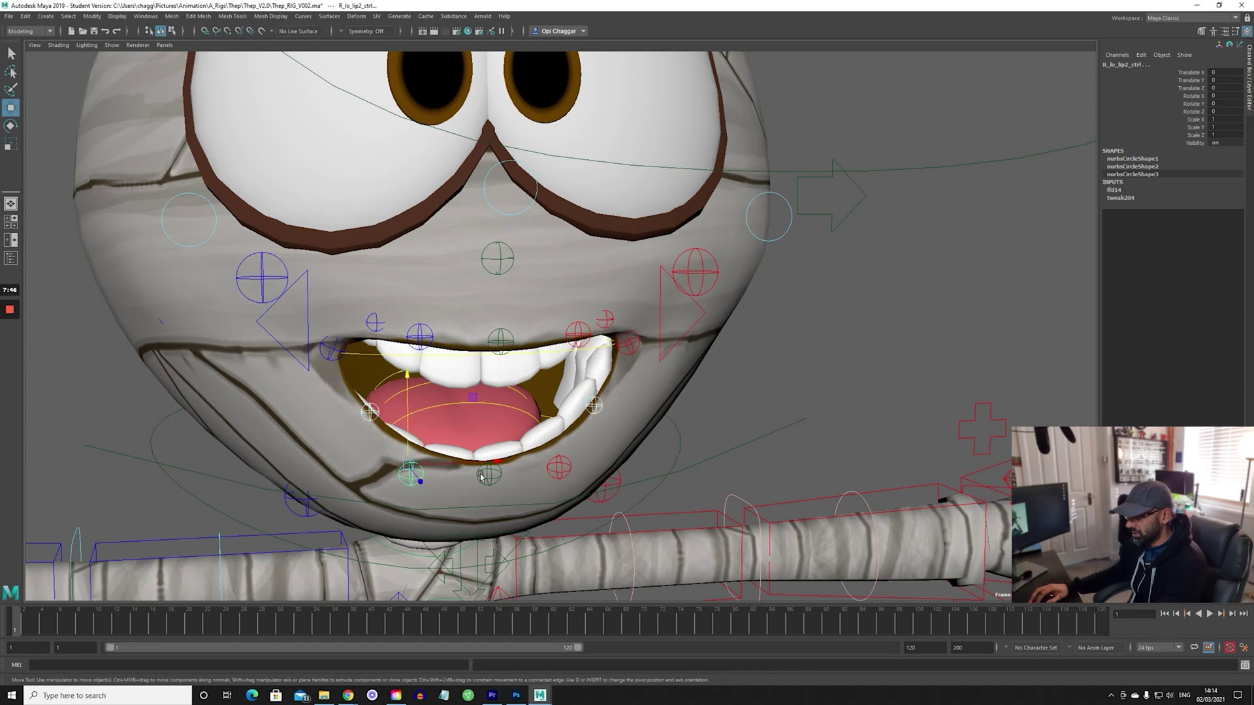
{"action": "left_click", "coordinate": [489, 472], "text": "shift"}
{"action": "left_click", "coordinate": [556, 467], "text": "shift"}
{"action": "left_click_drag", "start_coordinate": [553, 414], "coordinate": [552, 439]}
Step: Undo the lip and mouth corner changes back to the plain open-jaw pose
{"action": "key", "text": "ctrl+z"}
{"action": "key", "text": "ctrl+z"}
{"action": "key", "text": "ctrl+z"}
{"action": "key", "text": "ctrl+z"}
{"action": "key", "text": "ctrl+z"}
{"action": "key", "text": "ctrl+z"}
{"action": "key", "text": "ctrl+z"}
{"action": "key", "text": "ctrl+z"}
{"action": "key", "text": "ctrl+z"}
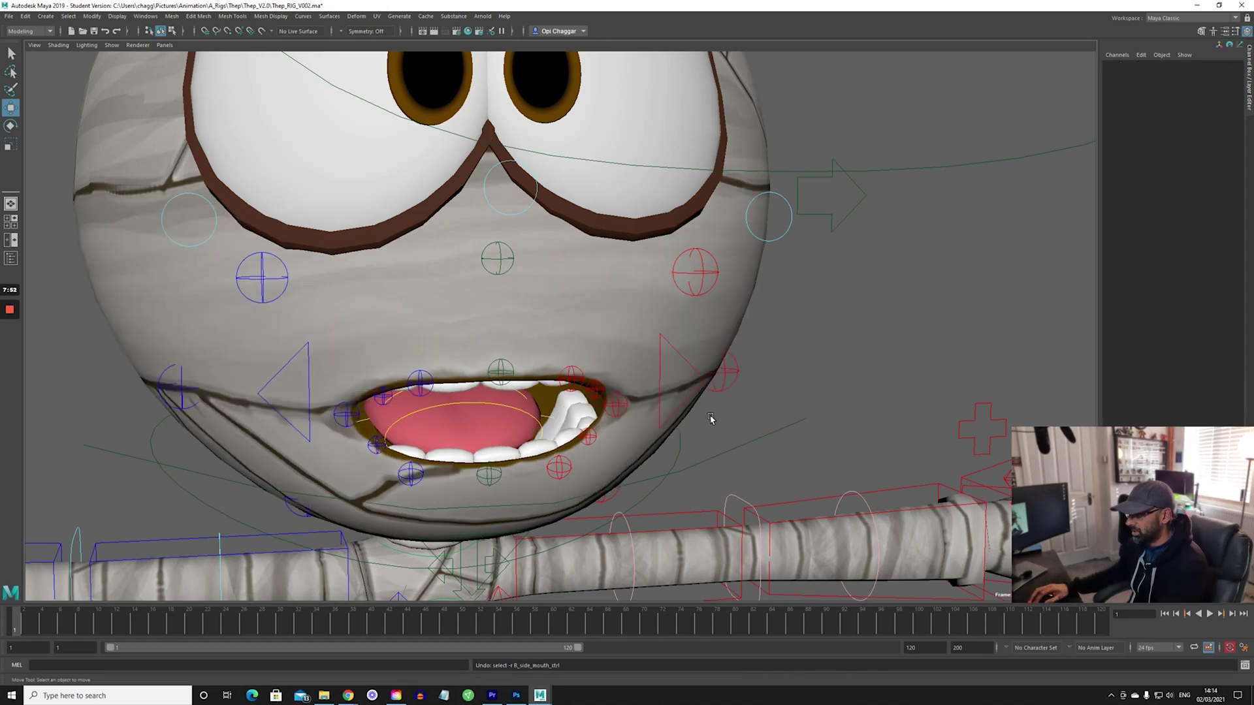
Step: Try lowering both upper cheek controls together with nose_ctrl, and undo the move
{"action": "left_click_drag", "start_coordinate": [711, 418], "coordinate": [697, 420], "text": "alt"}
{"action": "left_click_drag", "start_coordinate": [668, 375], "coordinate": [418, 300], "text": "alt"}
{"action": "left_click", "coordinate": [411, 295]}
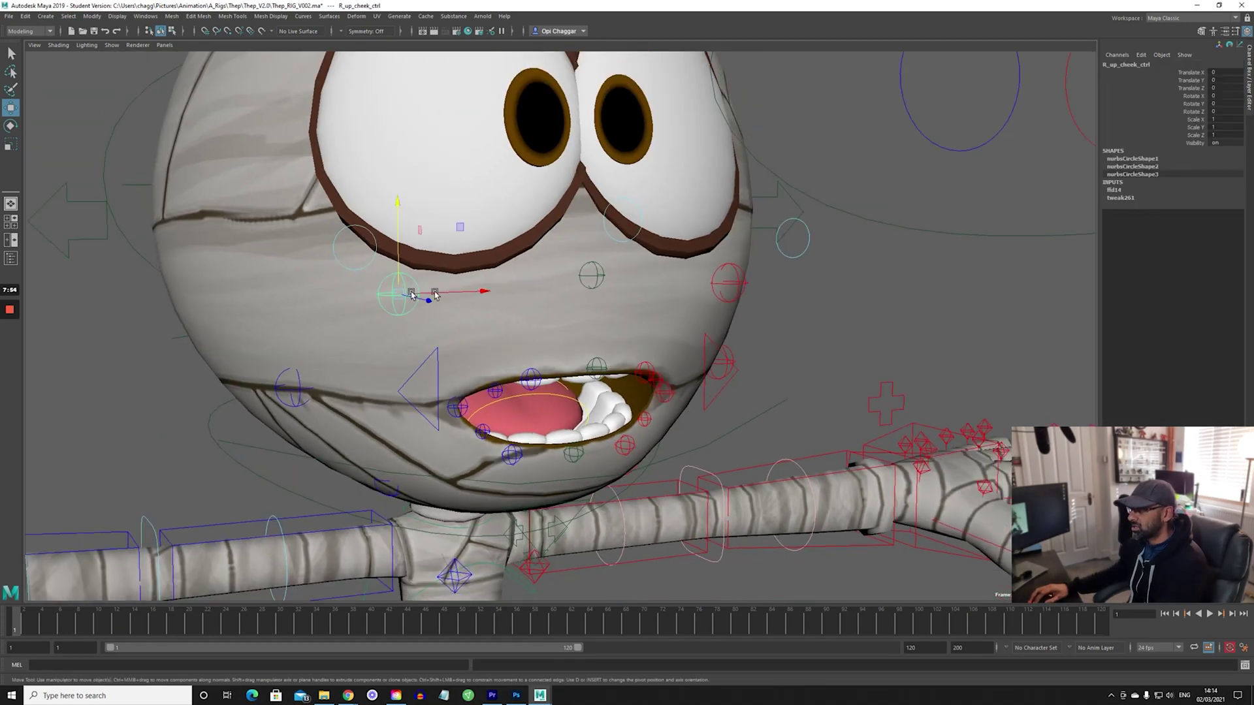
{"action": "left_click", "coordinate": [597, 278]}
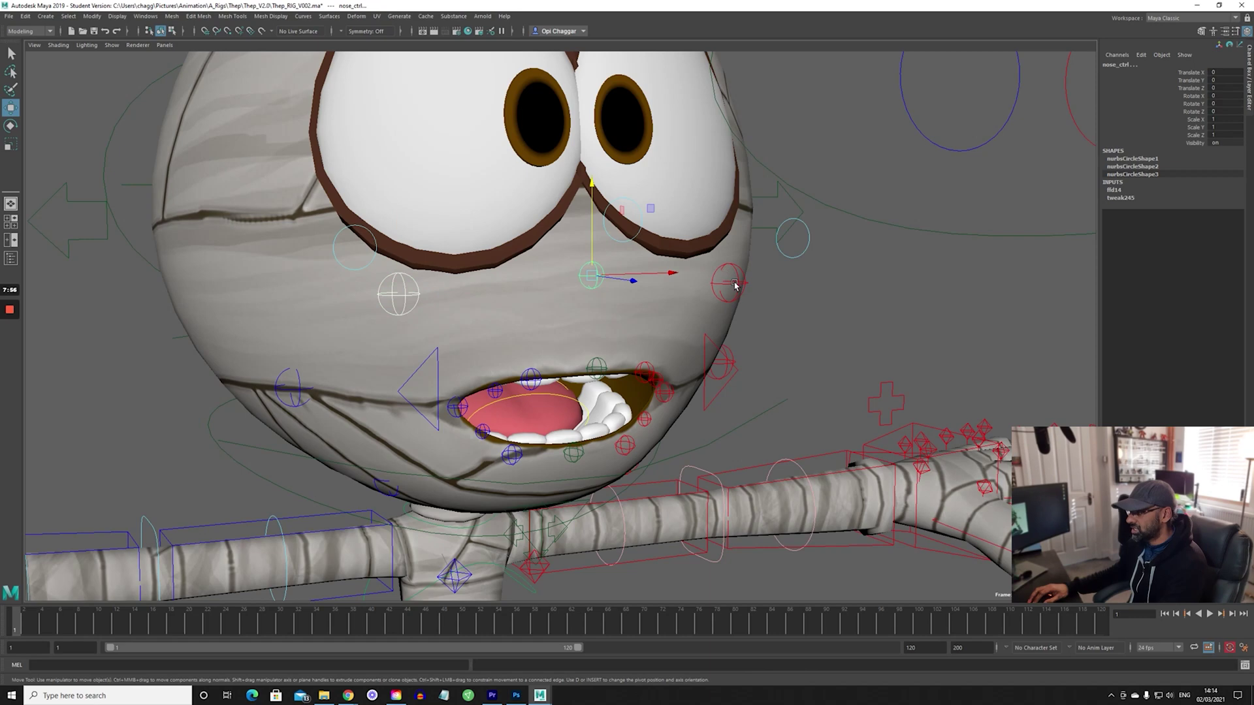
{"action": "left_click", "coordinate": [734, 286]}
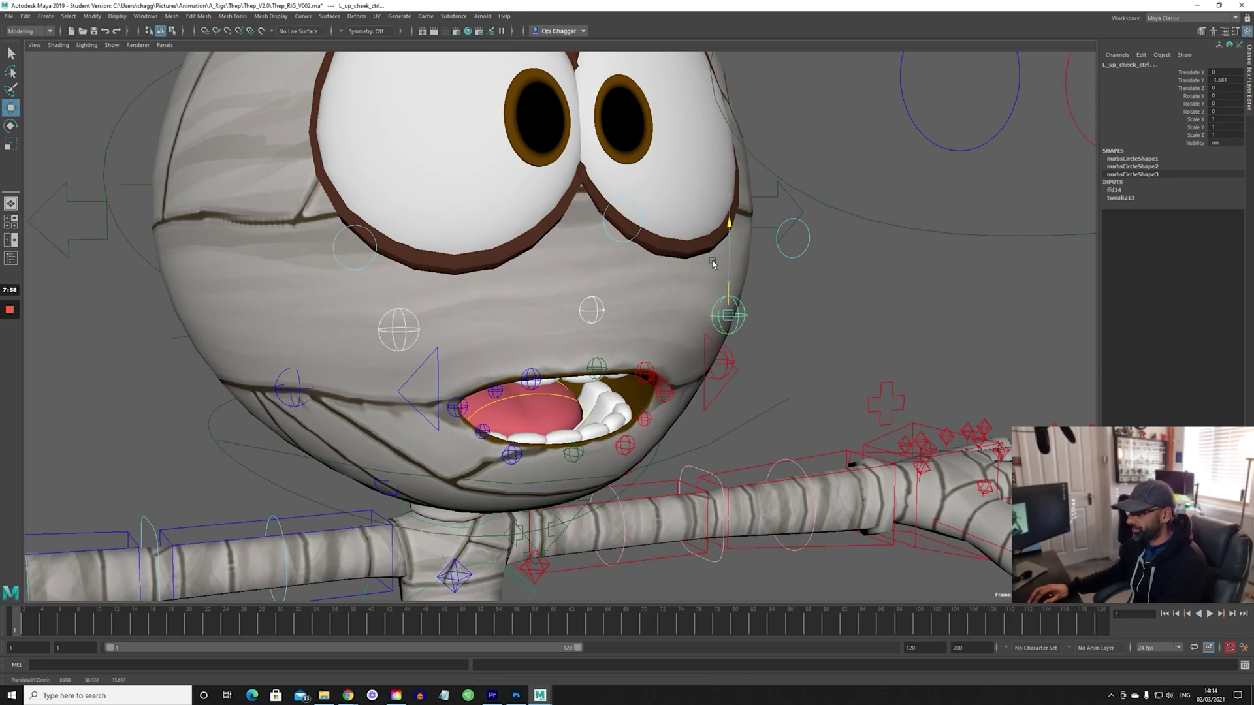
{"action": "key", "text": "ctrl+z"}
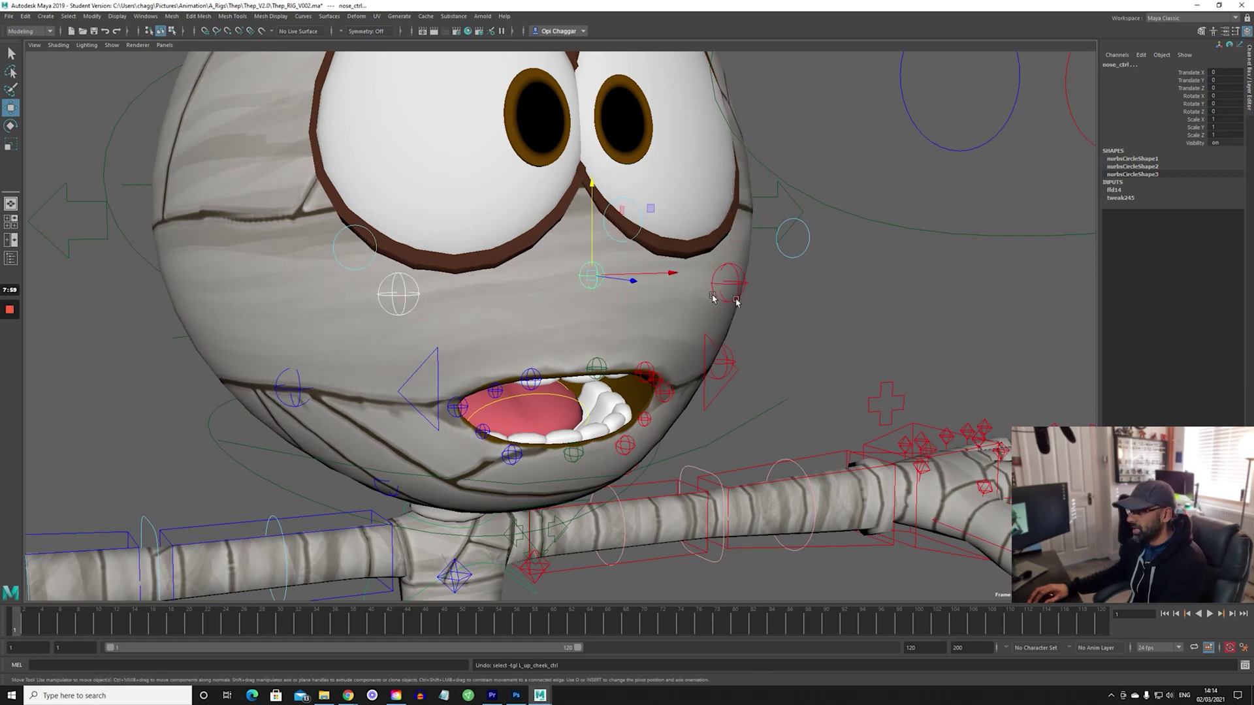
Step: Select the cheek and chin controls on both sides, try moving them down together, and undo the move
{"action": "left_click", "coordinate": [300, 404]}
{"action": "left_click_drag", "start_coordinate": [300, 404], "coordinate": [642, 392], "text": "alt"}
{"action": "left_click", "coordinate": [655, 320], "text": "shift"}
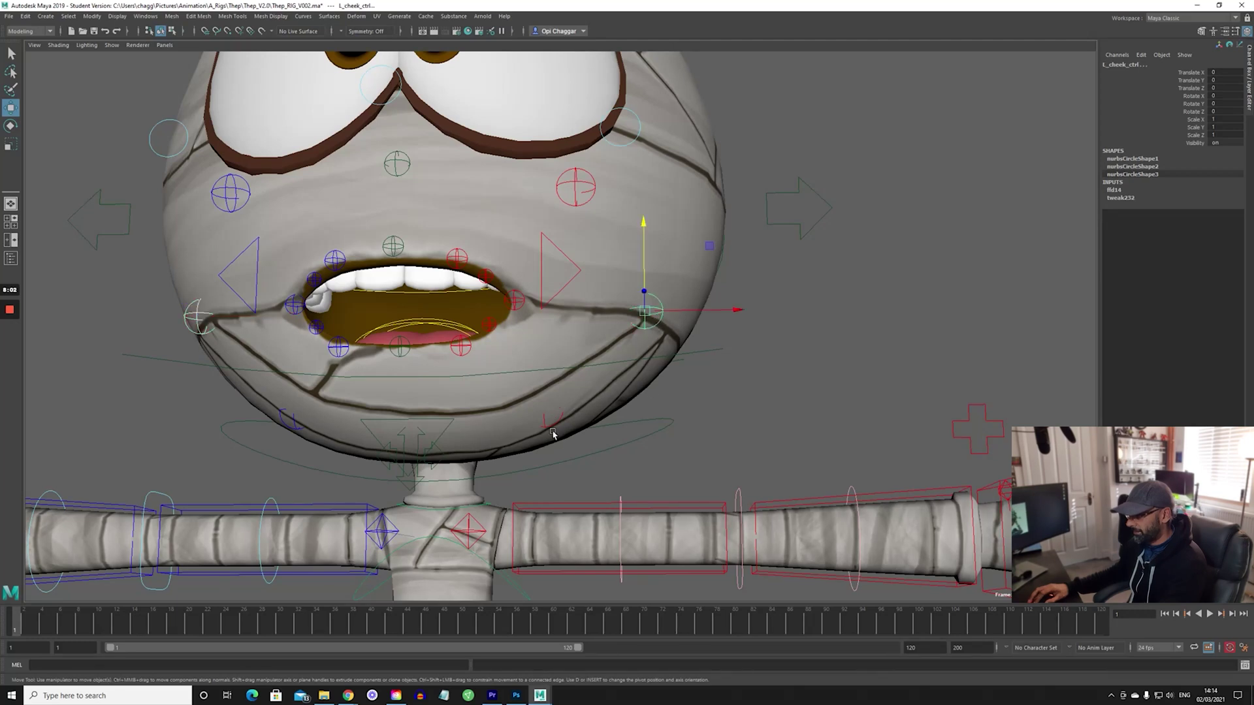
{"action": "left_click", "coordinate": [552, 431], "text": "shift"}
{"action": "key", "text": "ctrl+z"}
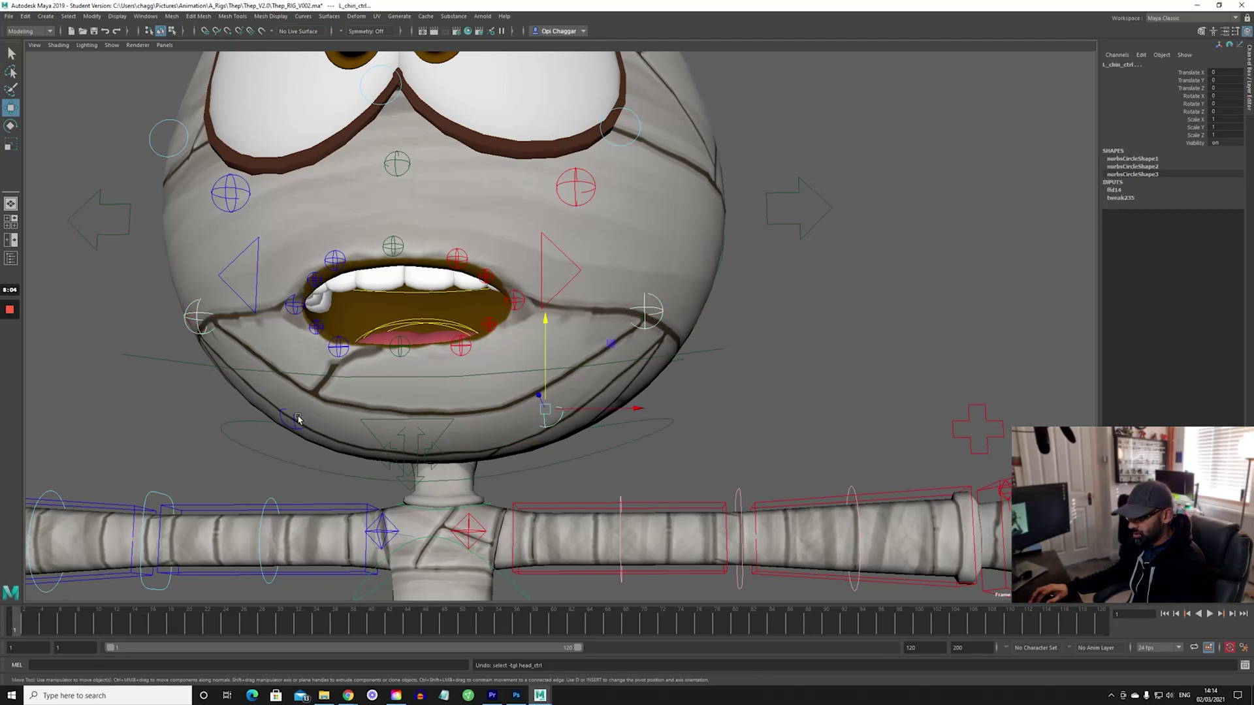
{"action": "left_click", "coordinate": [292, 415], "text": "shift"}
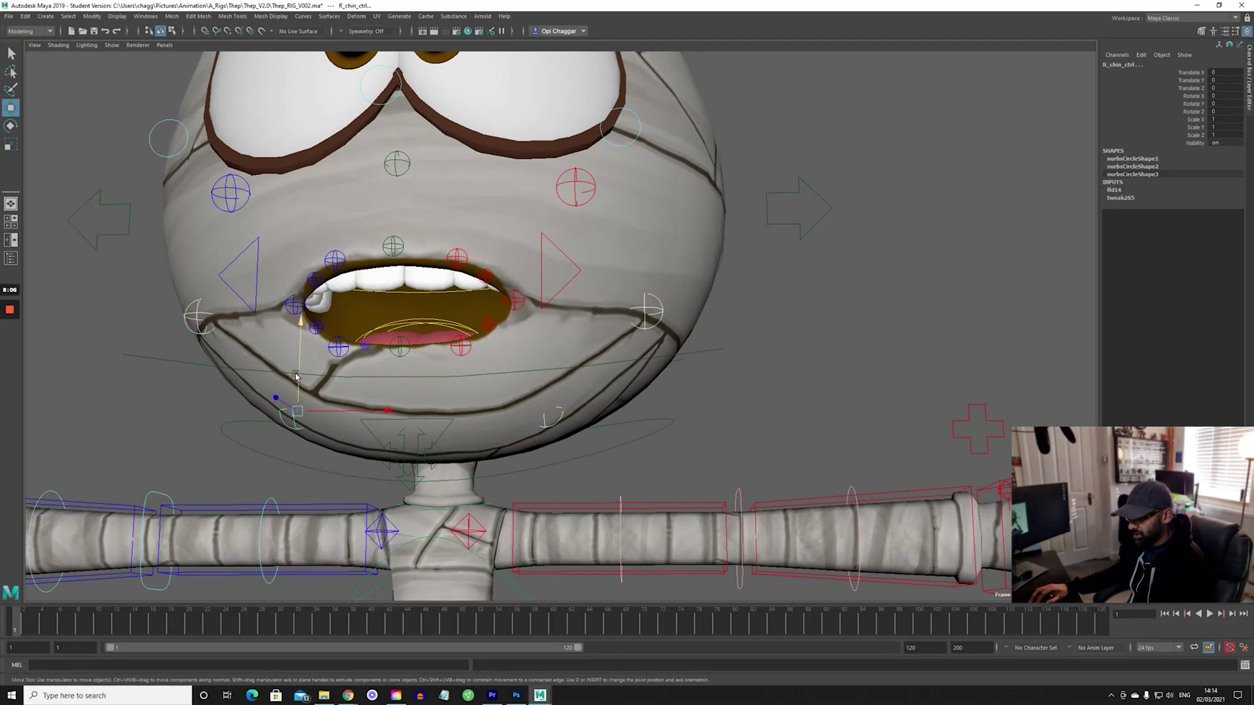
{"action": "left_click_drag", "start_coordinate": [296, 376], "coordinate": [301, 414]}
{"action": "key", "text": "ctrl+z"}
Step: Try the light-blue control below the character's right eye, and undo the change and its selection
{"action": "left_click_drag", "start_coordinate": [357, 327], "coordinate": [388, 382], "text": "alt"}
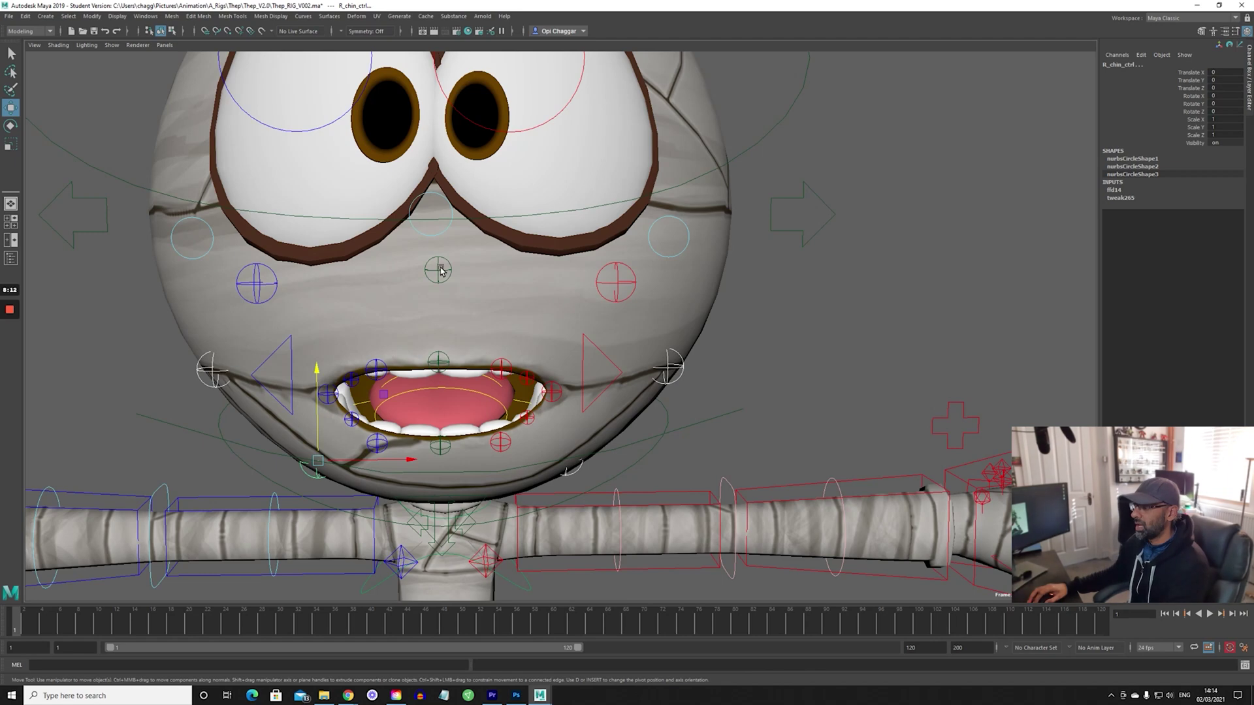
{"action": "left_click_drag", "start_coordinate": [429, 290], "coordinate": [338, 234], "text": "alt"}
{"action": "left_click", "coordinate": [329, 323]}
{"action": "key", "text": "ctrl+z"}
{"action": "key", "text": "ctrl+z"}
{"action": "key", "text": "ctrl+z"}
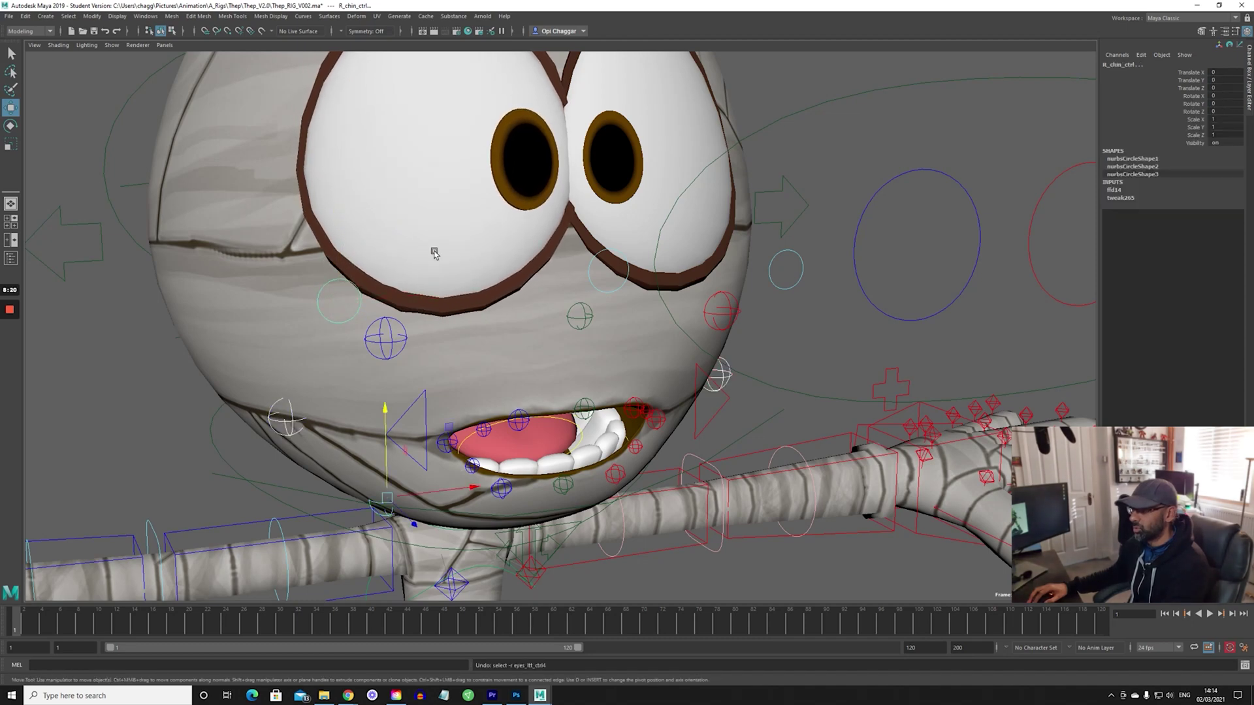
Step: Select the light-blue upper controls beside the eyes on both sides of the head in turn
{"action": "right_click_drag", "start_coordinate": [496, 266], "coordinate": [388, 275], "text": "alt"}
{"action": "middle_click_drag", "start_coordinate": [388, 276], "coordinate": [342, 216], "text": "alt"}
{"action": "left_click_drag", "start_coordinate": [342, 216], "coordinate": [442, 286], "text": "alt"}
{"action": "middle_click_drag", "start_coordinate": [442, 285], "coordinate": [428, 329], "text": "alt"}
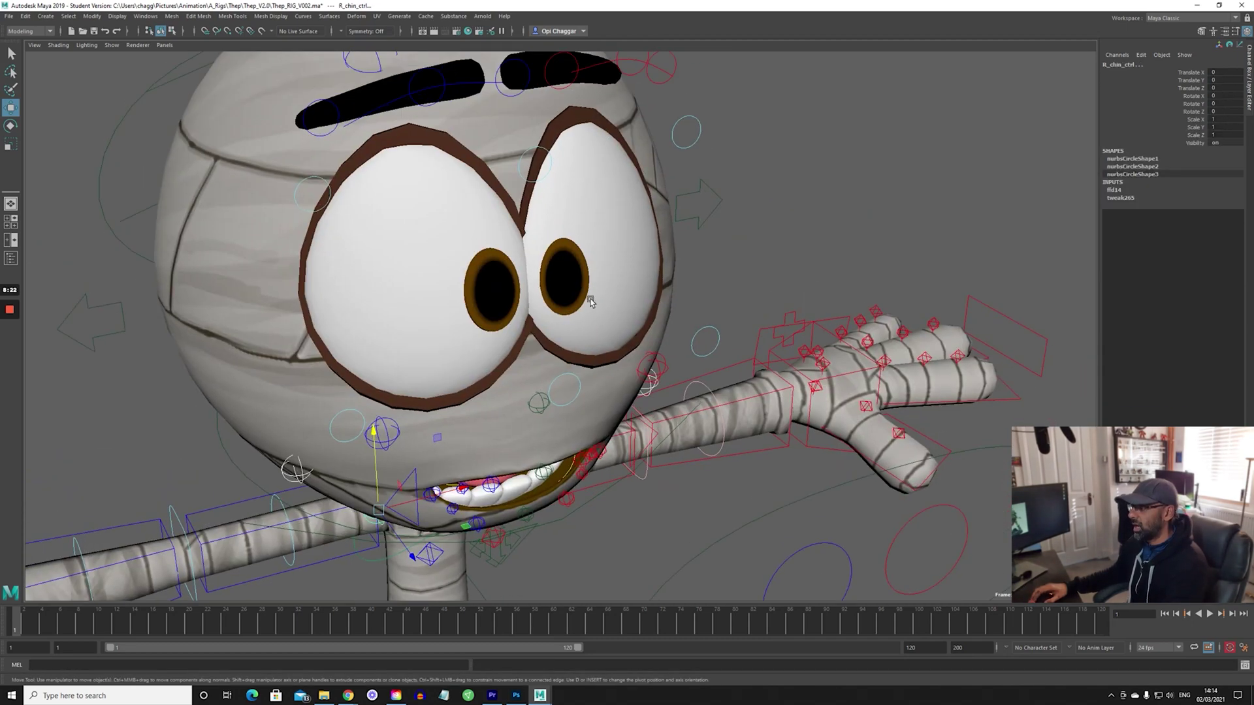
{"action": "scroll", "coordinate": [591, 307], "scroll_direction": "down", "scroll_amount": 2}
{"action": "left_click_drag", "start_coordinate": [591, 314], "coordinate": [552, 343], "text": "alt"}
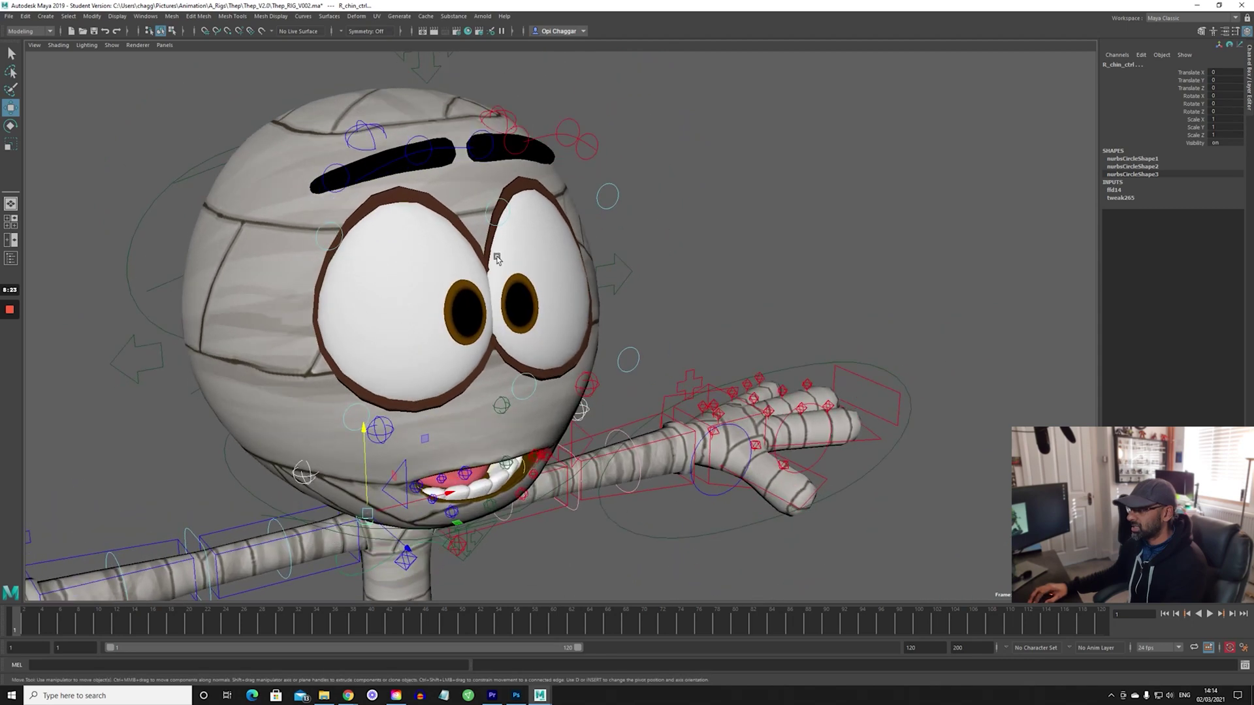
{"action": "left_click", "coordinate": [488, 212]}
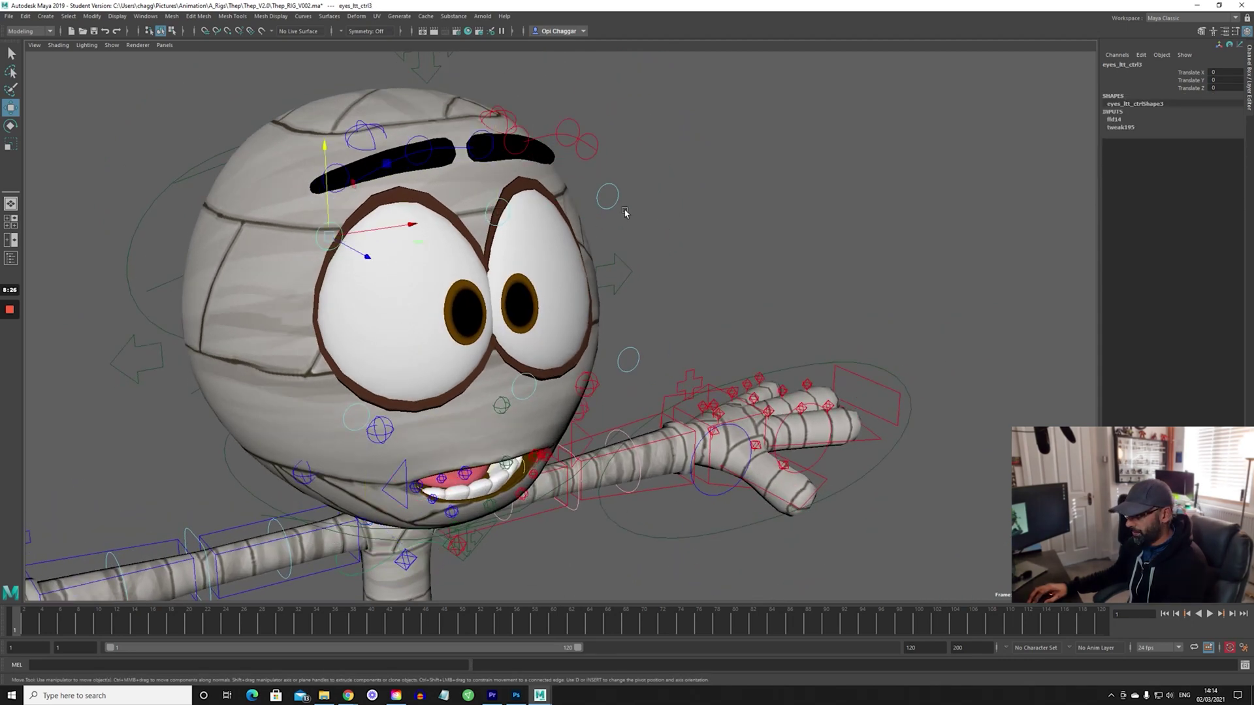
{"action": "left_click", "coordinate": [607, 195]}
Step: Try moving mid_squash_ctrl sideways to squash the middle of the head, and undo the move
{"action": "mouse_move", "coordinate": [632, 280]}
{"action": "left_mouse_down", "text": "alt"}
{"action": "mouse_move", "coordinate": [611, 278]}
{"action": "mouse_move", "coordinate": [647, 294]}
{"action": "left_mouse_up", "text": "alt"}
{"action": "left_click", "coordinate": [630, 276]}
{"action": "mouse_move", "coordinate": [466, 287]}
{"action": "left_mouse_down"}
{"action": "mouse_move", "coordinate": [448, 279]}
{"action": "mouse_move", "coordinate": [492, 283]}
{"action": "mouse_move", "coordinate": [442, 279]}
{"action": "mouse_move", "coordinate": [502, 282]}
{"action": "mouse_move", "coordinate": [420, 280]}
{"action": "mouse_move", "coordinate": [518, 282]}
{"action": "mouse_move", "coordinate": [459, 280]}
{"action": "left_mouse_up"}
{"action": "key", "text": "ctrl+z"}
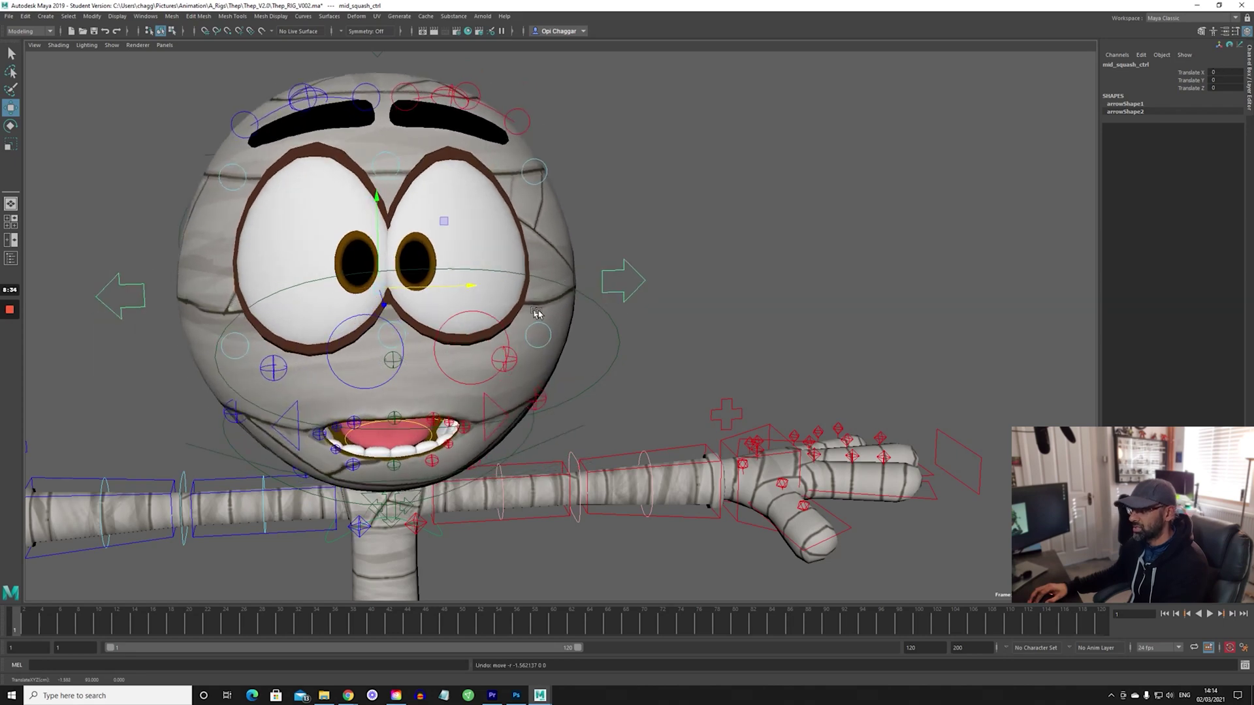
Step: Try the large aim control surrounding both eye targets, undo the change, and clear the selection
{"action": "left_click_drag", "start_coordinate": [537, 315], "coordinate": [584, 325], "text": "alt"}
{"action": "left_click", "coordinate": [654, 379]}
{"action": "left_click_drag", "start_coordinate": [751, 349], "coordinate": [733, 285], "text": "alt"}
{"action": "left_click", "coordinate": [851, 302]}
{"action": "key", "text": "ctrl+z"}
{"action": "left_click", "coordinate": [794, 331]}
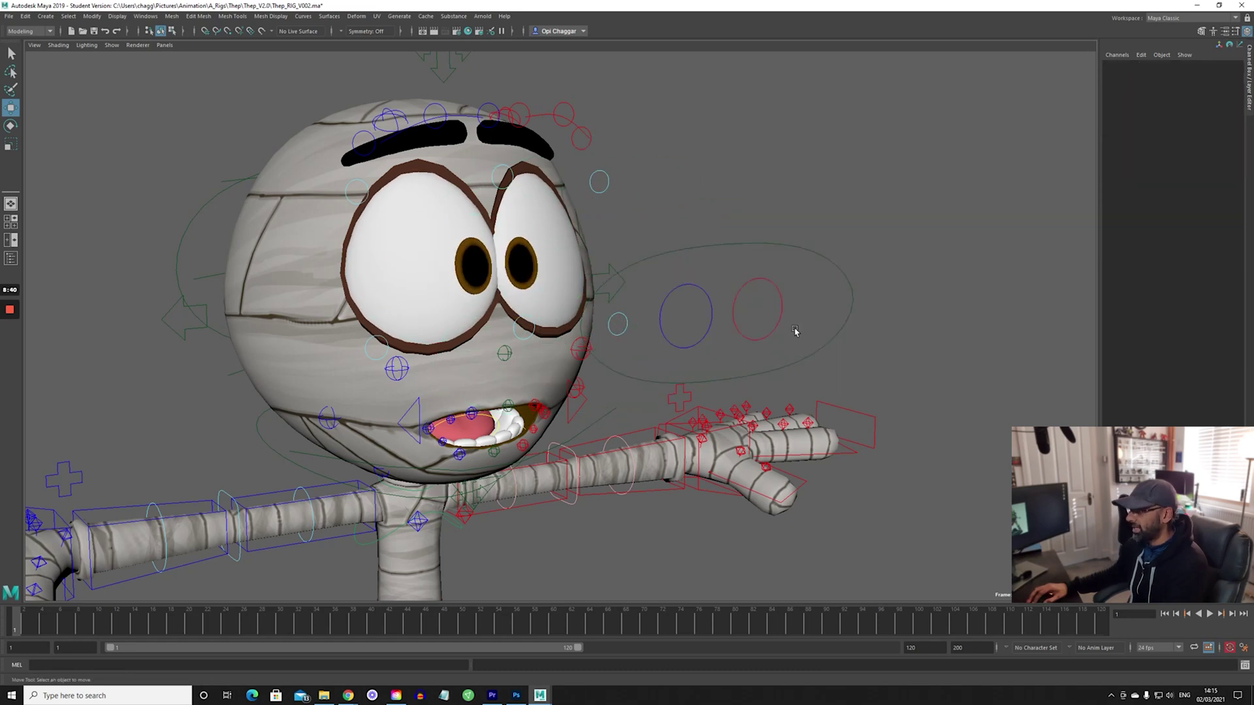
Step: Set both Upper Eyelid and Lower Eyelid to 4.12 on L_eye_aim_ctrl to partly close the left eye
{"action": "left_click", "coordinate": [778, 316]}
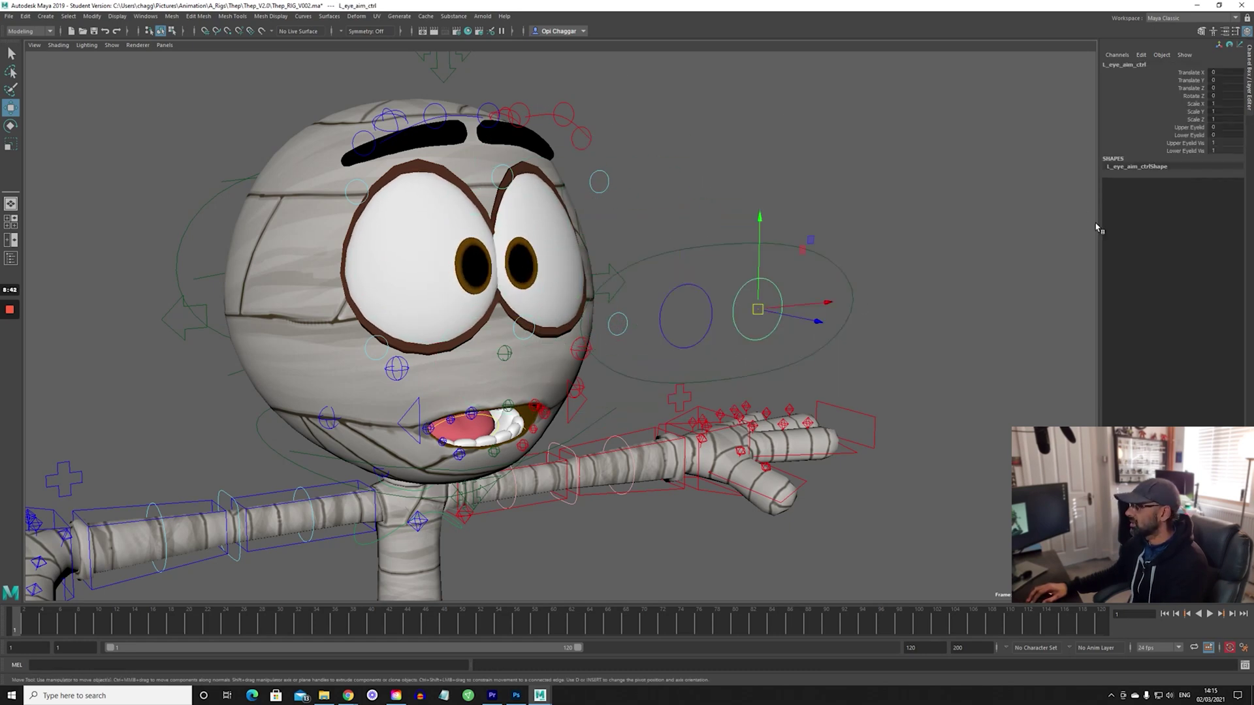
{"action": "left_click_drag", "start_coordinate": [1198, 128], "coordinate": [1196, 135]}
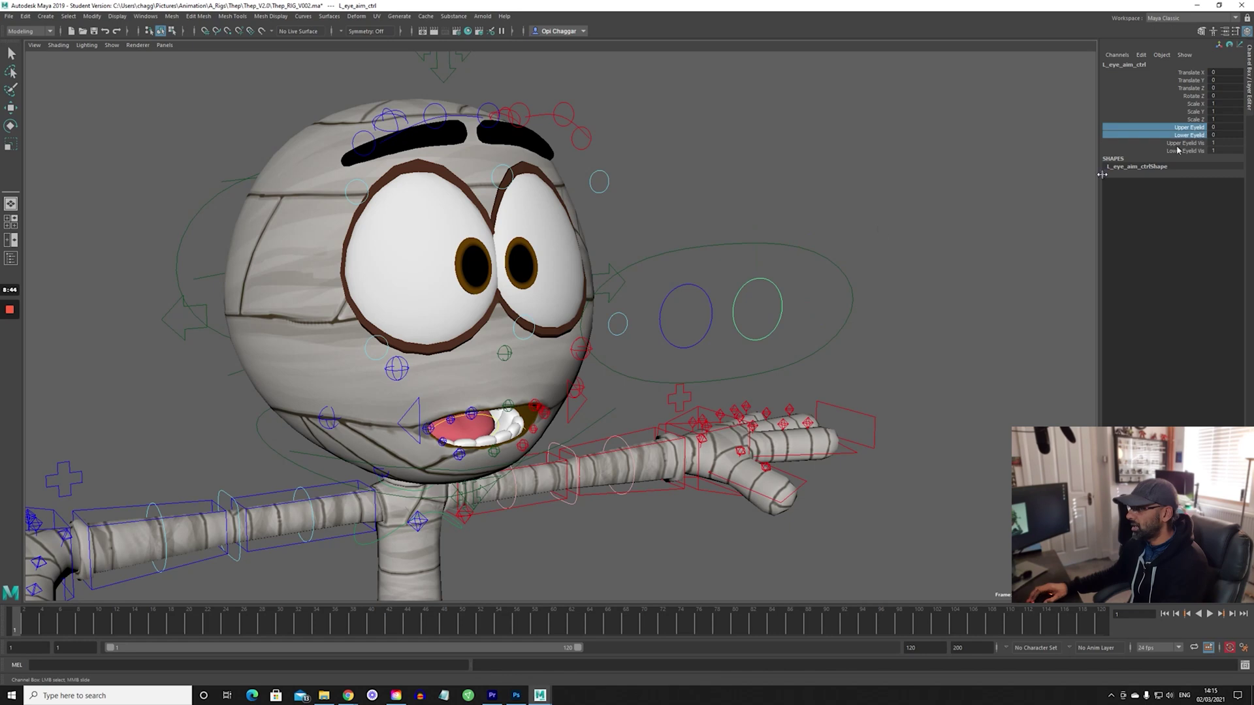
{"action": "middle_click_drag", "start_coordinate": [755, 240], "coordinate": [1096, 205]}
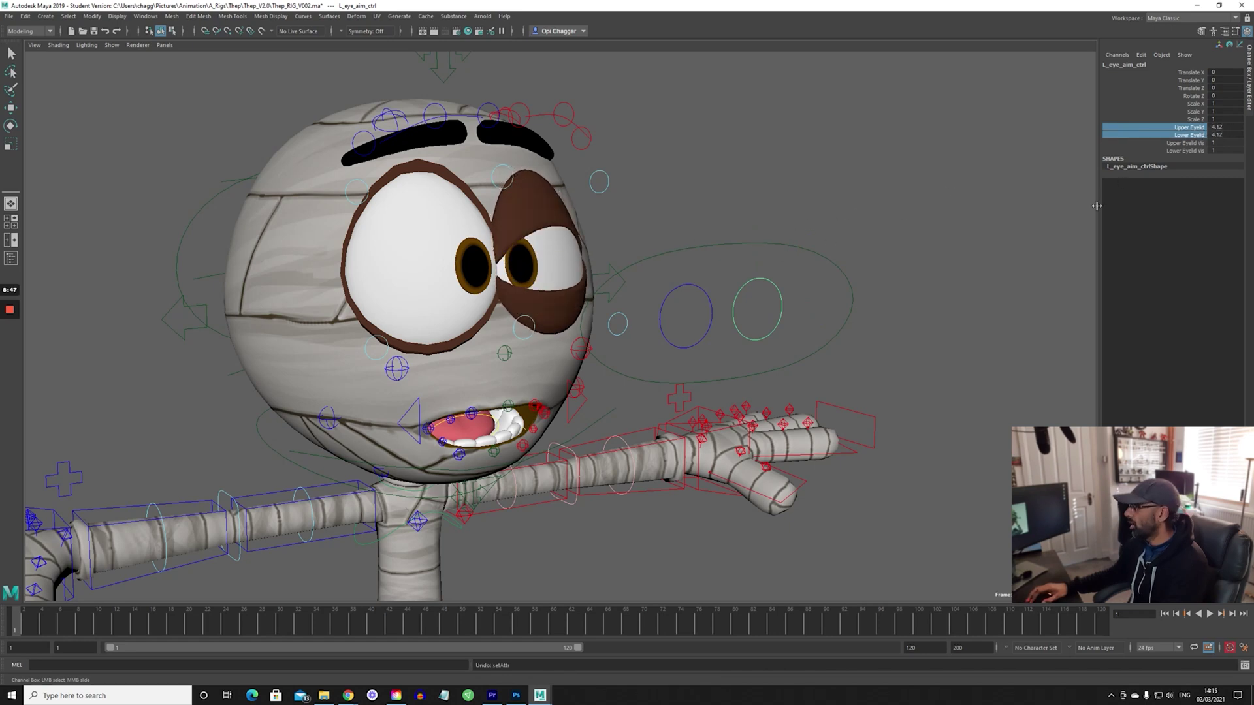
Step: Set the left eye's upper and lower eyelid visibility to 0, and undo these and the eyelid closing changes
{"action": "left_click", "coordinate": [1213, 144]}
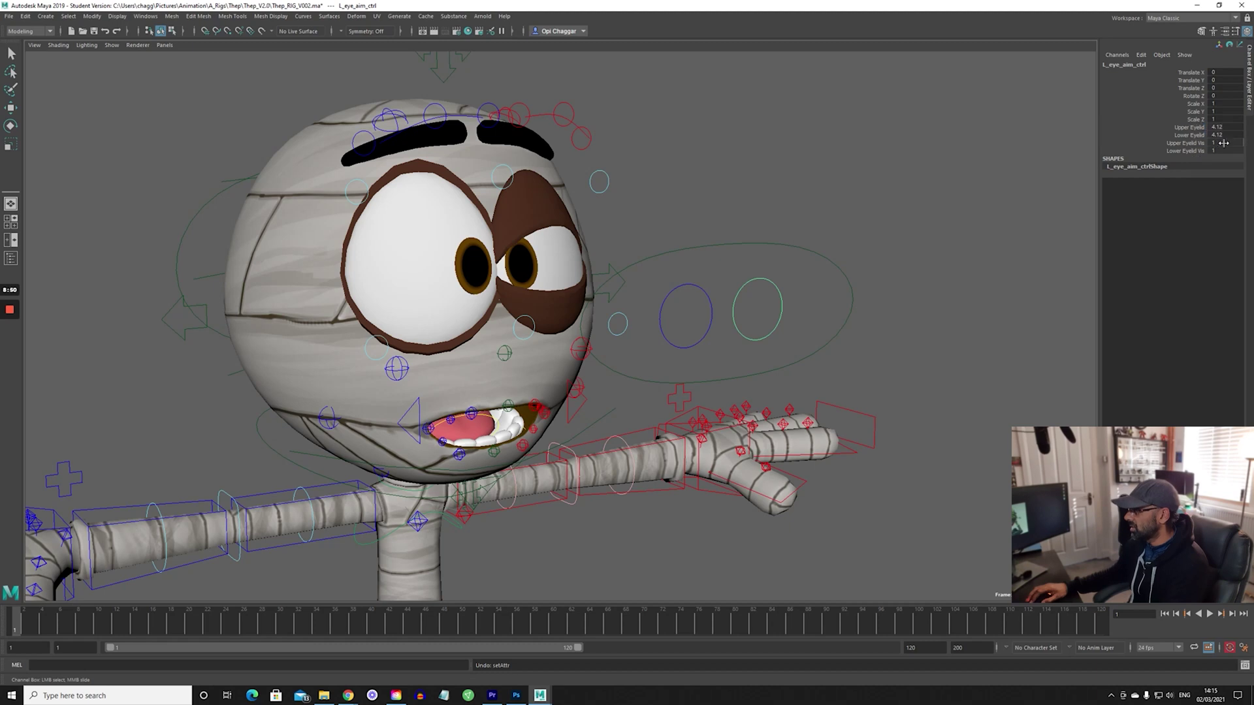
{"action": "left_click_drag", "start_coordinate": [1224, 147], "coordinate": [1225, 150]}
{"action": "type", "text": "0"}
{"action": "key", "text": "Return"}
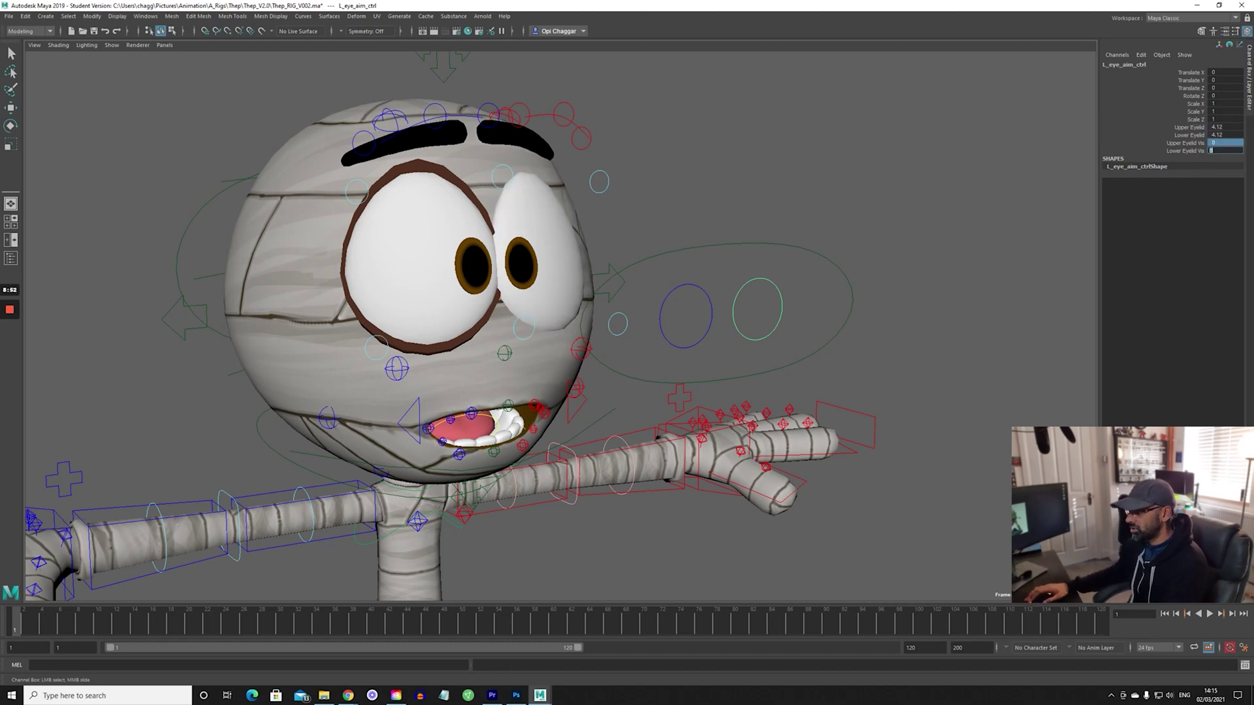
{"action": "key", "text": "ctrl+z"}
{"action": "key", "text": "ctrl+z"}
{"action": "key", "text": "ctrl+z"}
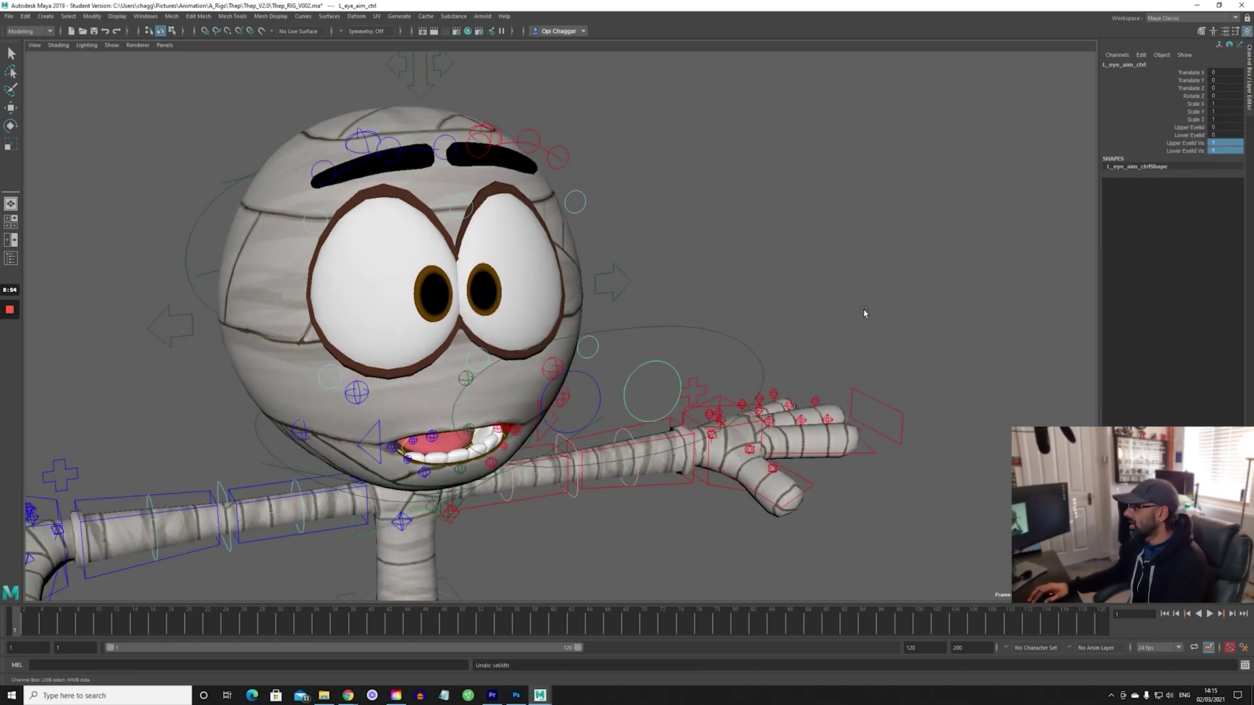
Step: Select ground_ctrl around the feet to show the rig controls it drives, and clear the selection
{"action": "right_click_drag", "start_coordinate": [753, 259], "coordinate": [694, 398], "text": "alt"}
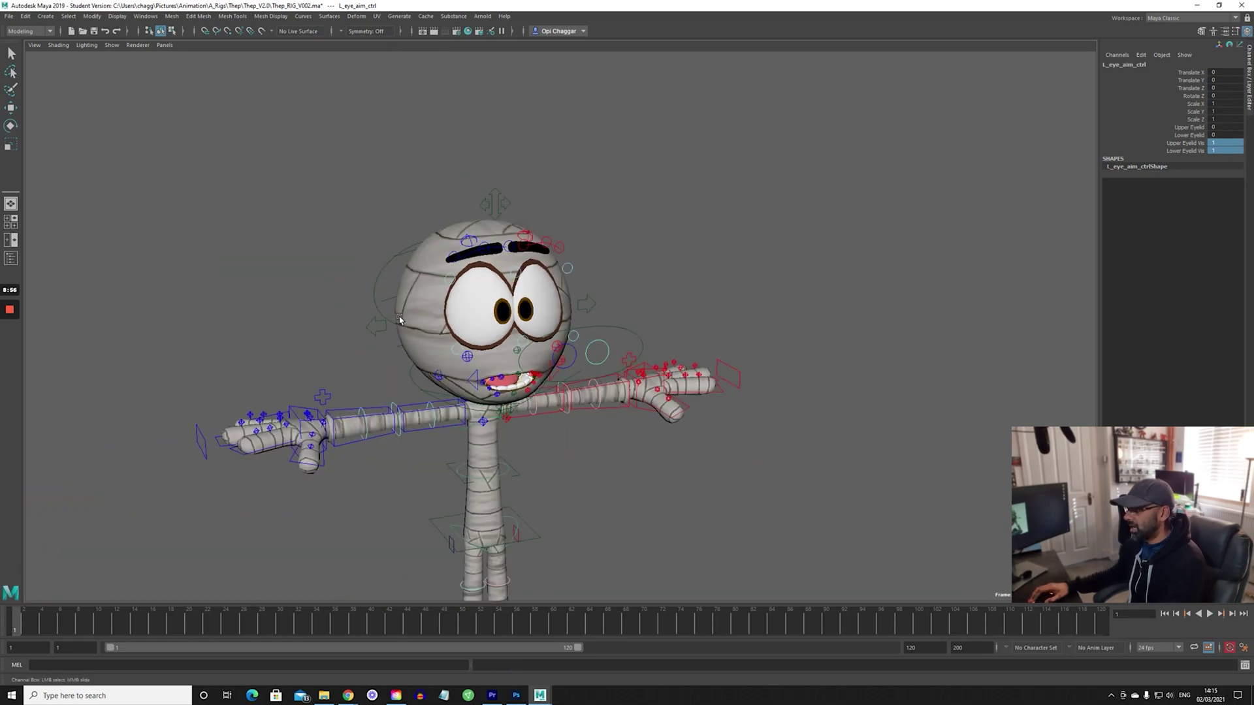
{"action": "middle_click_drag", "start_coordinate": [694, 399], "coordinate": [710, 327], "text": "alt"}
{"action": "middle_click_drag", "start_coordinate": [623, 446], "coordinate": [622, 328], "text": "alt"}
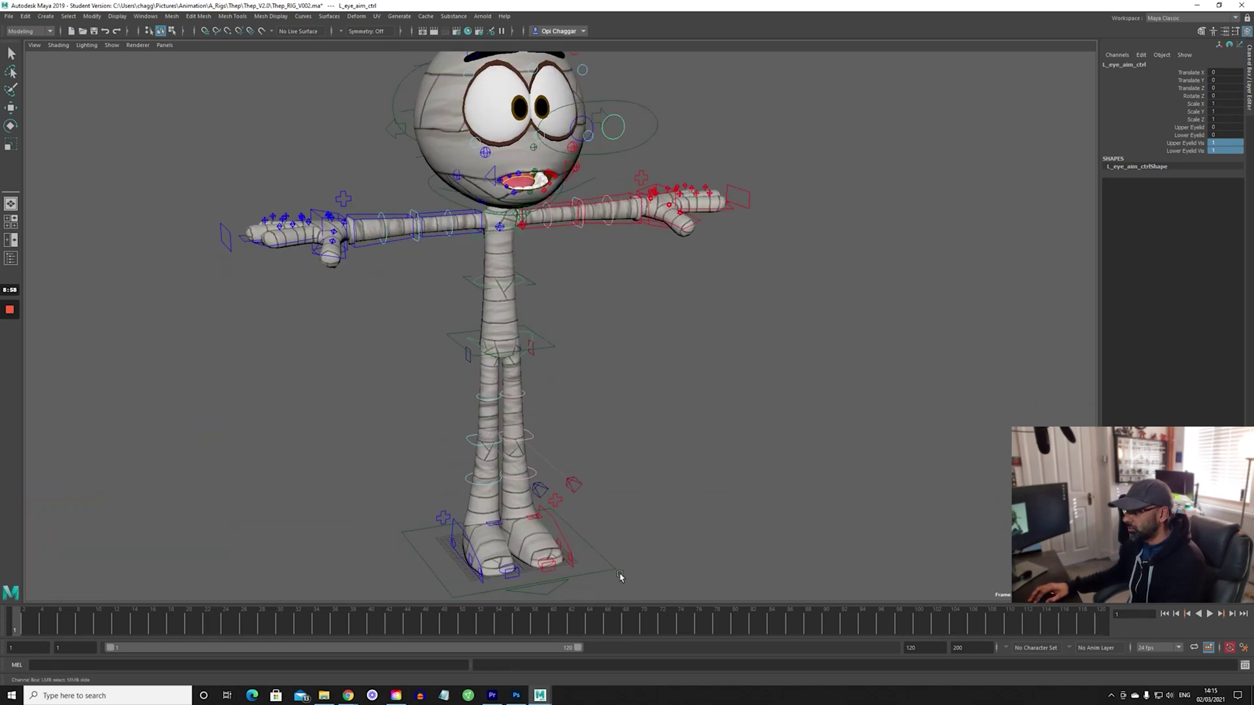
{"action": "left_click", "coordinate": [608, 567]}
{"action": "key", "text": "w"}
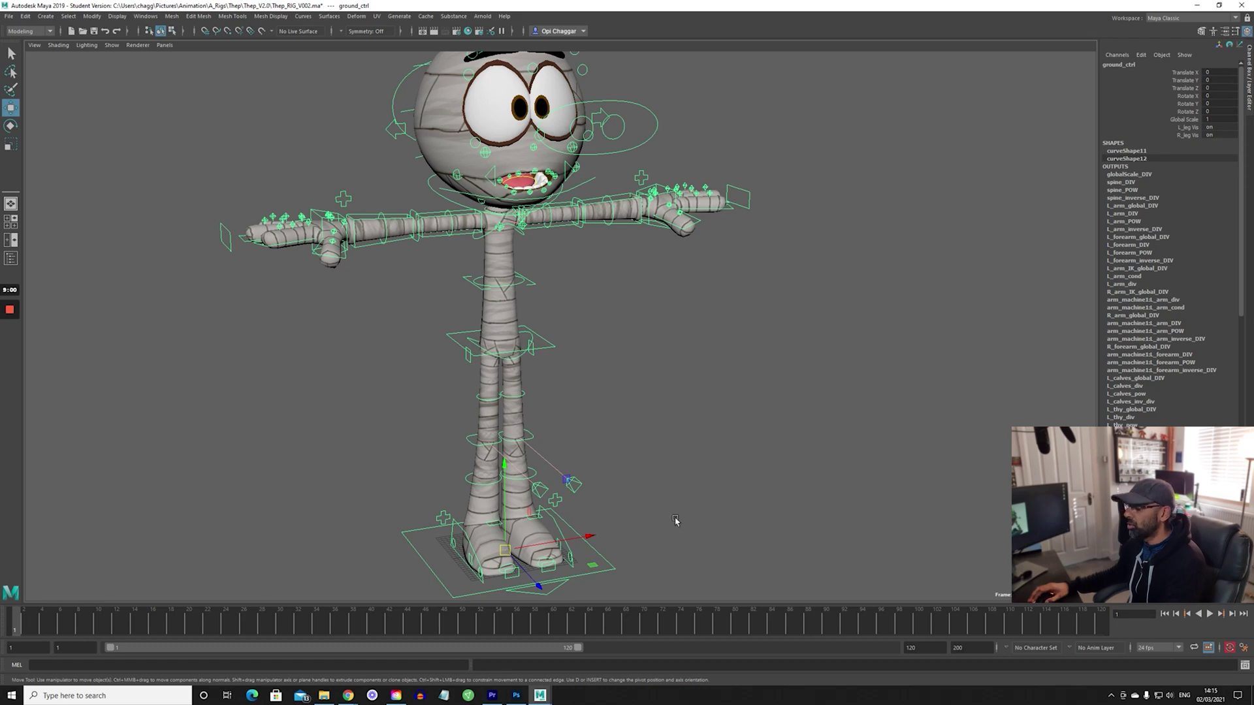
{"action": "middle_click_drag", "start_coordinate": [644, 386], "coordinate": [700, 584], "text": "alt"}
{"action": "right_click_drag", "start_coordinate": [653, 522], "coordinate": [696, 385], "text": "alt"}
{"action": "middle_click_drag", "start_coordinate": [696, 385], "coordinate": [663, 435], "text": "alt"}
{"action": "right_click_drag", "start_coordinate": [663, 435], "coordinate": [772, 285], "text": "alt"}
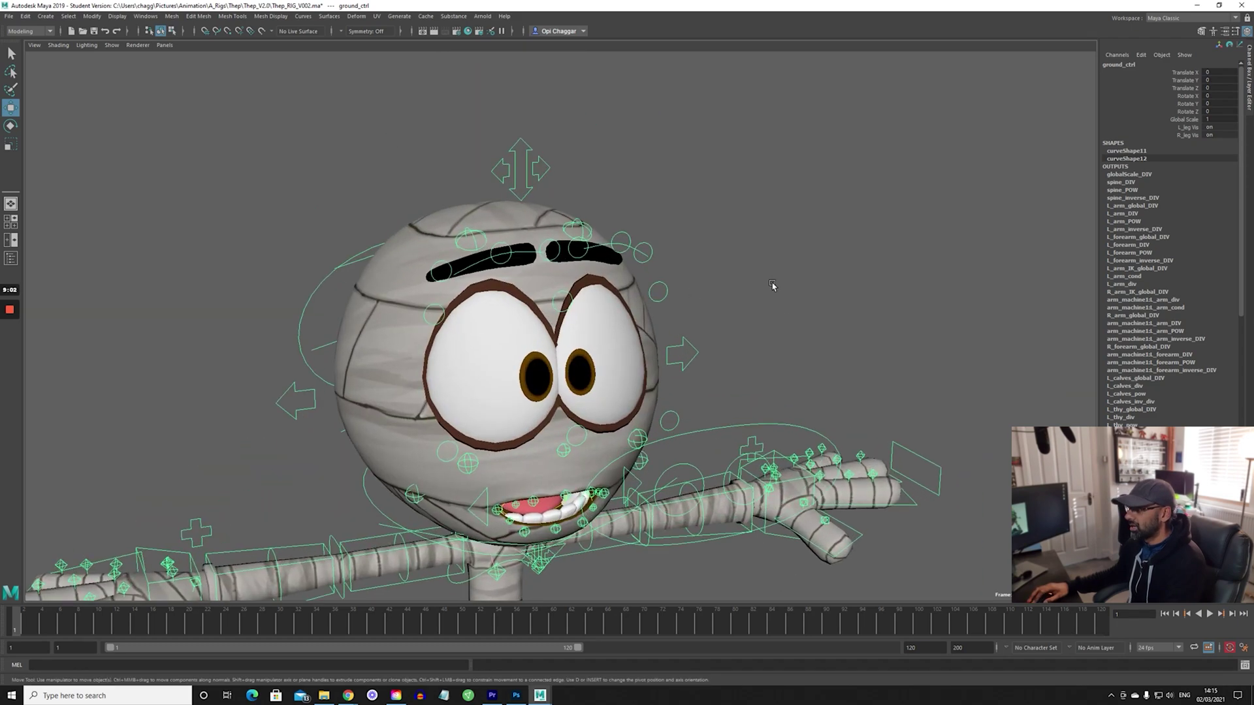
{"action": "left_click", "coordinate": [772, 286]}
Step: Try moving the character's whole right eyebrow up with R_eyebrow_main_ctrl, and undo the move
{"action": "right_click_drag", "start_coordinate": [377, 414], "coordinate": [548, 397], "text": "alt"}
{"action": "middle_click_drag", "start_coordinate": [528, 591], "coordinate": [545, 477], "text": "alt"}
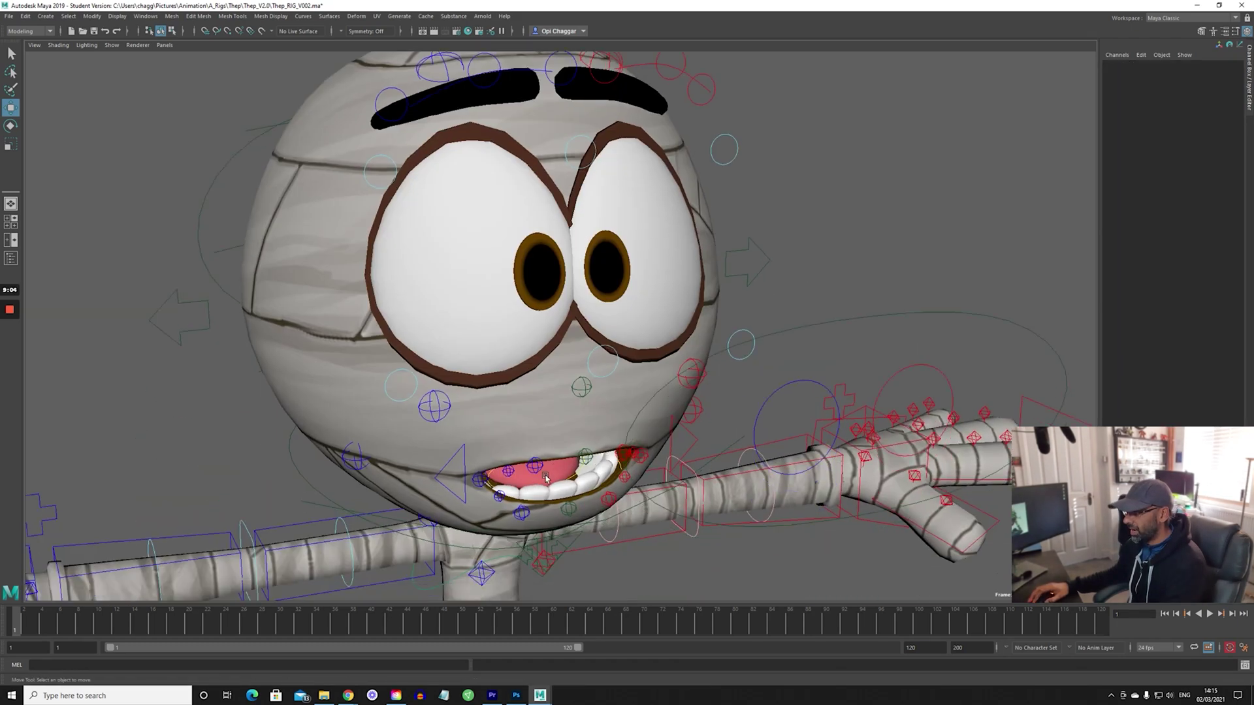
{"action": "middle_click_drag", "start_coordinate": [568, 252], "coordinate": [569, 297], "text": "alt"}
{"action": "middle_click_drag", "start_coordinate": [532, 248], "coordinate": [526, 297], "text": "alt"}
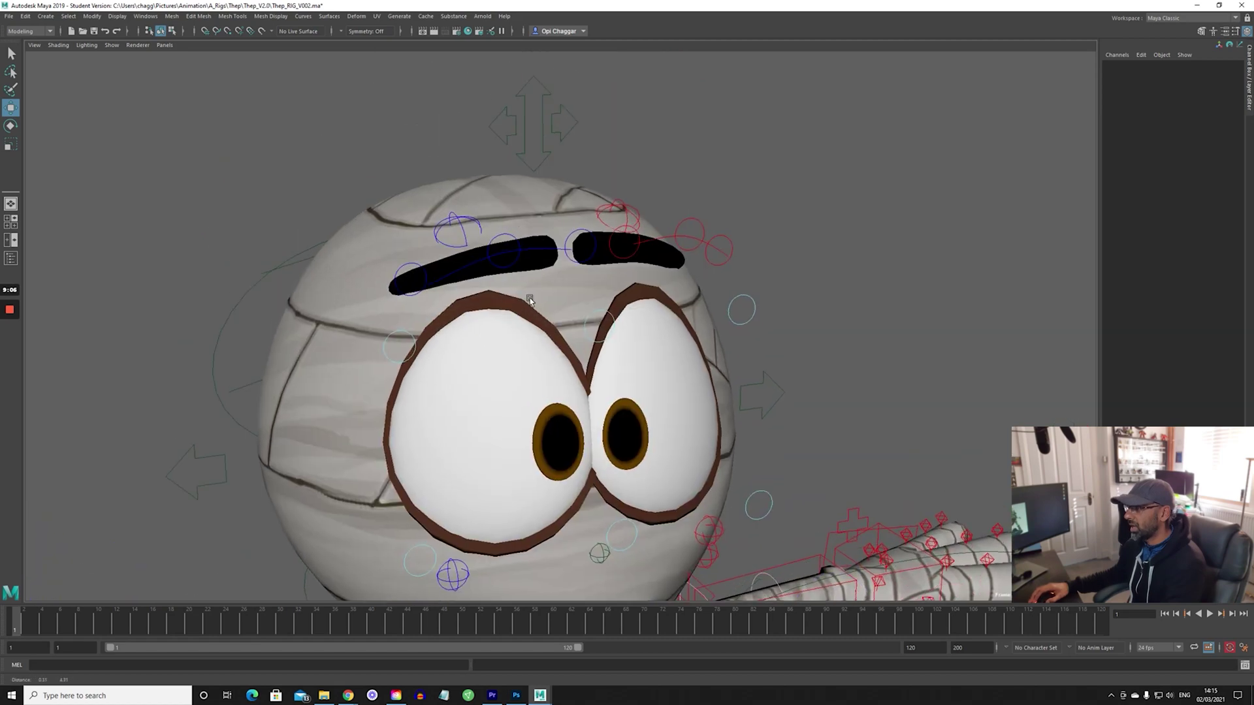
{"action": "right_click_drag", "start_coordinate": [412, 339], "coordinate": [496, 348], "text": "alt"}
{"action": "left_click_drag", "start_coordinate": [497, 348], "coordinate": [557, 364], "text": "alt"}
{"action": "middle_click_drag", "start_coordinate": [557, 363], "coordinate": [465, 354], "text": "alt"}
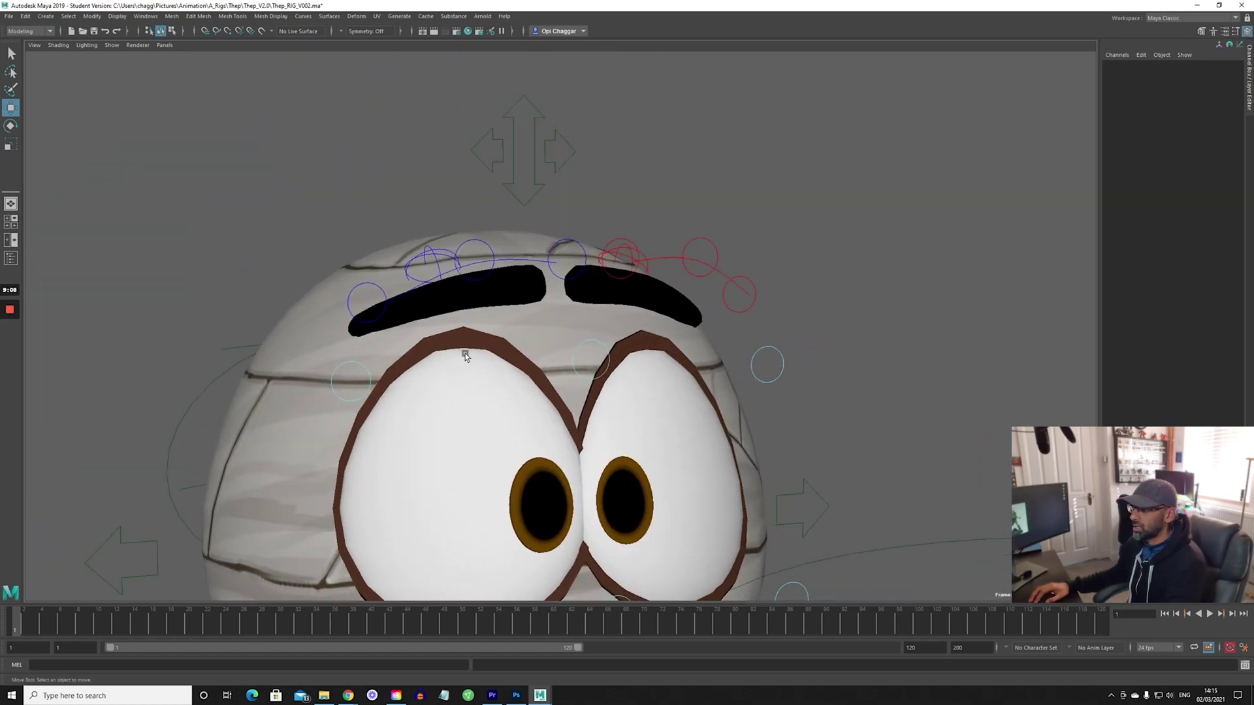
{"action": "left_click", "coordinate": [522, 264]}
{"action": "left_click_drag", "start_coordinate": [480, 230], "coordinate": [457, 187]}
{"action": "key", "text": "ctrl+z"}
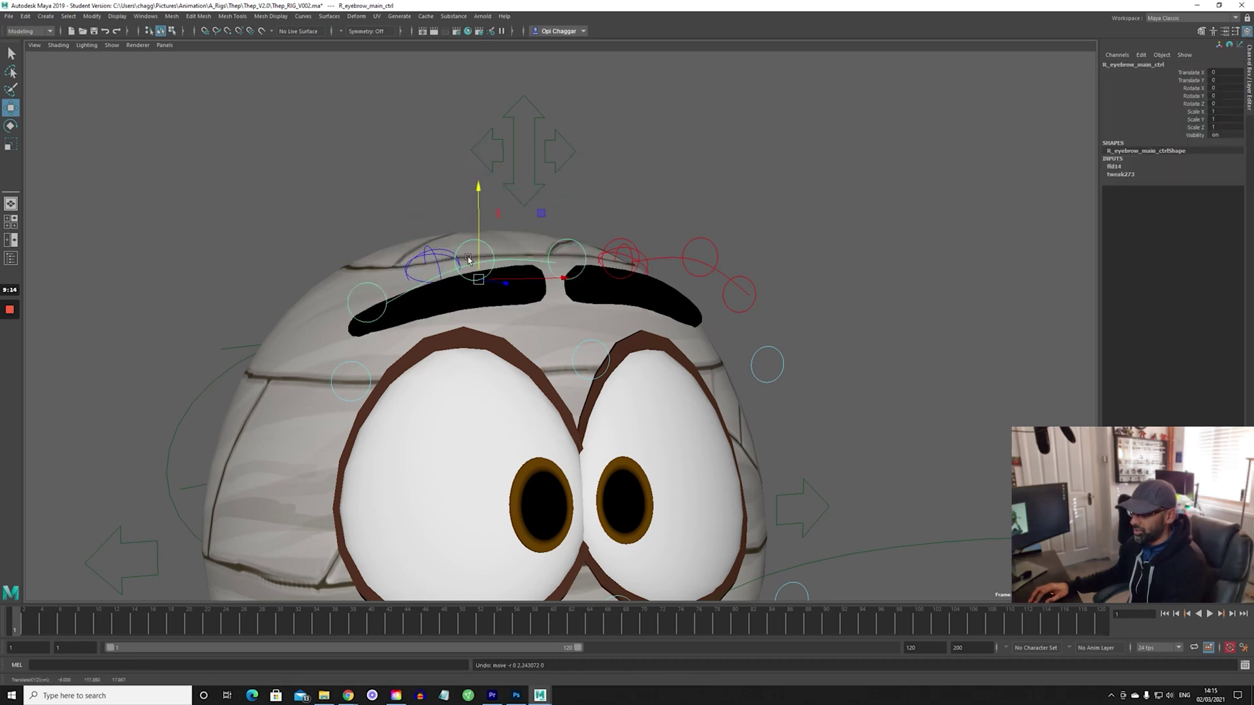
Step: Try raising the middle and inner controls of the character's right eyebrow one at a time, undoing each move
{"action": "left_click", "coordinate": [460, 248]}
{"action": "left_click_drag", "start_coordinate": [474, 222], "coordinate": [474, 196]}
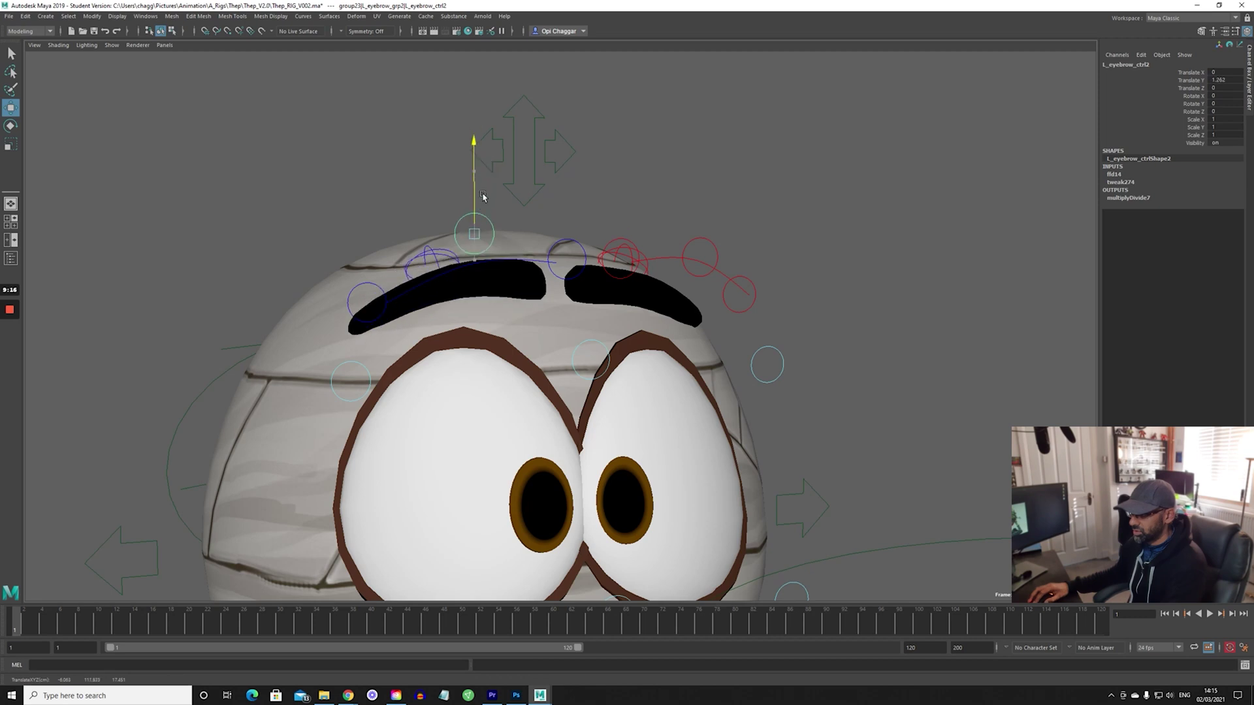
{"action": "key", "text": "ctrl+z"}
{"action": "left_click", "coordinate": [569, 238]}
{"action": "left_click", "coordinate": [567, 239]}
{"action": "left_click_drag", "start_coordinate": [568, 231], "coordinate": [568, 185]}
{"action": "key", "text": "ctrl+z"}
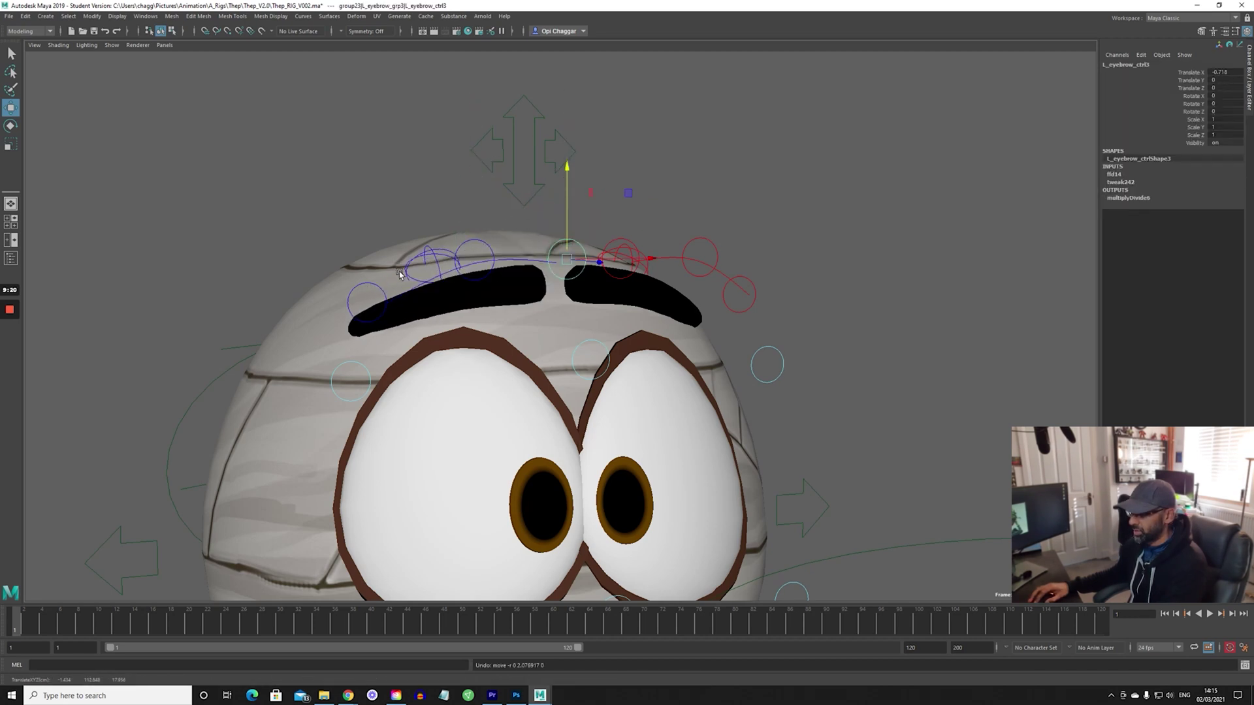
Step: Try raising the right and left forehead controls one at a time, undoing each move
{"action": "left_click_drag", "start_coordinate": [435, 256], "coordinate": [457, 274], "text": "alt"}
{"action": "left_click", "coordinate": [463, 323]}
{"action": "key", "text": "ctrl+z"}
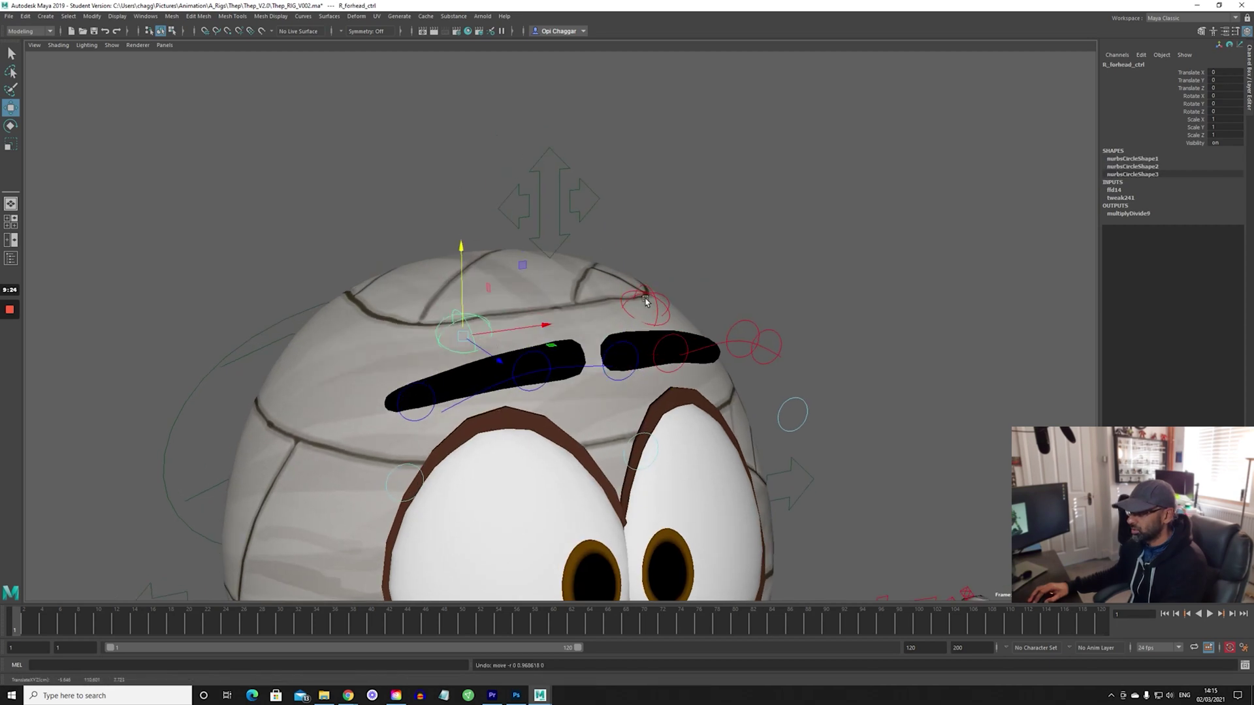
{"action": "left_click", "coordinate": [658, 302]}
{"action": "left_click_drag", "start_coordinate": [646, 288], "coordinate": [646, 266]}
{"action": "key", "text": "ctrl+z"}
{"action": "left_click_drag", "start_coordinate": [809, 348], "coordinate": [763, 401], "text": "alt"}
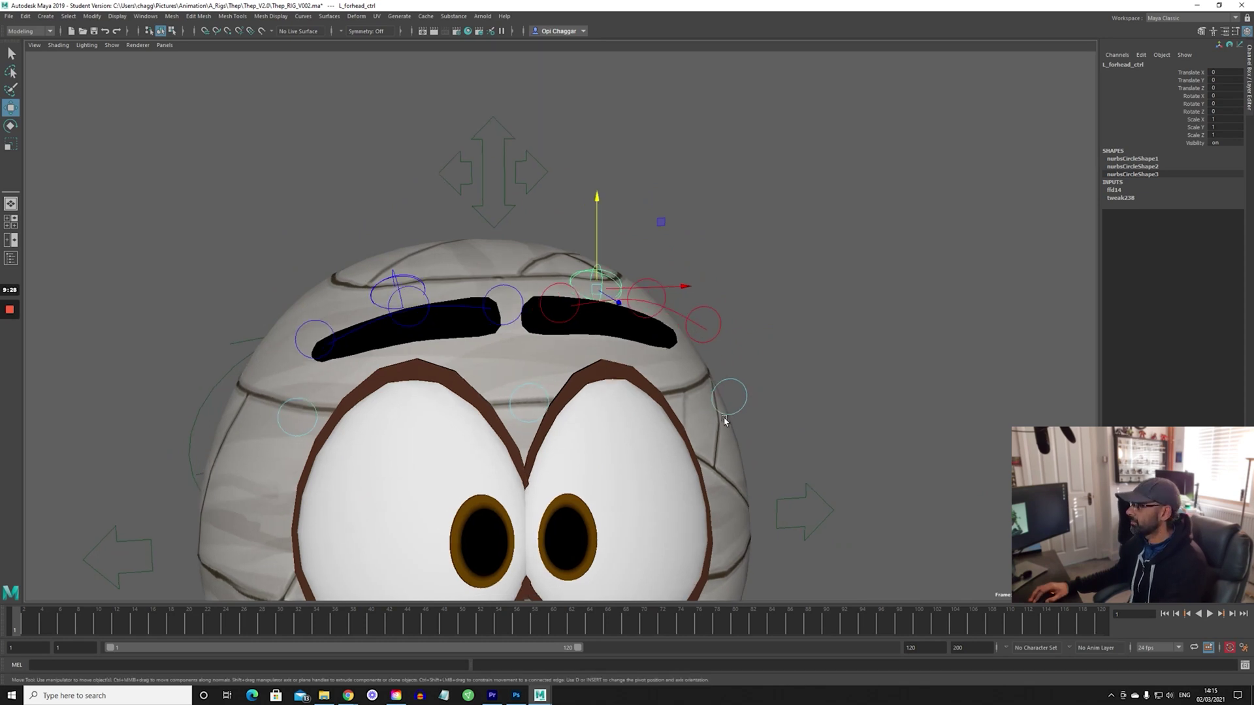
Step: Set the left and right leg visibility on ground_ctrl to off, and clear the selection
{"action": "middle_click_drag", "start_coordinate": [770, 436], "coordinate": [683, 41], "text": "alt"}
{"action": "right_click_drag", "start_coordinate": [497, 326], "coordinate": [199, 342], "text": "alt"}
{"action": "left_click_drag", "start_coordinate": [429, 382], "coordinate": [534, 423], "text": "alt"}
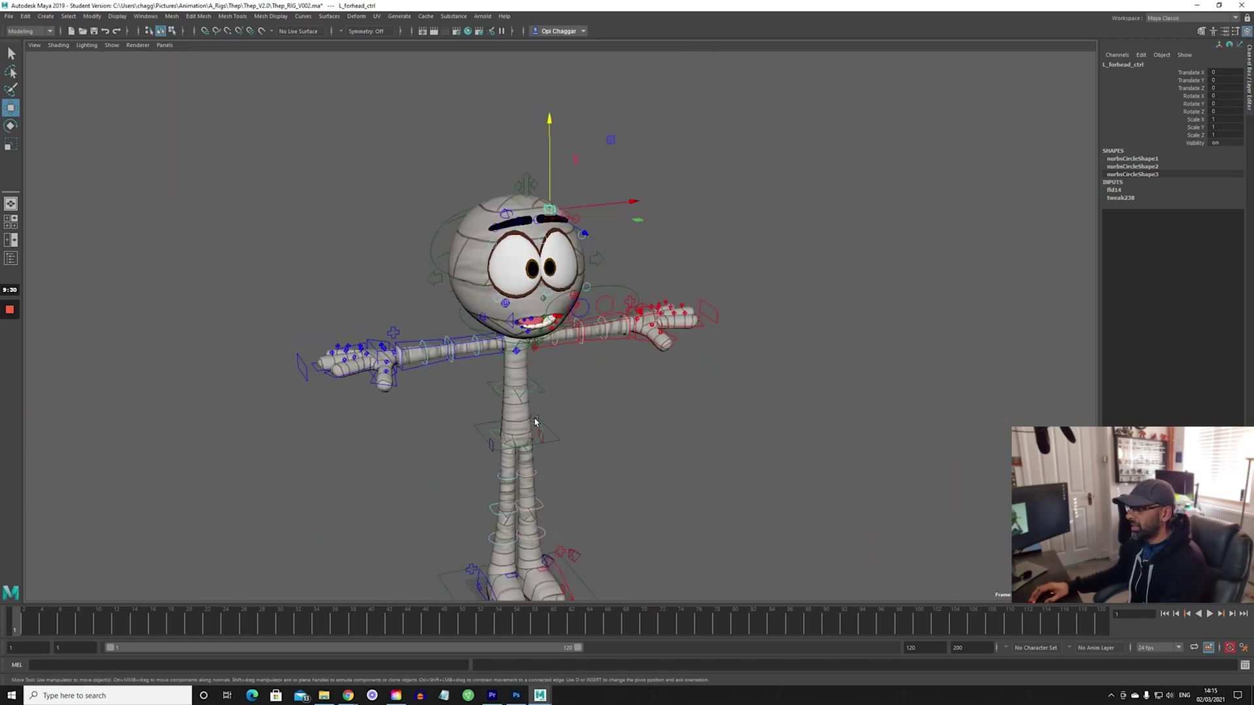
{"action": "middle_click_drag", "start_coordinate": [586, 591], "coordinate": [587, 455], "text": "alt"}
{"action": "left_click", "coordinate": [604, 467]}
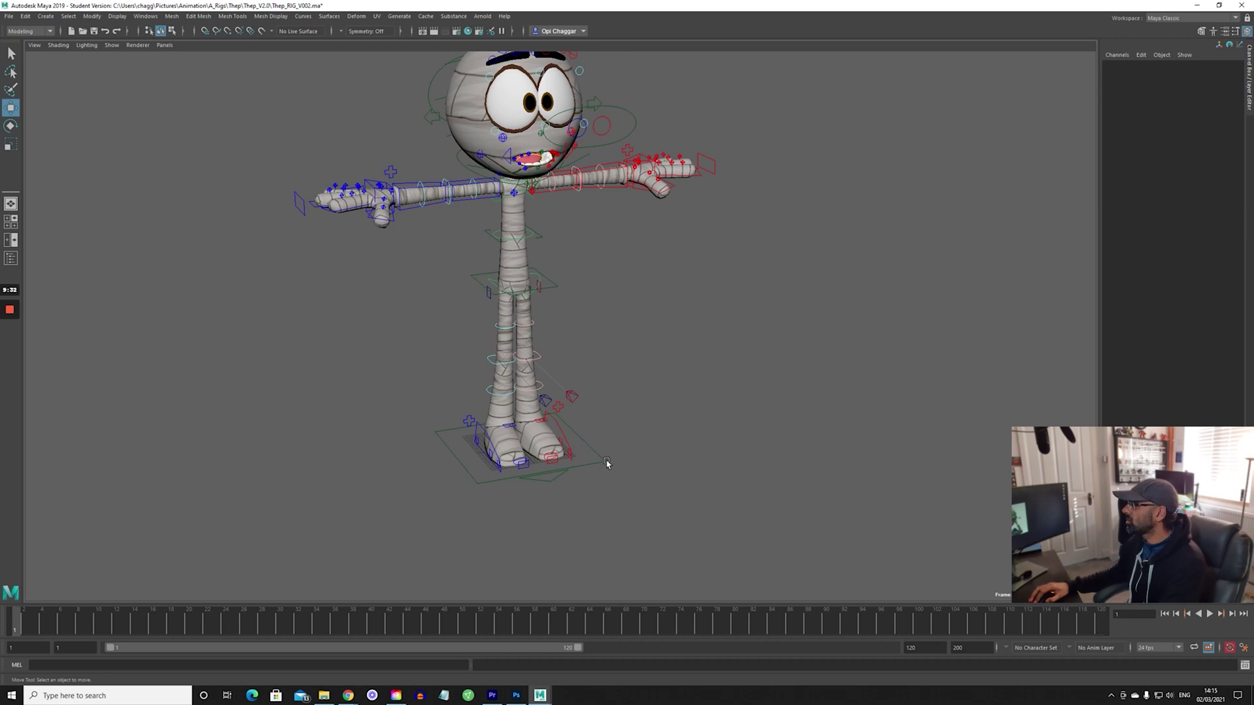
{"action": "left_click_drag", "start_coordinate": [613, 467], "coordinate": [626, 458]}
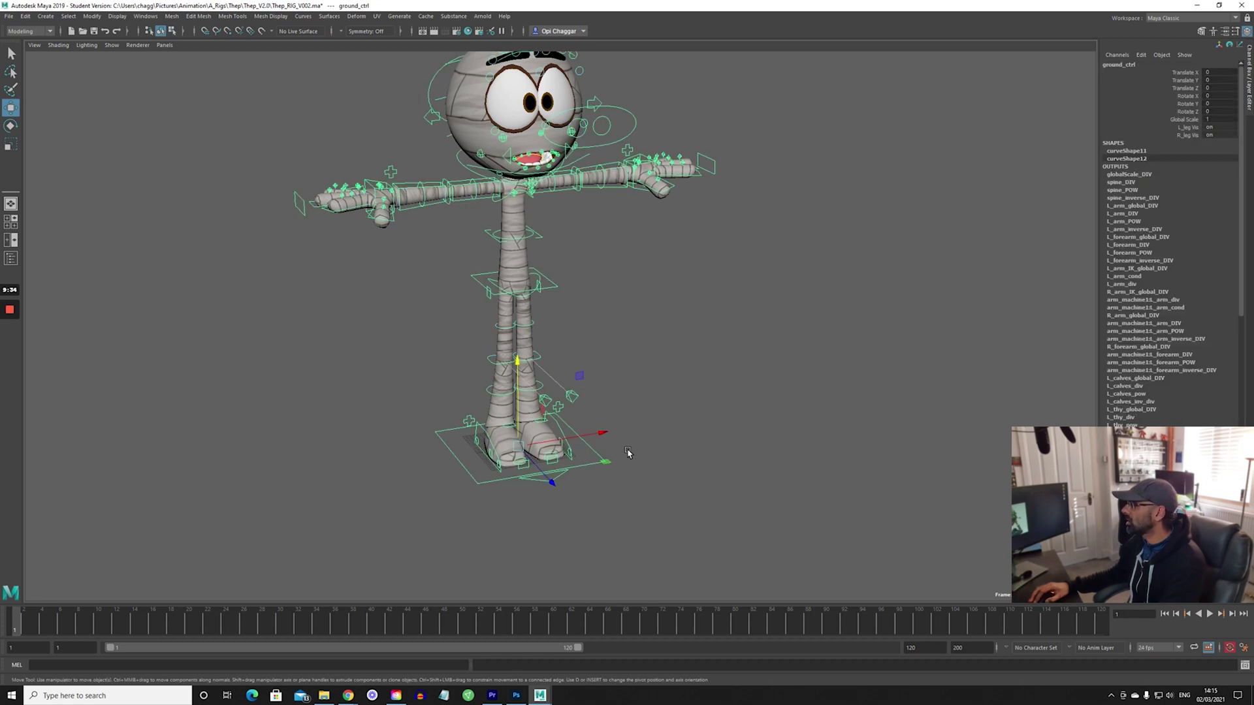
{"action": "left_click_drag", "start_coordinate": [653, 353], "coordinate": [688, 391], "text": "alt"}
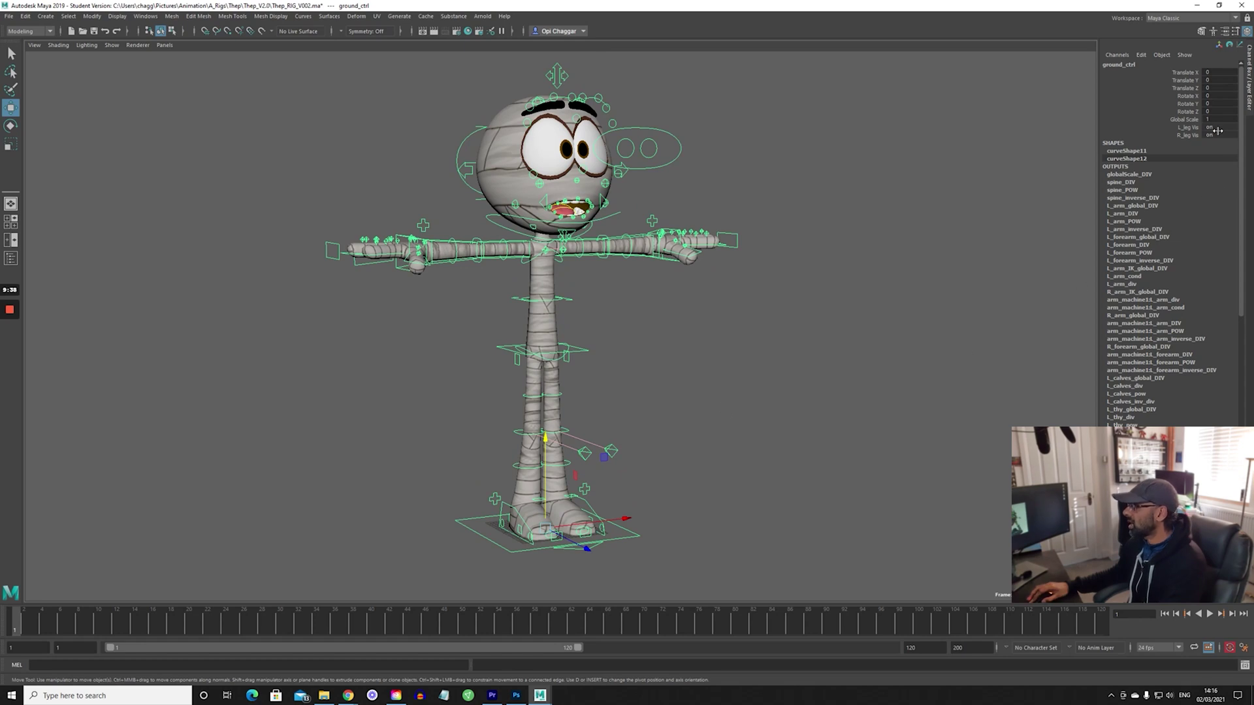
{"action": "left_click_drag", "start_coordinate": [1221, 131], "coordinate": [1223, 136]}
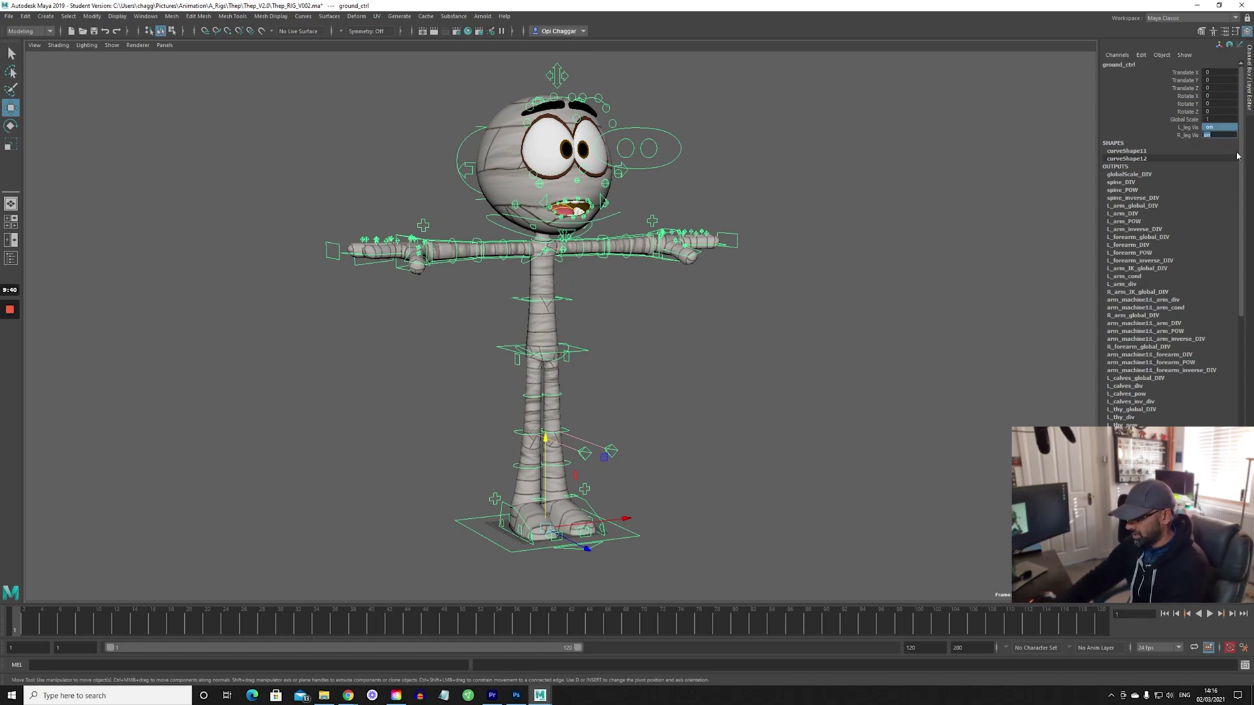
{"action": "type", "text": "off"}
{"action": "key", "text": "Return"}
{"action": "left_click", "coordinate": [697, 425]}
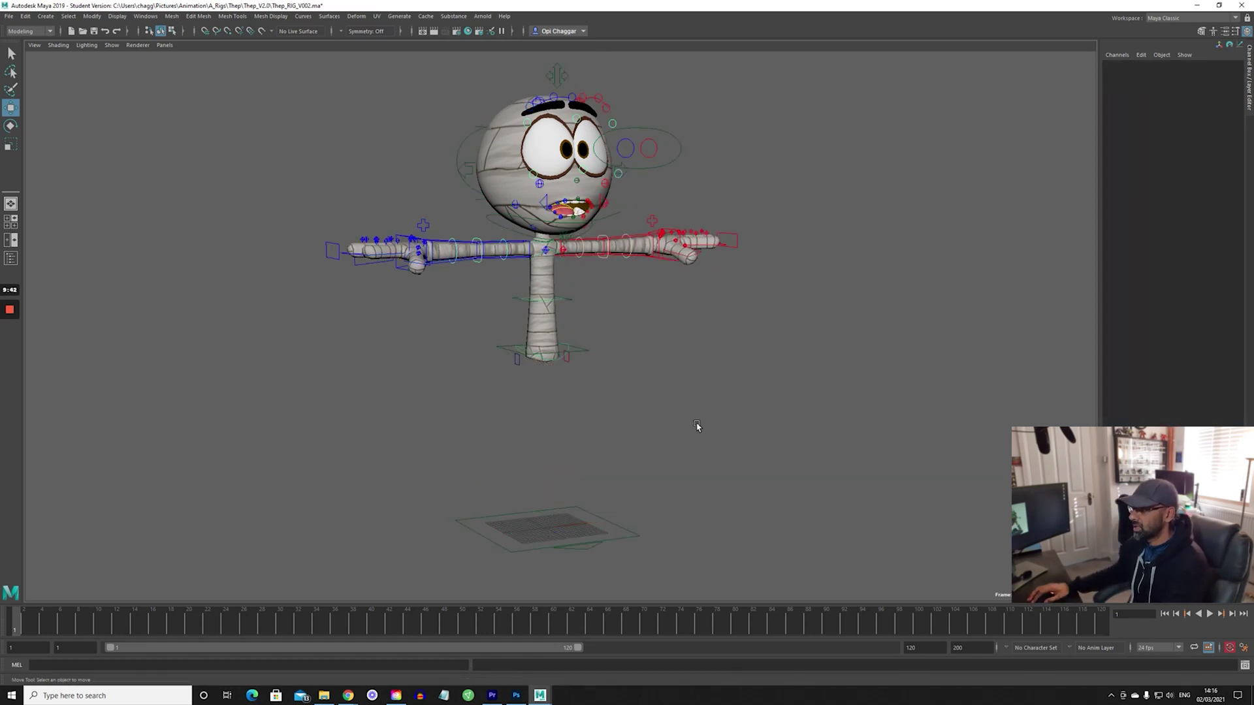
Step: Try moving the legless body with FK_root_ctrl, undo the moves and the leg hiding, and clear the selection
{"action": "left_click", "coordinate": [583, 361]}
{"action": "mouse_move", "coordinate": [546, 352]}
{"action": "left_mouse_down"}
{"action": "mouse_move", "coordinate": [342, 352]}
{"action": "mouse_move", "coordinate": [553, 342]}
{"action": "left_mouse_up"}
{"action": "key", "text": "ctrl+z"}
{"action": "key", "text": "ctrl+z"}
{"action": "key", "text": "ctrl+z"}
{"action": "key", "text": "ctrl+z"}
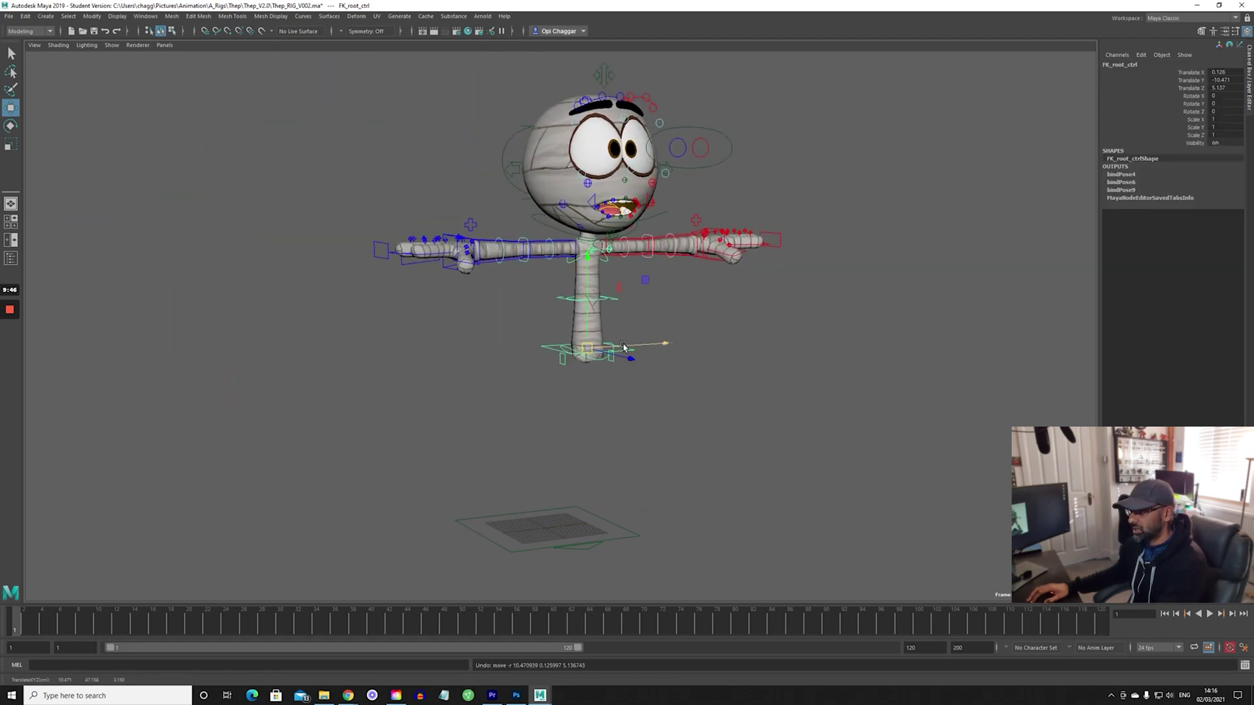
{"action": "left_click_drag", "start_coordinate": [376, 394], "coordinate": [462, 389], "text": "alt"}
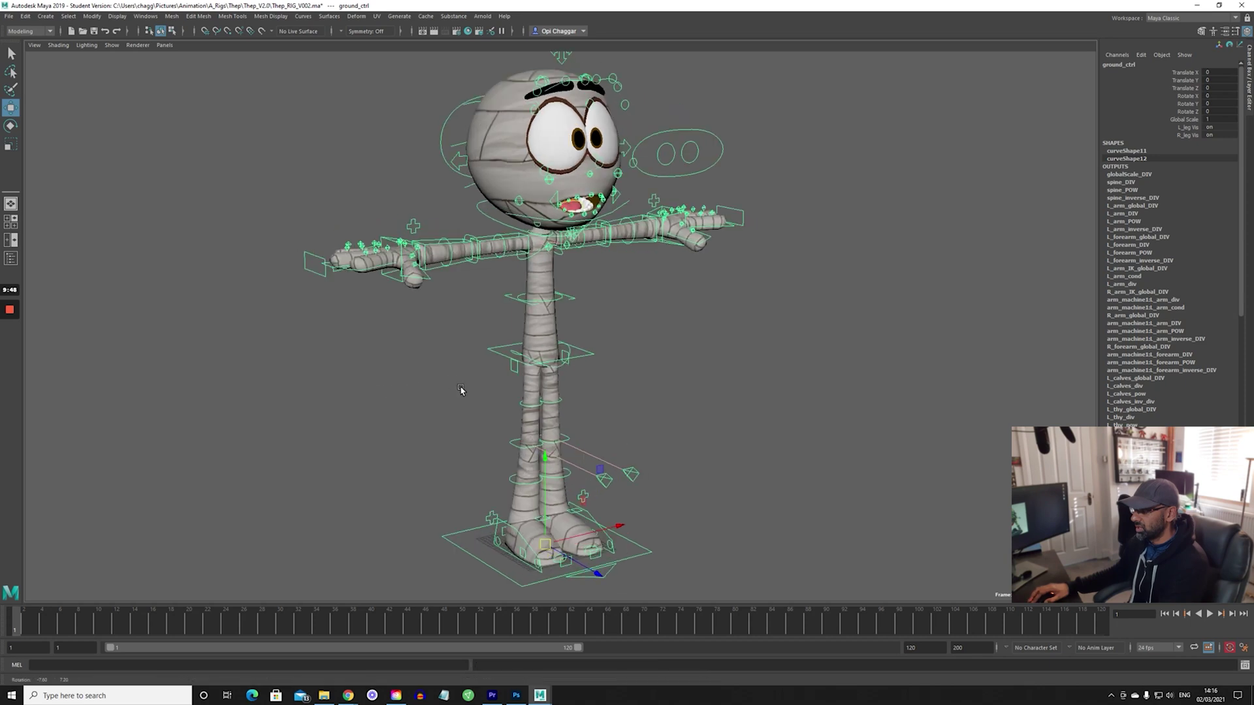
{"action": "left_click", "coordinate": [669, 378]}
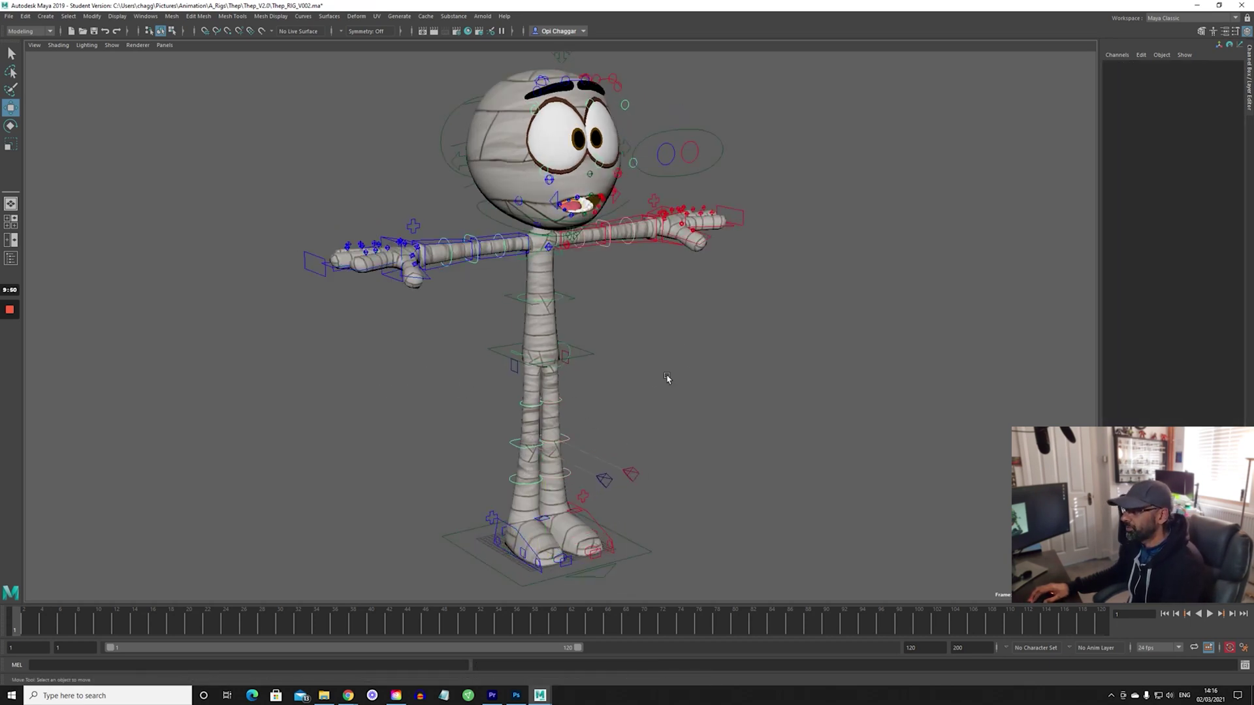
Step: Select head_mid_ctrl and show its Head Space choices, World and Neck, without changing the current one
{"action": "right_click_drag", "start_coordinate": [479, 350], "coordinate": [601, 322], "text": "alt"}
{"action": "middle_click_drag", "start_coordinate": [602, 322], "coordinate": [628, 432], "text": "alt"}
{"action": "right_click_drag", "start_coordinate": [269, 305], "coordinate": [405, 231], "text": "alt"}
{"action": "left_click", "coordinate": [420, 193]}
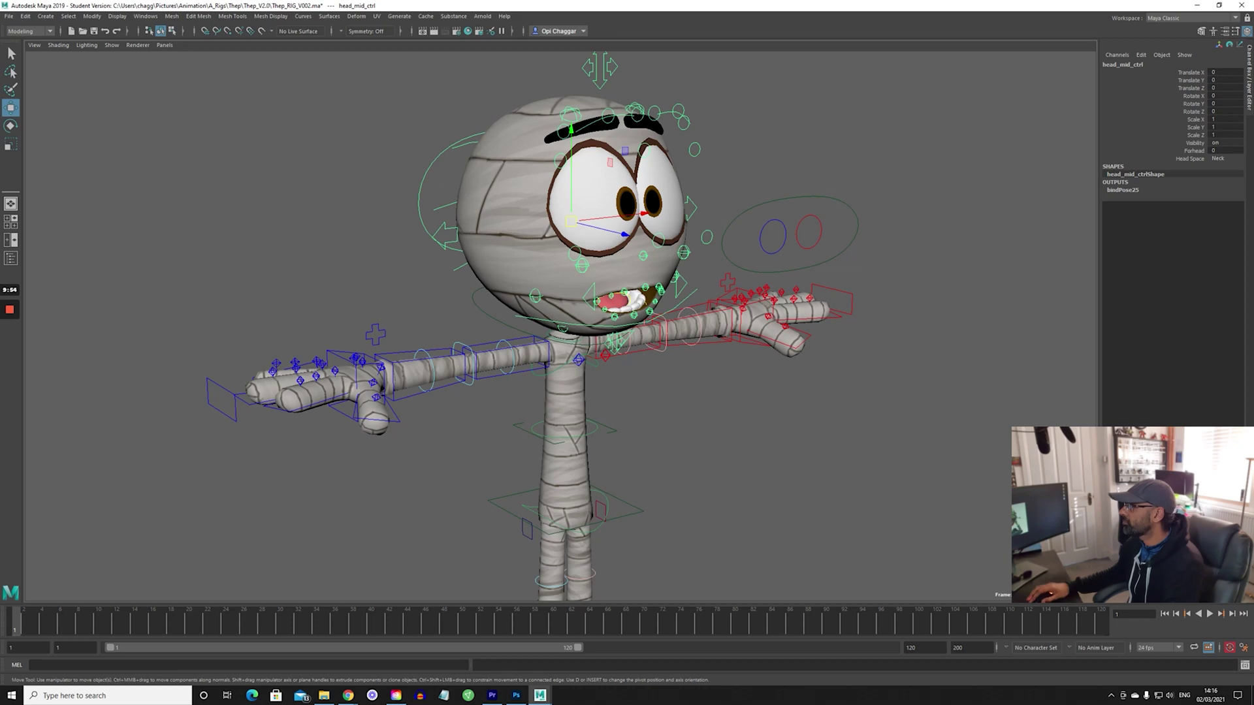
{"action": "left_click", "coordinate": [1219, 158]}
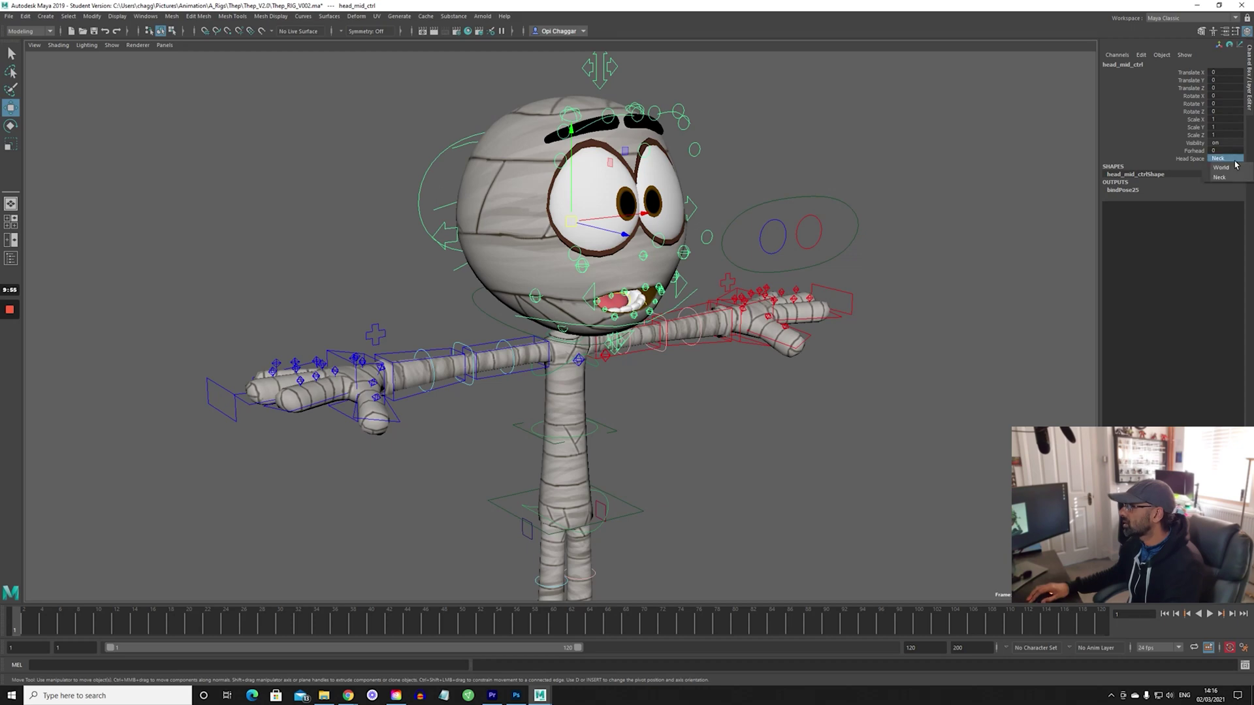
{"action": "left_click", "coordinate": [880, 183]}
Step: Try the Evil option for Eyes Mood on eye_aim_ctrl, set it back to Normal, and clear the selection
{"action": "left_click_drag", "start_coordinate": [761, 275], "coordinate": [750, 212], "text": "alt"}
{"action": "left_click", "coordinate": [813, 236]}
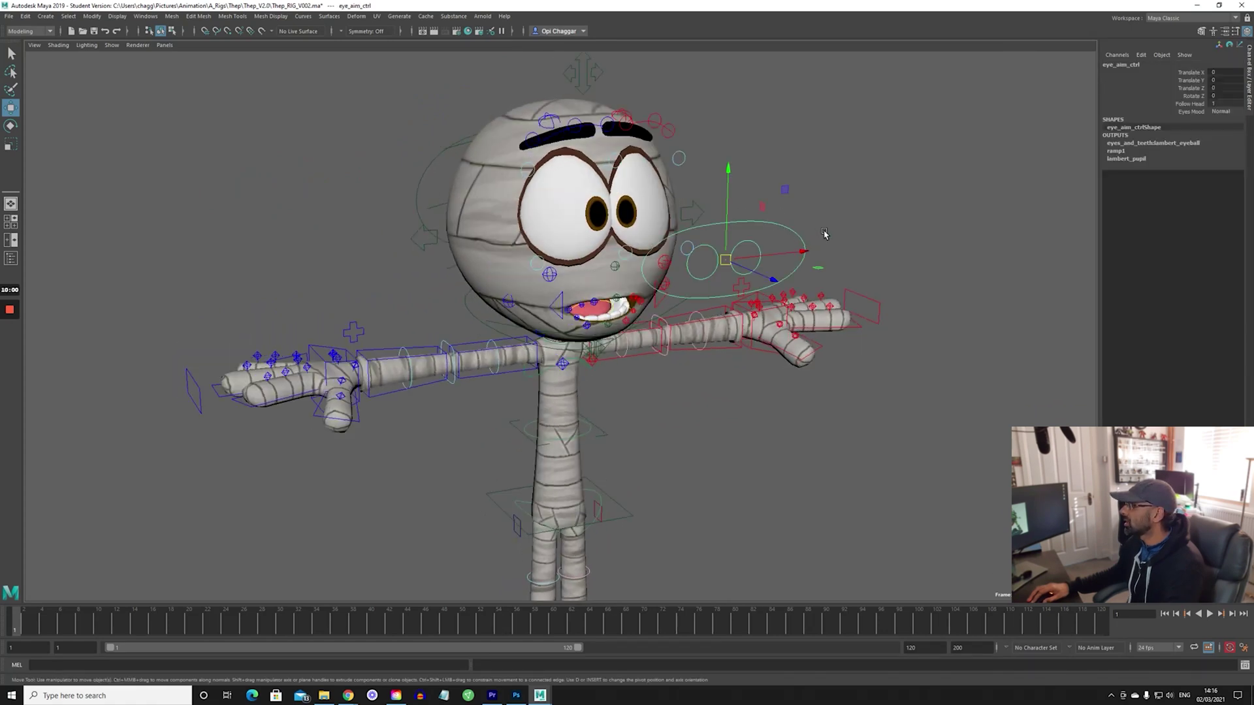
{"action": "left_click_drag", "start_coordinate": [824, 234], "coordinate": [657, 300], "text": "alt"}
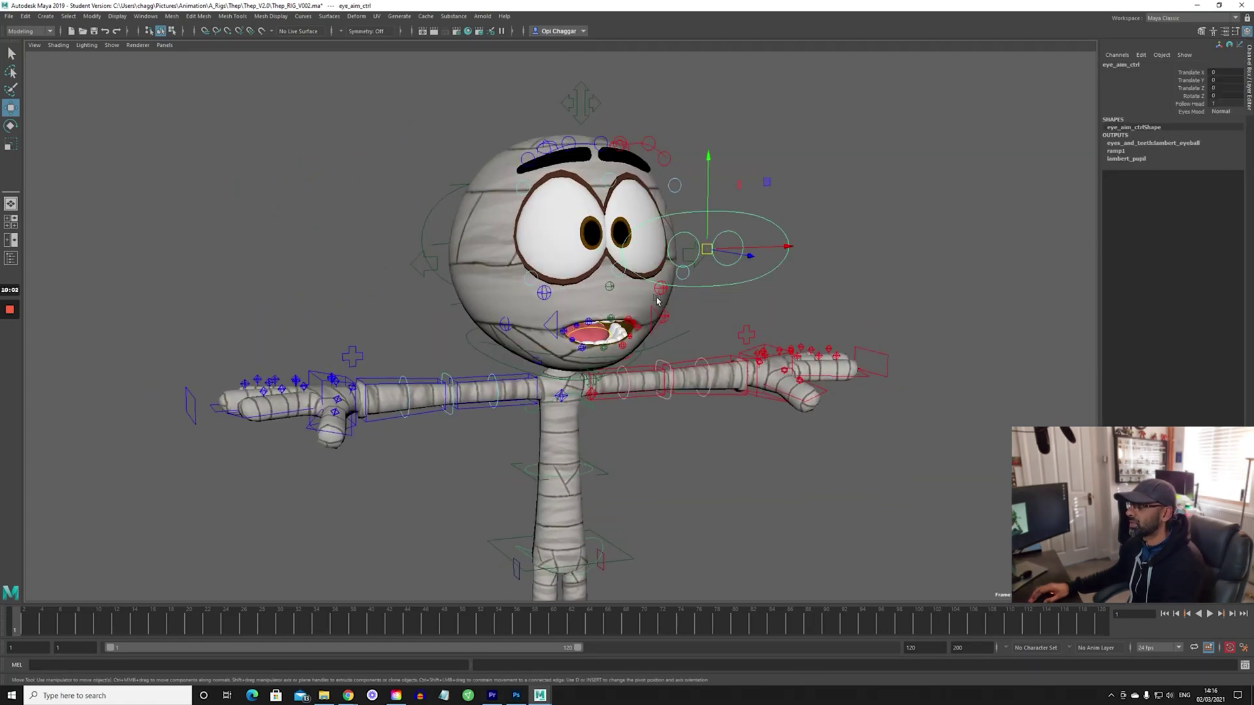
{"action": "right_click_drag", "start_coordinate": [657, 300], "coordinate": [927, 156], "text": "alt"}
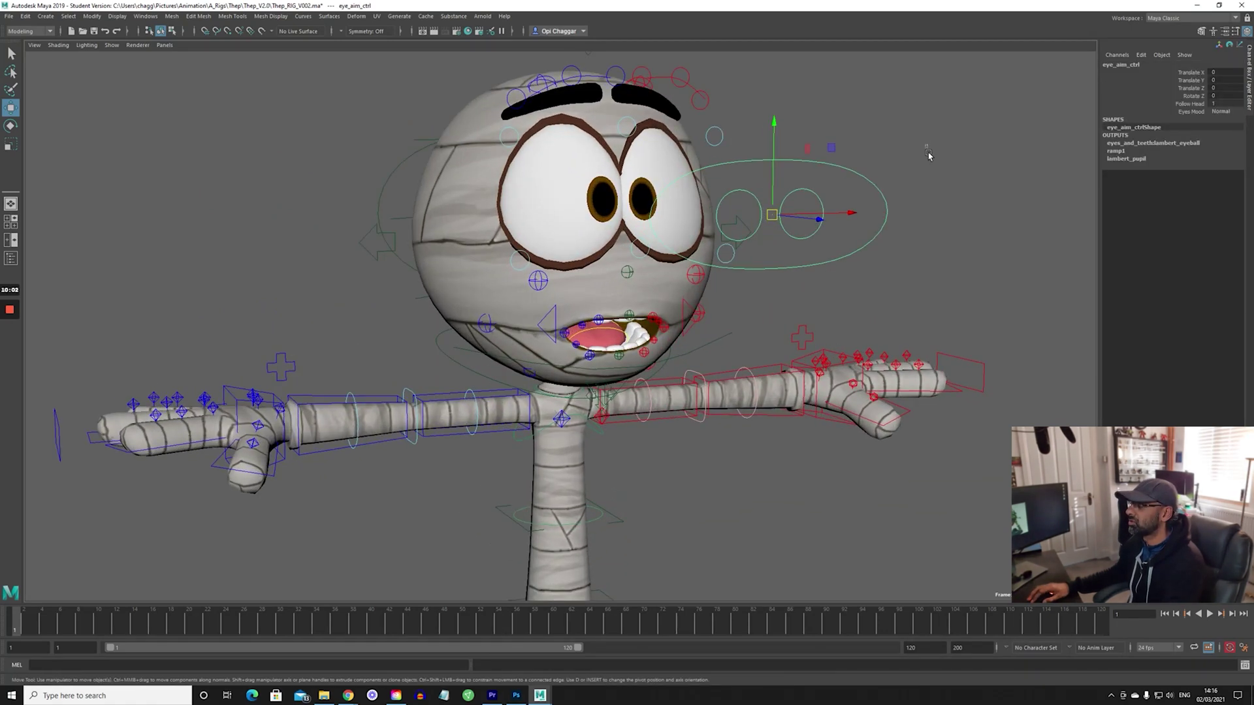
{"action": "left_click", "coordinate": [1225, 112]}
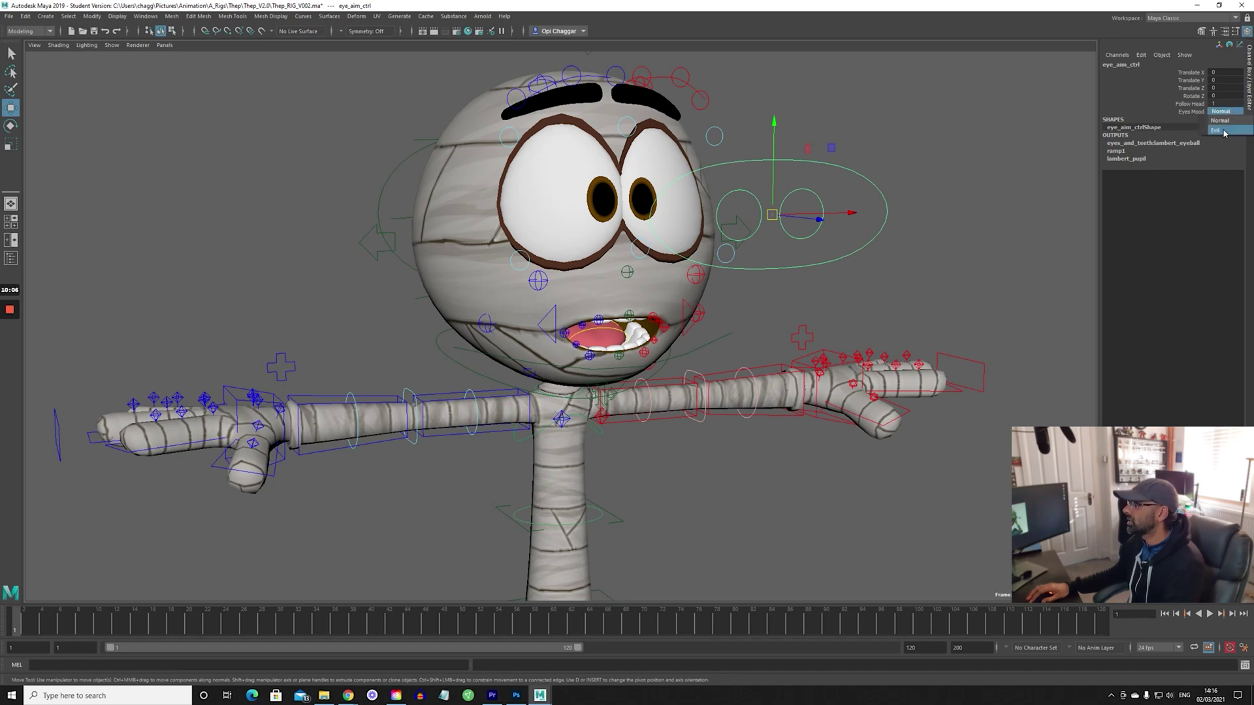
{"action": "left_click", "coordinate": [1222, 130]}
{"action": "scroll", "coordinate": [573, 406], "scroll_direction": "down", "scroll_amount": 5}
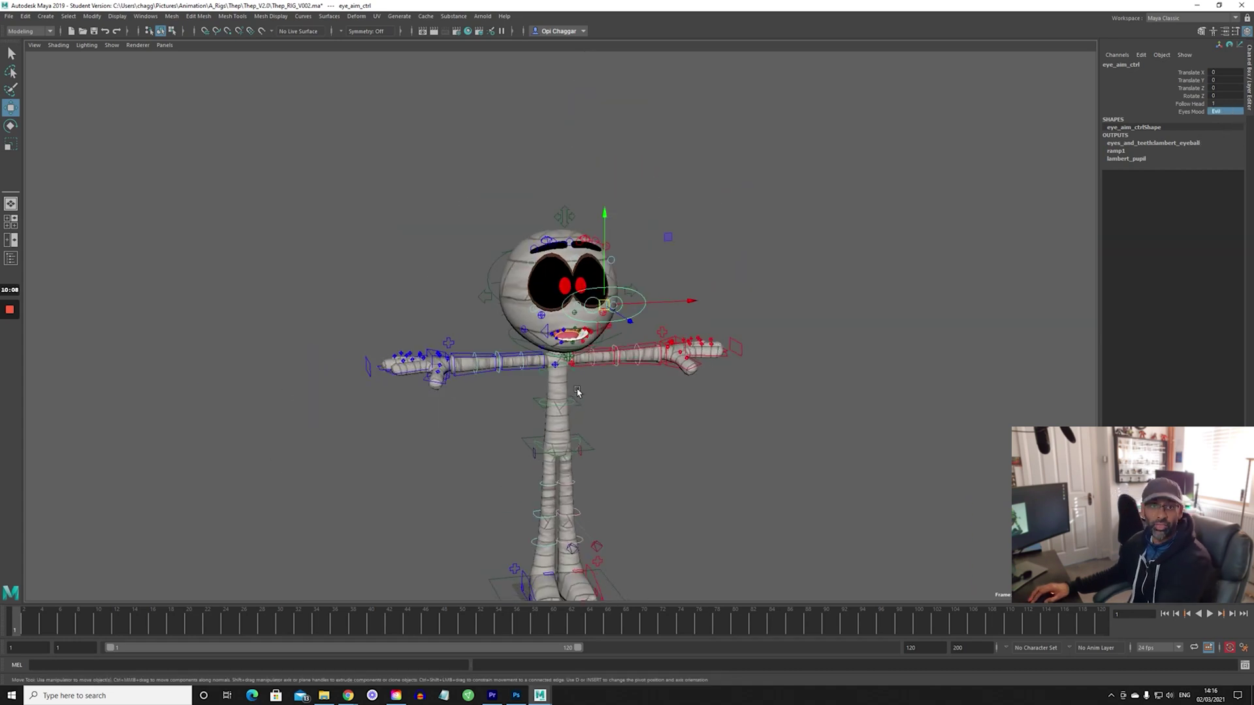
{"action": "left_click", "coordinate": [1226, 112]}
{"action": "left_click", "coordinate": [1211, 122]}
{"action": "right_click_drag", "start_coordinate": [479, 387], "coordinate": [770, 350], "text": "alt"}
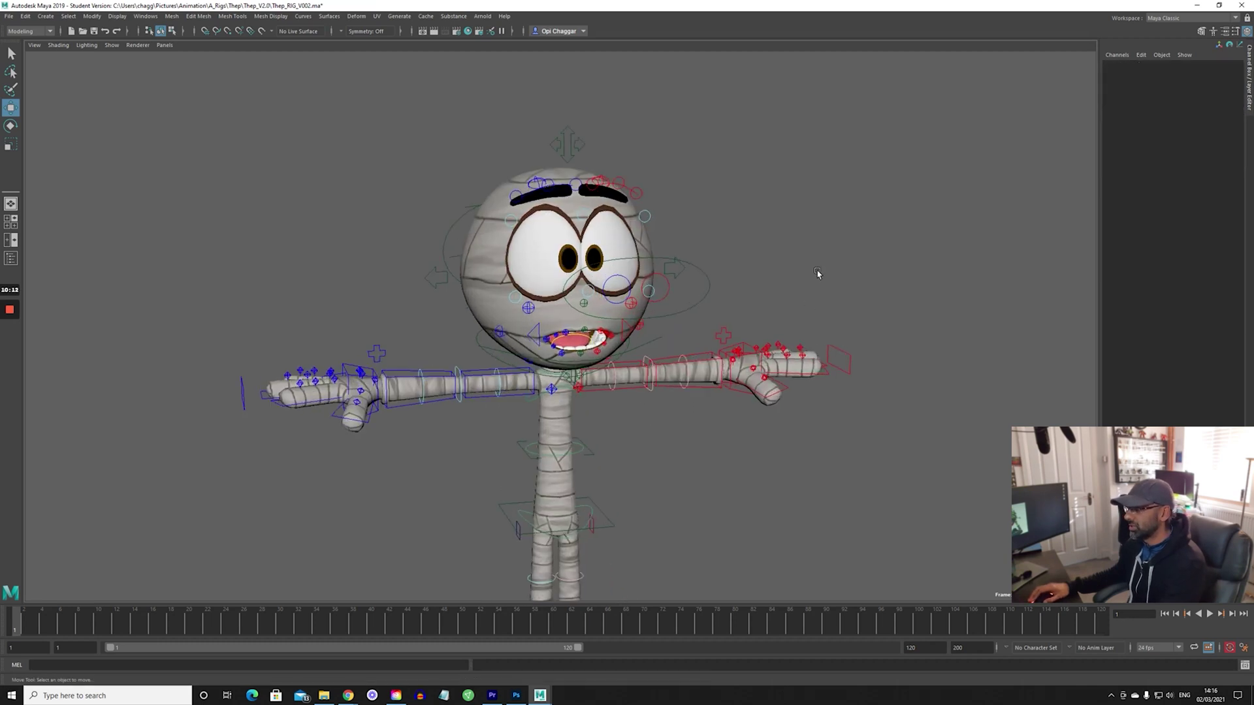
{"action": "middle_click_drag", "start_coordinate": [807, 313], "coordinate": [809, 130], "text": "alt"}
{"action": "right_click_drag", "start_coordinate": [792, 288], "coordinate": [473, 376], "text": "alt"}
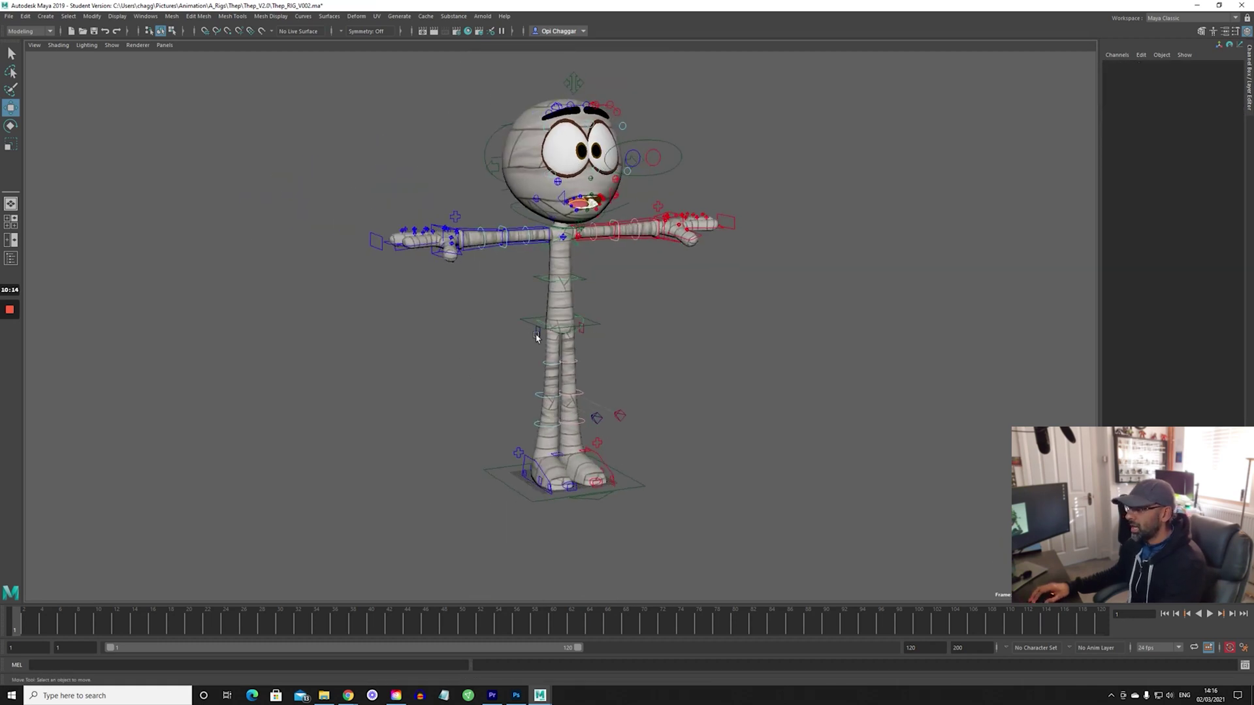
{"action": "left_click_drag", "start_coordinate": [536, 337], "coordinate": [404, 405], "text": "alt"}
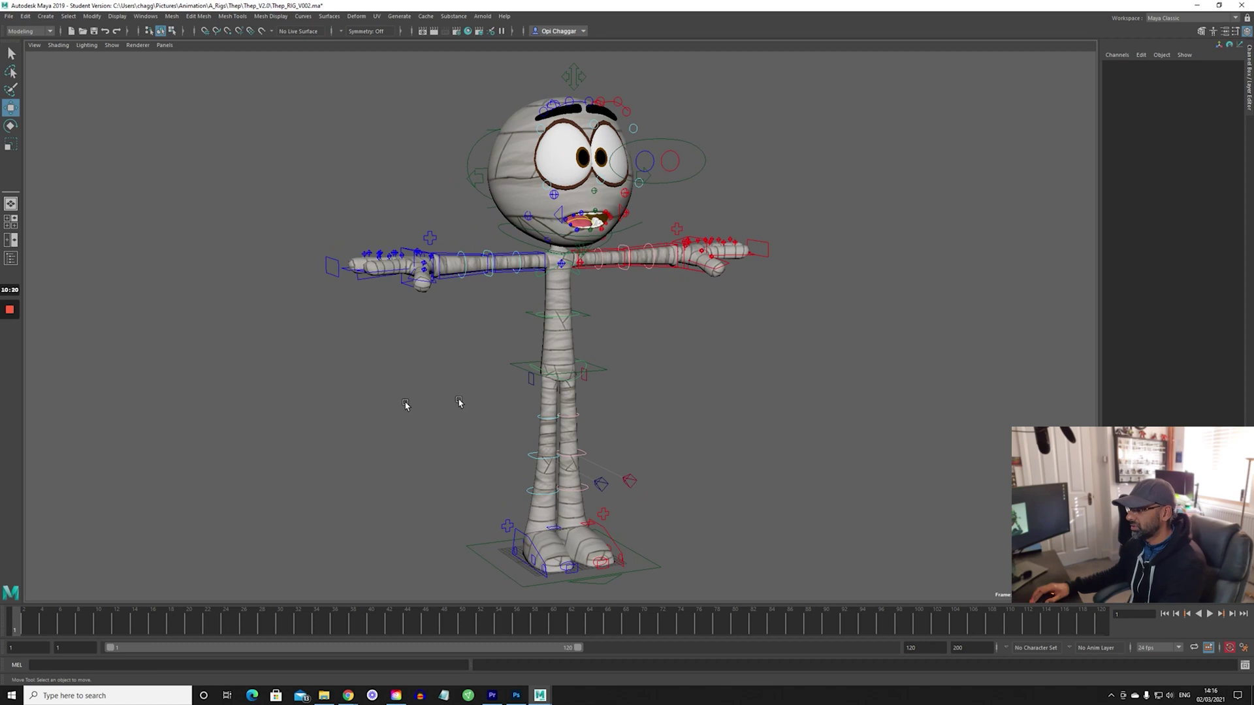
{"action": "right_click_drag", "start_coordinate": [404, 405], "coordinate": [599, 389], "text": "alt"}
{"action": "middle_click_drag", "start_coordinate": [599, 389], "coordinate": [566, 427], "text": "alt"}
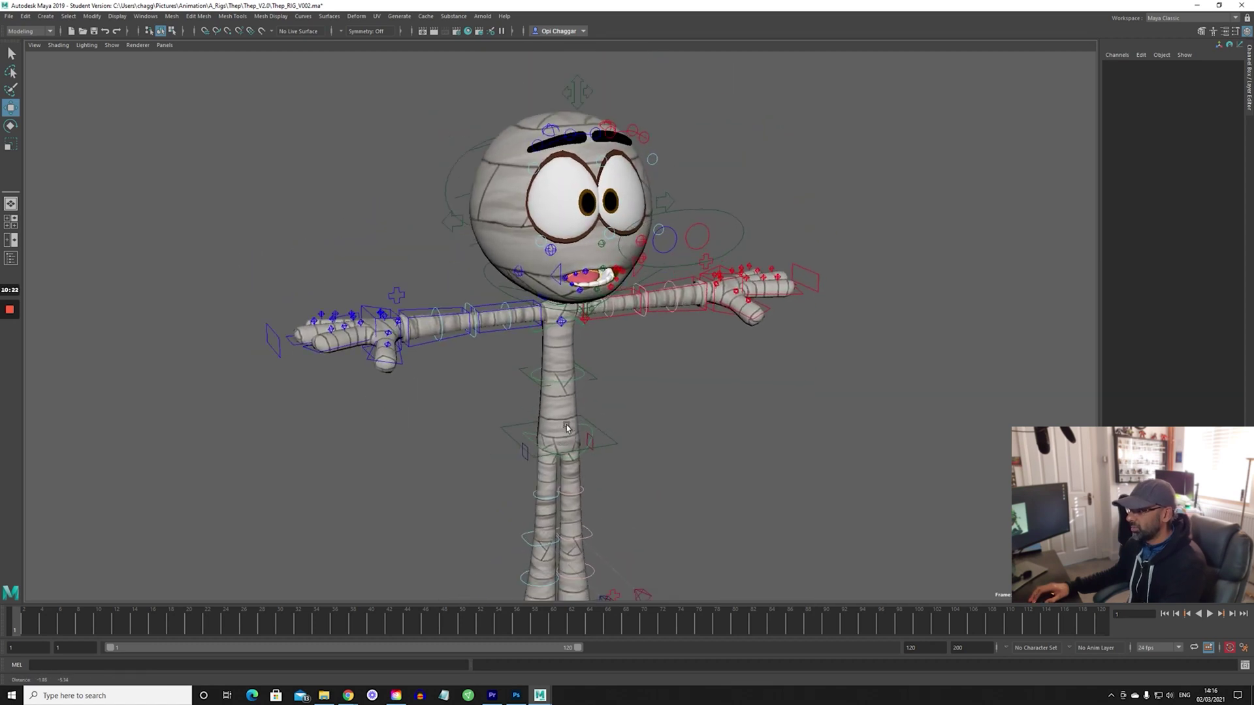
{"action": "right_click_drag", "start_coordinate": [567, 428], "coordinate": [469, 367], "text": "alt"}
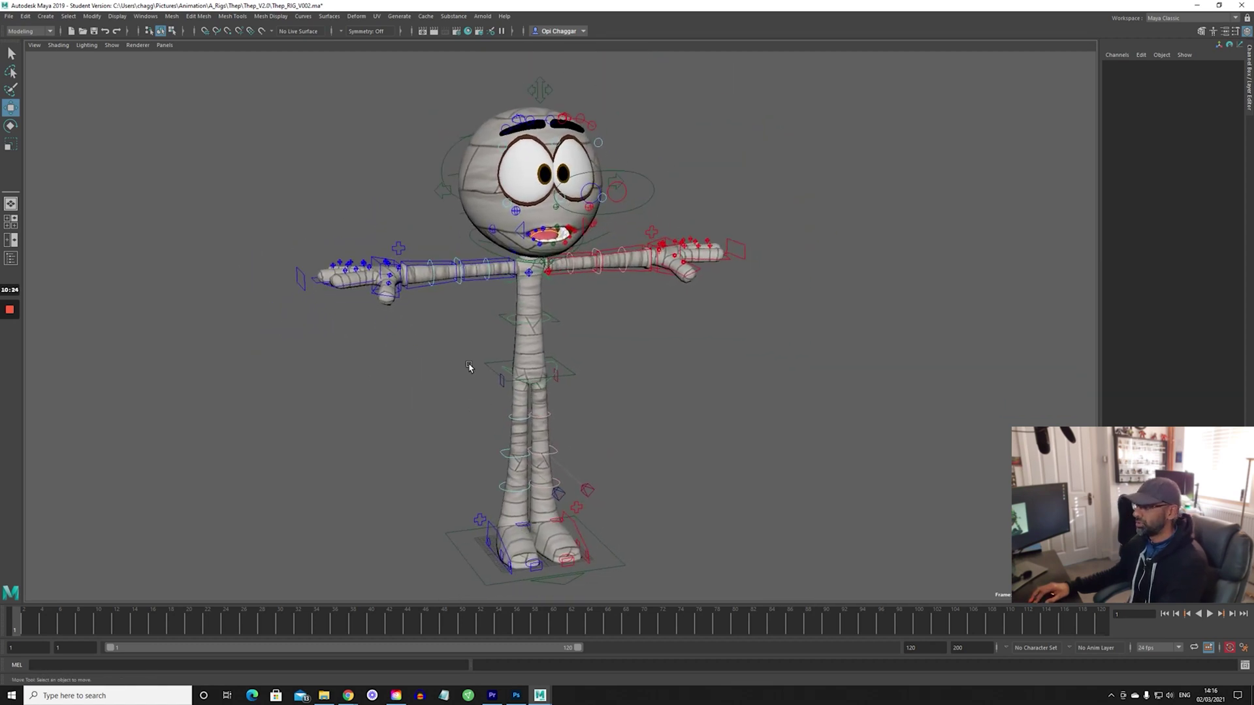